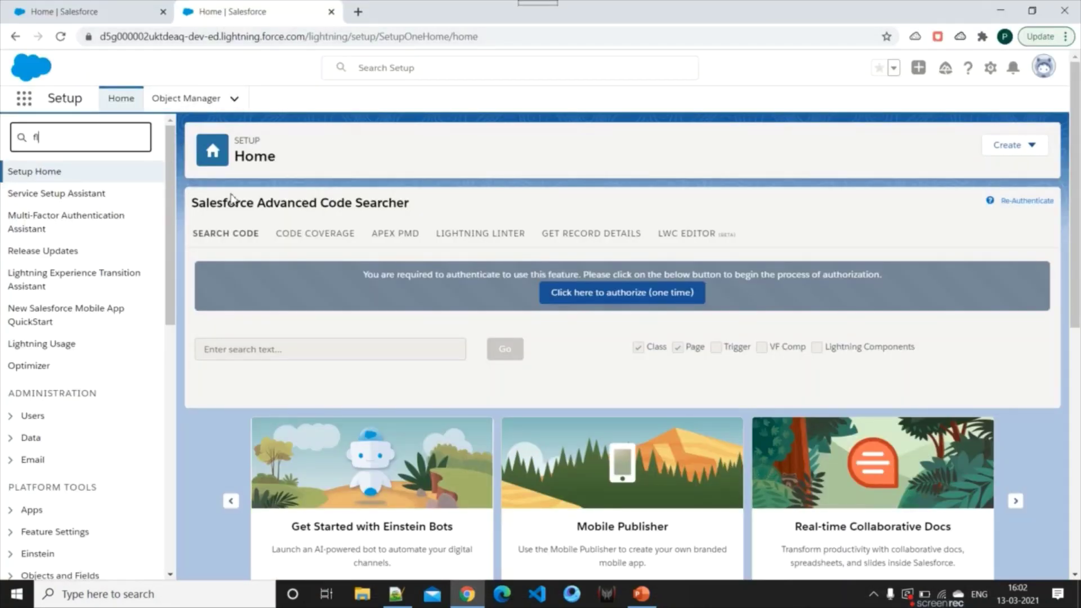
# Search Quick Find for 'flows' and open the Setup Flows page
pyautogui.write('ws')
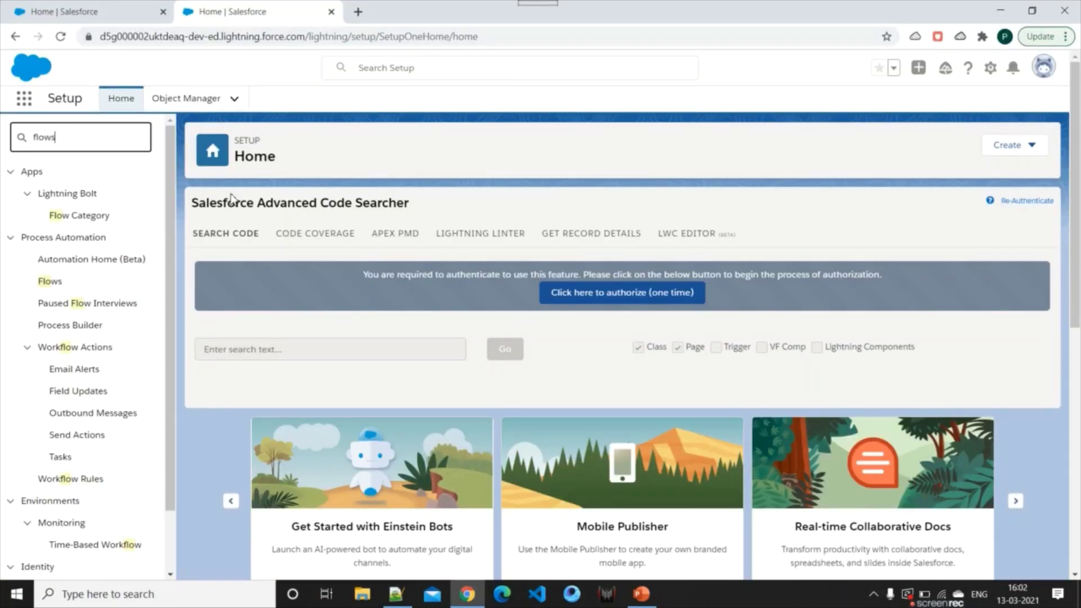
pyautogui.click(48, 194)
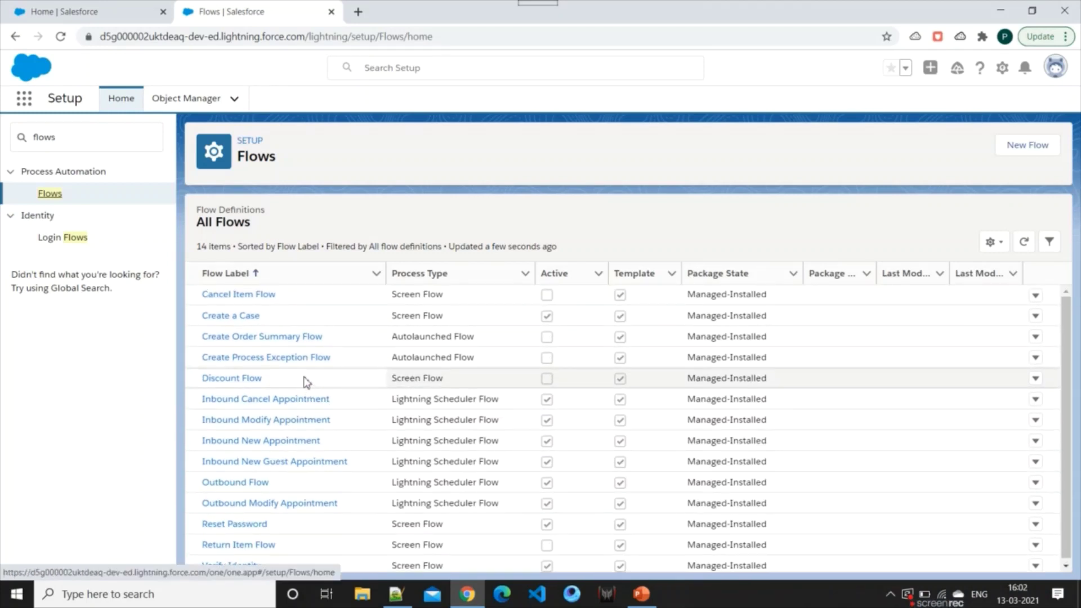
# Create a new Screen Flow using the Freeform canvas layout
pyautogui.click(1022, 150)
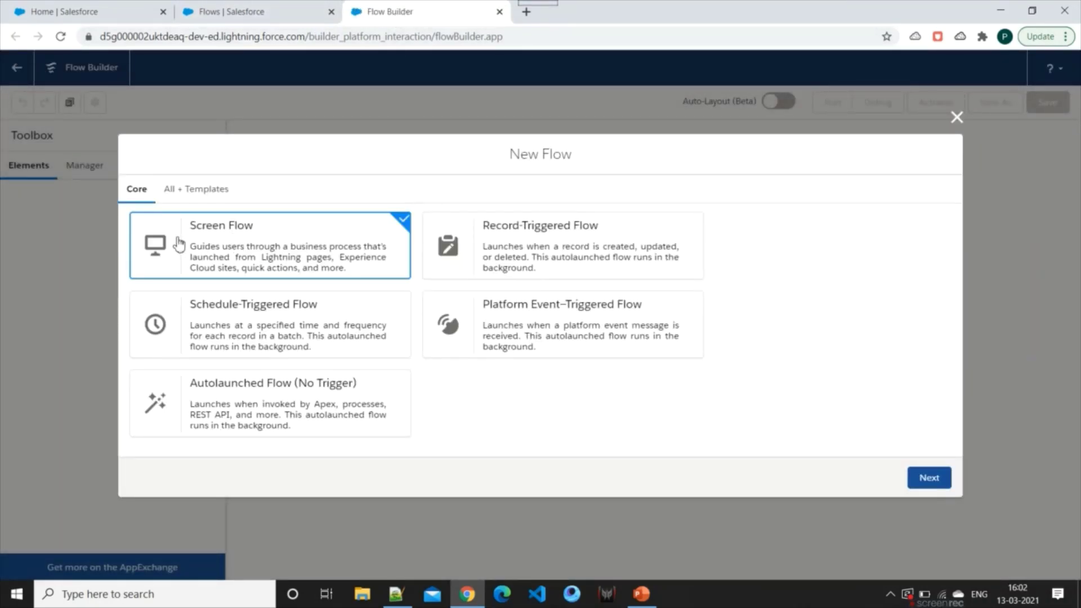
pyautogui.click(930, 476)
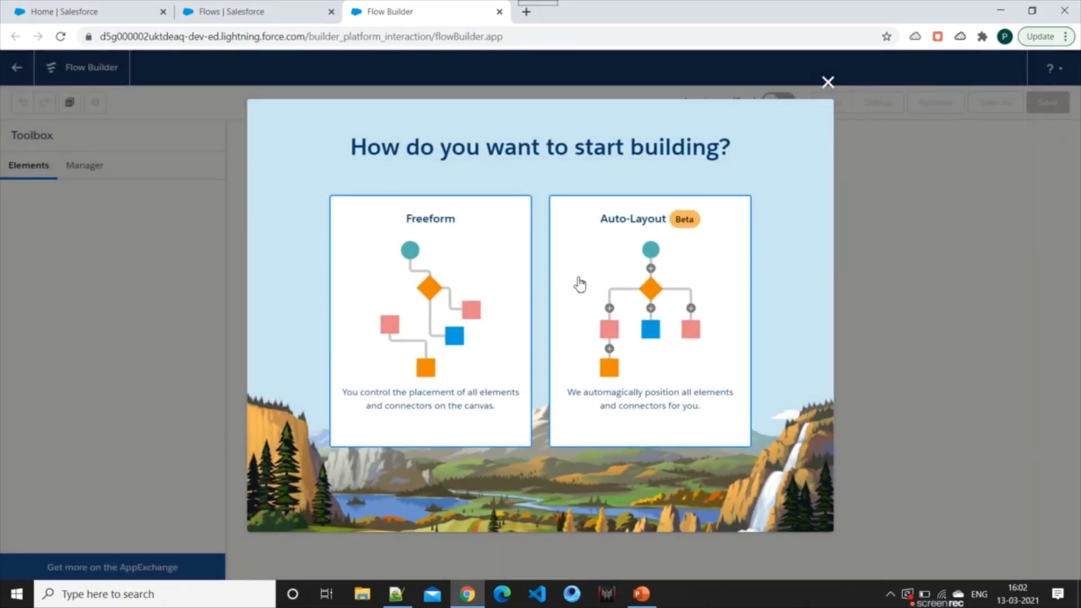
pyautogui.click(404, 251)
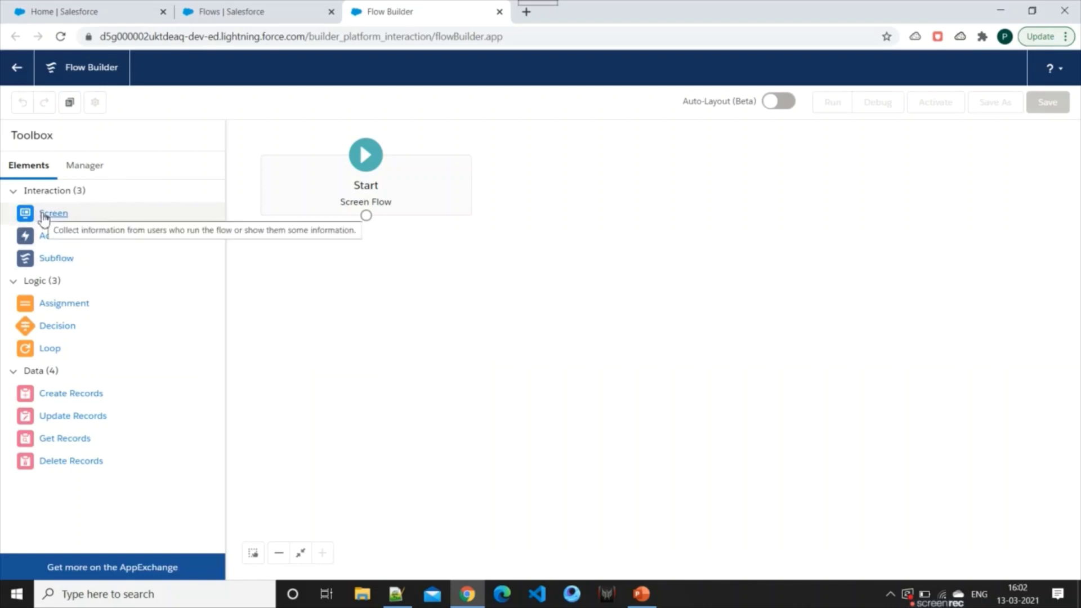
# Add a Screen element to the canvas labelled 'Create Contact Record Screen 1'
pyautogui.moveTo(190, 243); pyautogui.dragTo(629, 343)
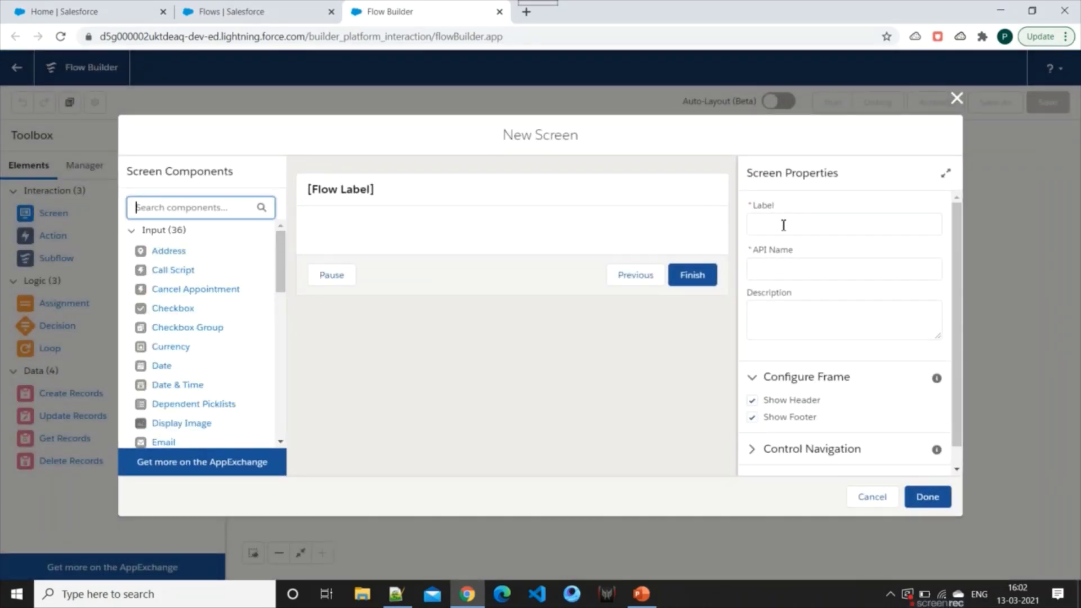
pyautogui.click(811, 219)
pyautogui.write('Cr')
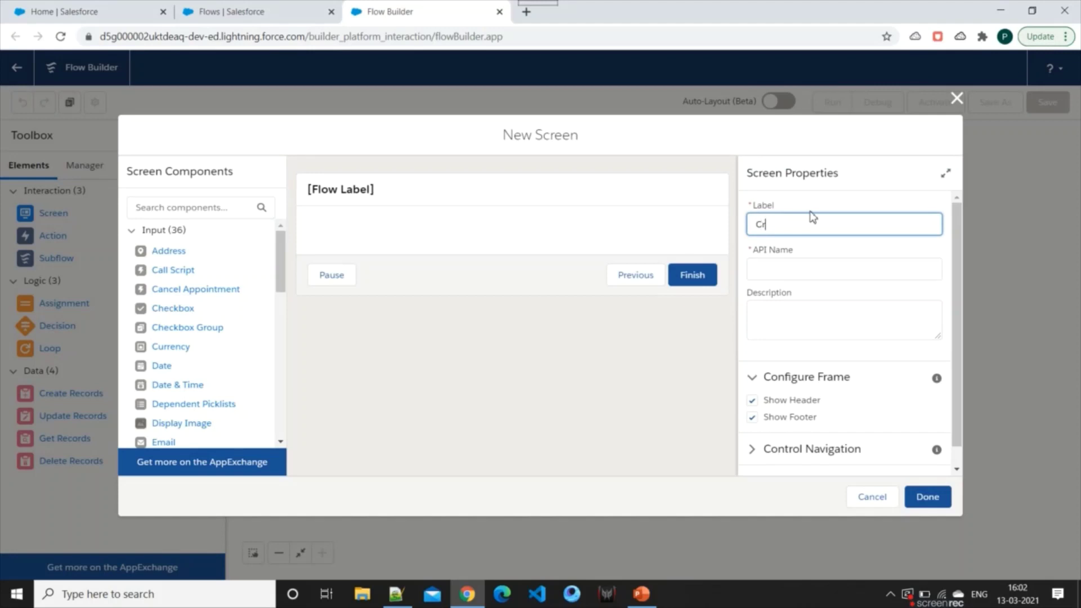
pyautogui.write('eate Contact REc')
pyautogui.write('d Screen 1')
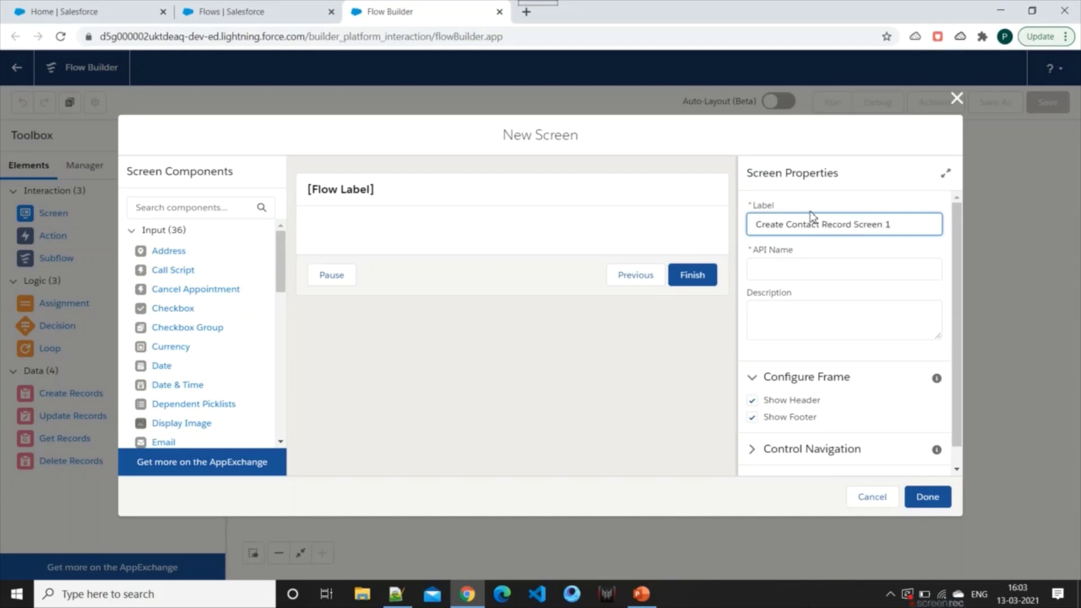
pyautogui.click(814, 296)
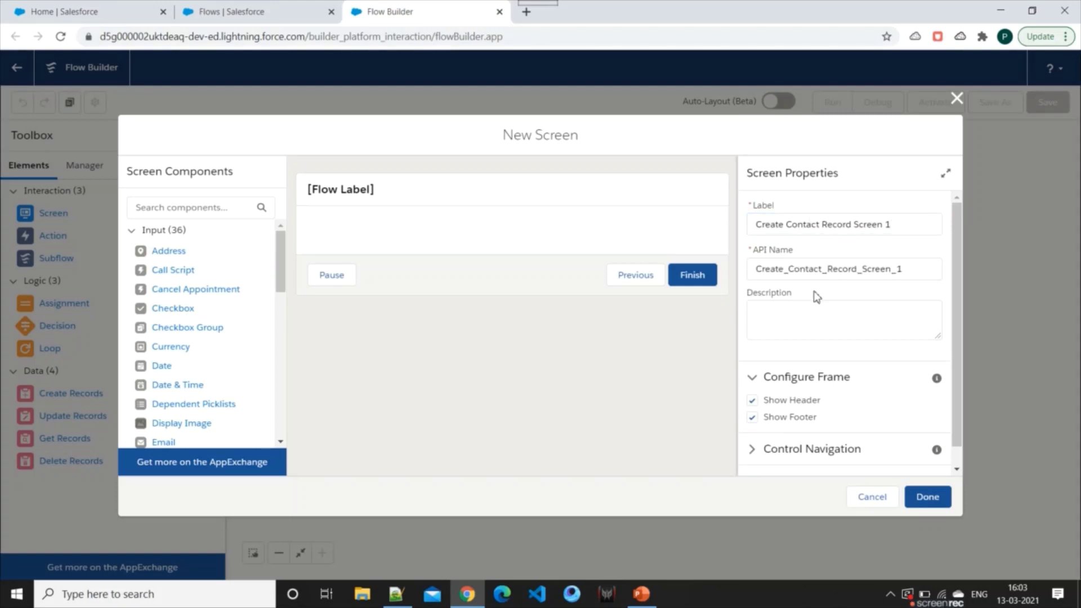
# Leave the screen's header and footer shown and its help text empty
pyautogui.scroll(-1, 816, 295)
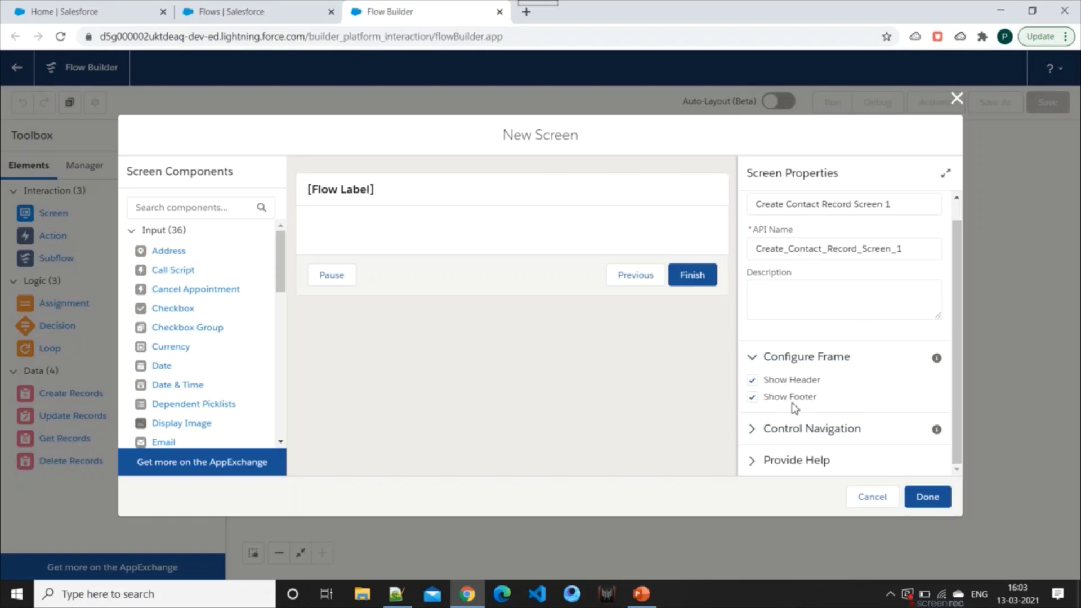
pyautogui.click(753, 381)
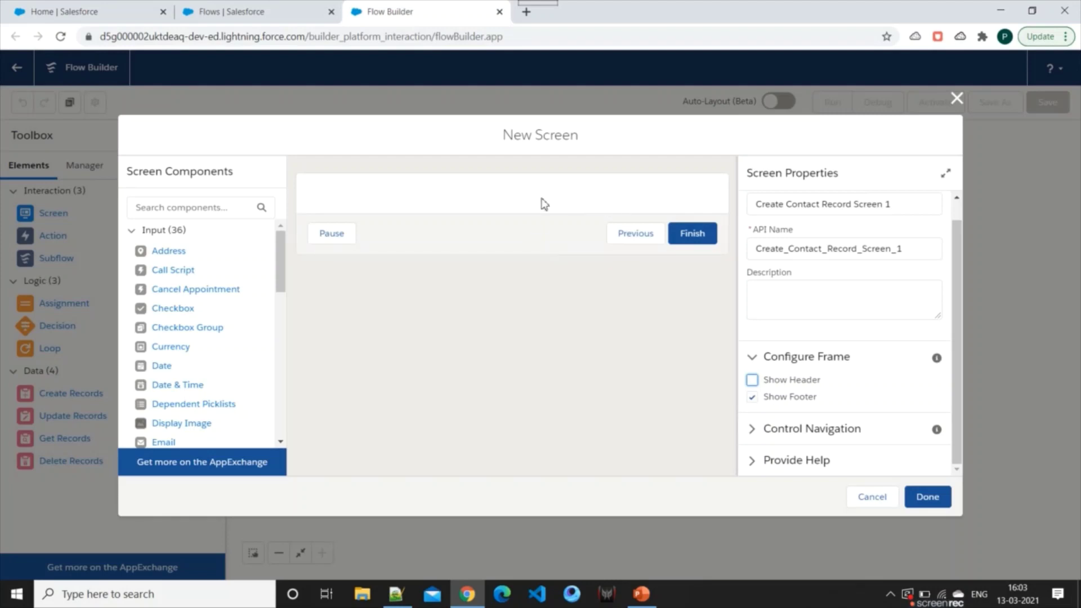
pyautogui.click(752, 381)
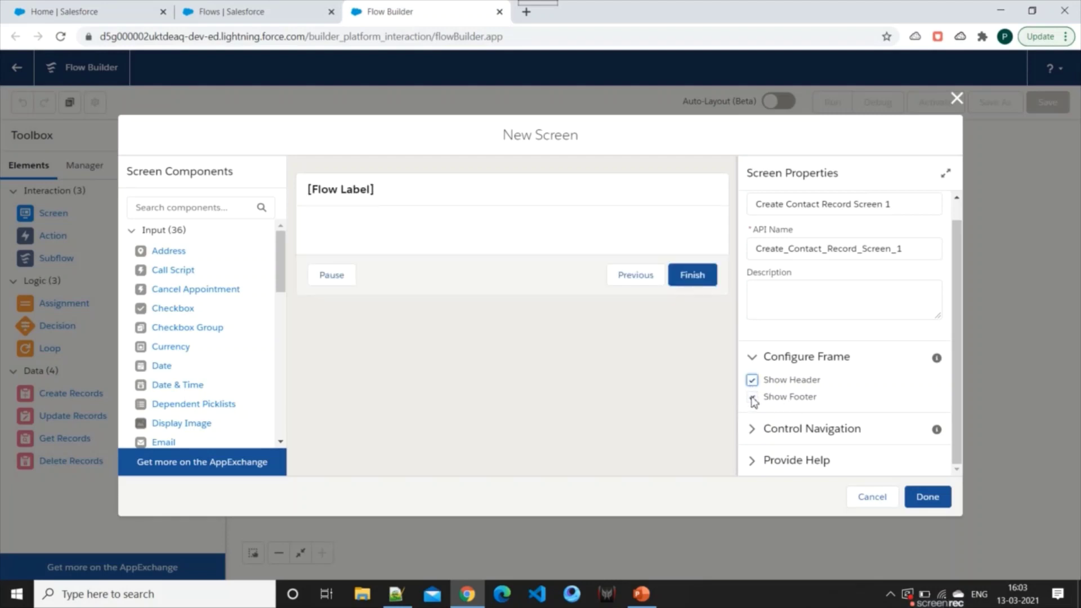
pyautogui.click(753, 398)
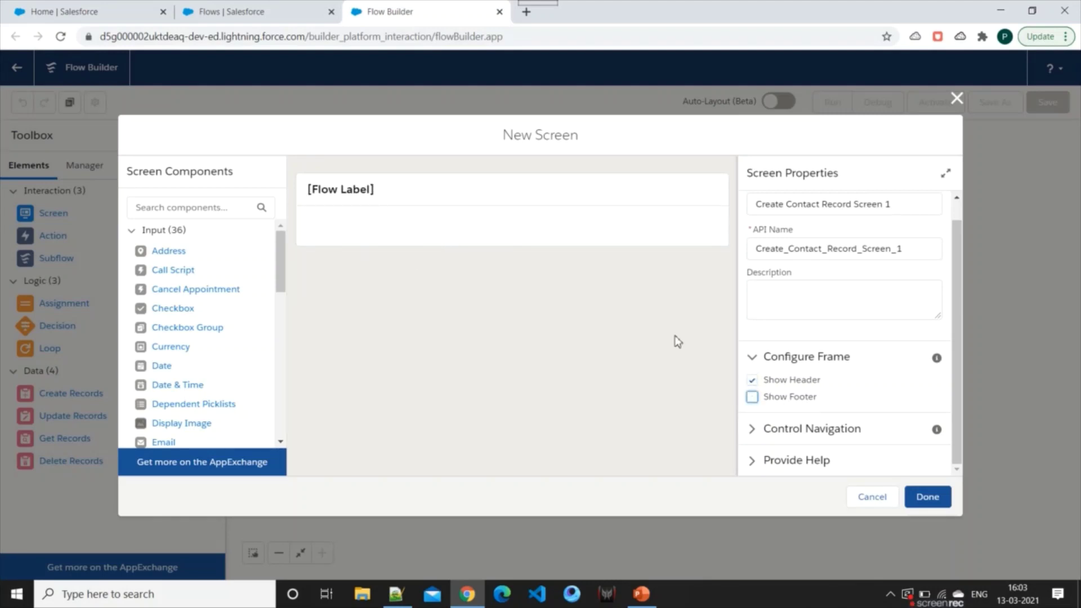
pyautogui.click(753, 398)
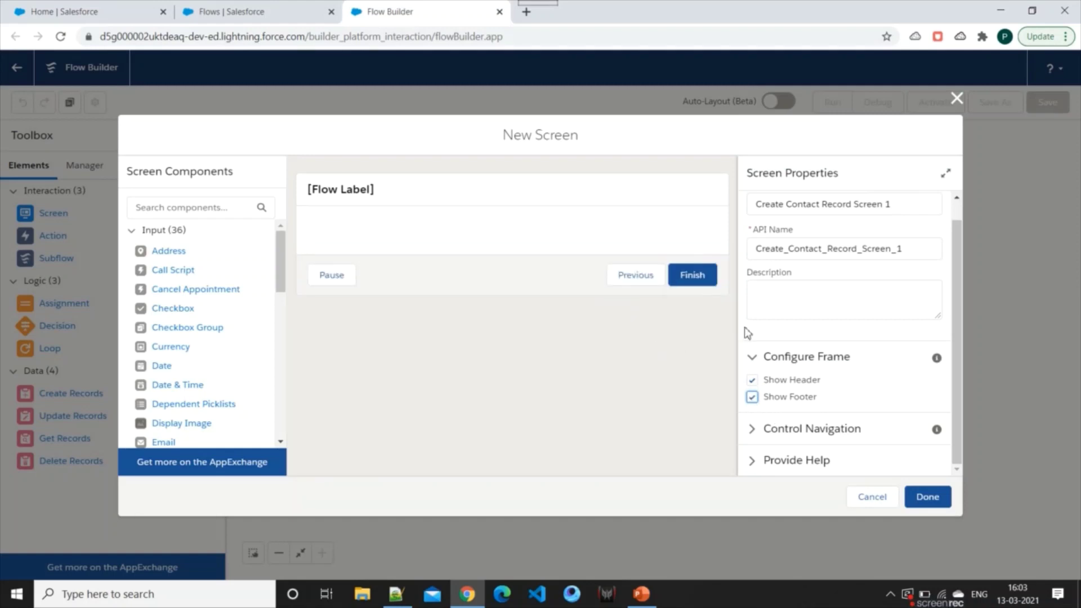
pyautogui.click(786, 459)
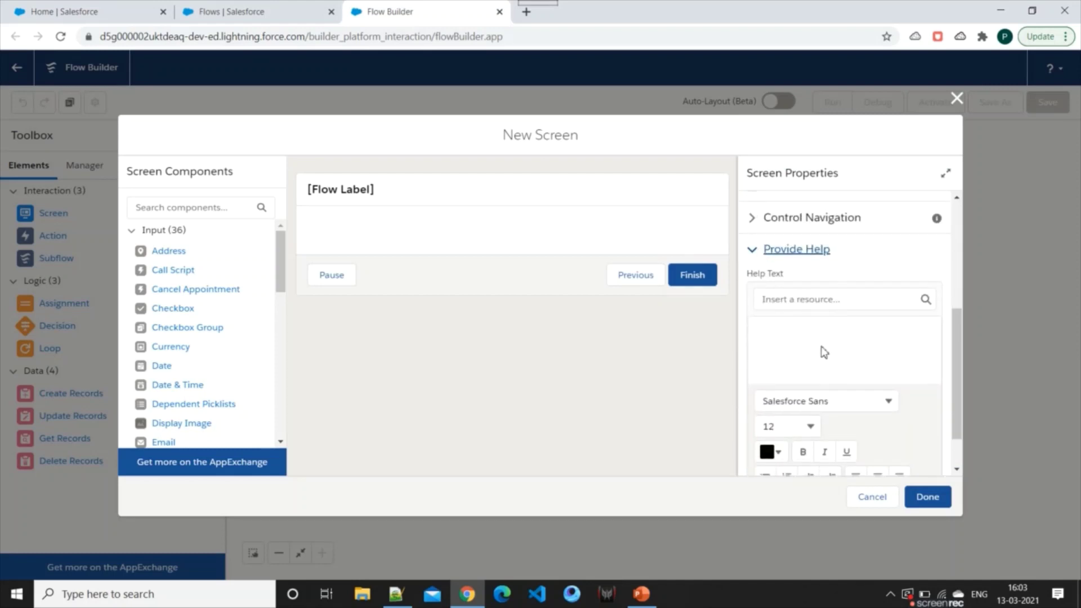
pyautogui.click(824, 352)
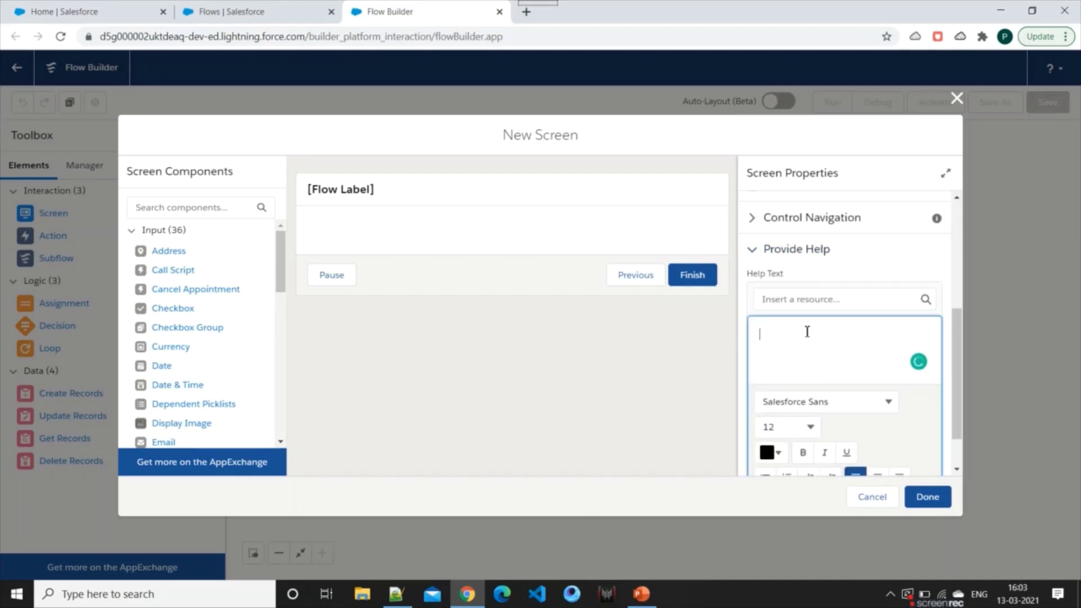
pyautogui.write('erter')
pyautogui.moveTo(813, 345); pyautogui.dragTo(715, 338)
pyautogui.press('BackSpace')
# Add a Text input component to the screen, then go back to the Setup Flows tab
pyautogui.click(302, 284)
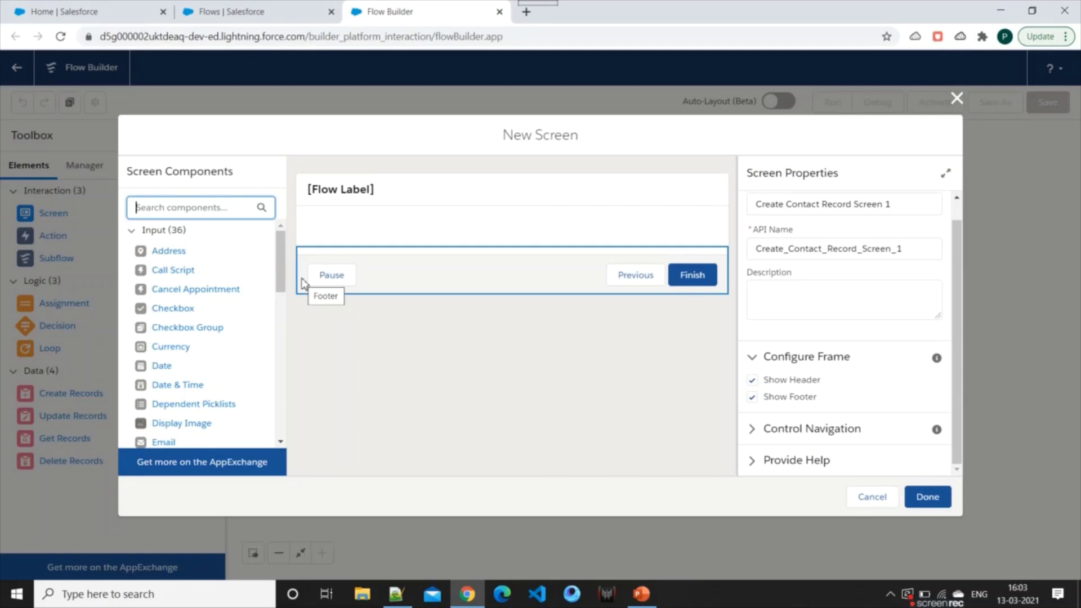
pyautogui.write('text')
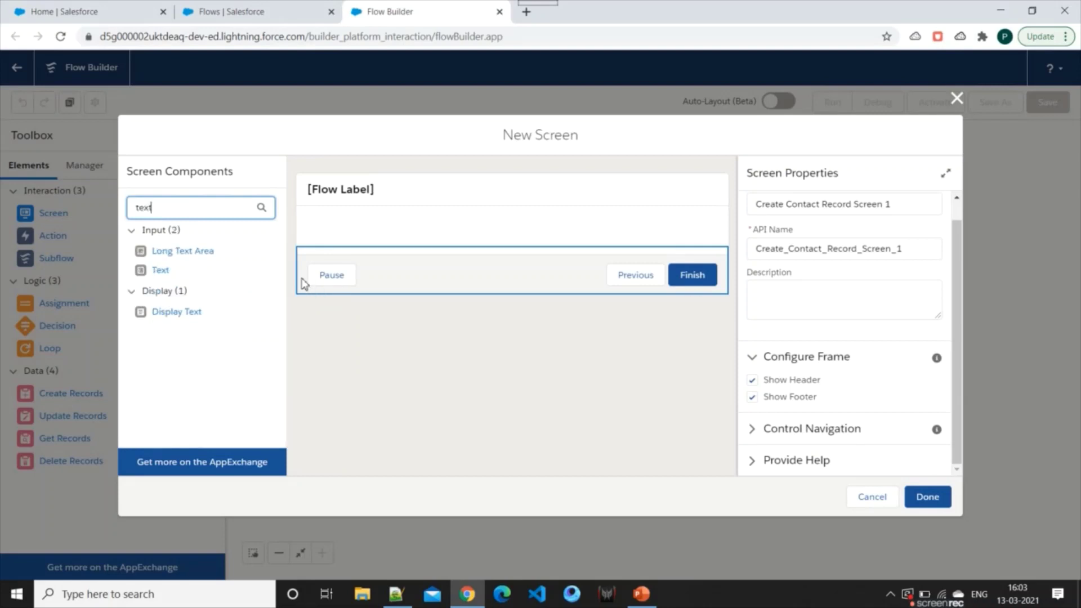
pyautogui.moveTo(160, 270); pyautogui.dragTo(461, 234)
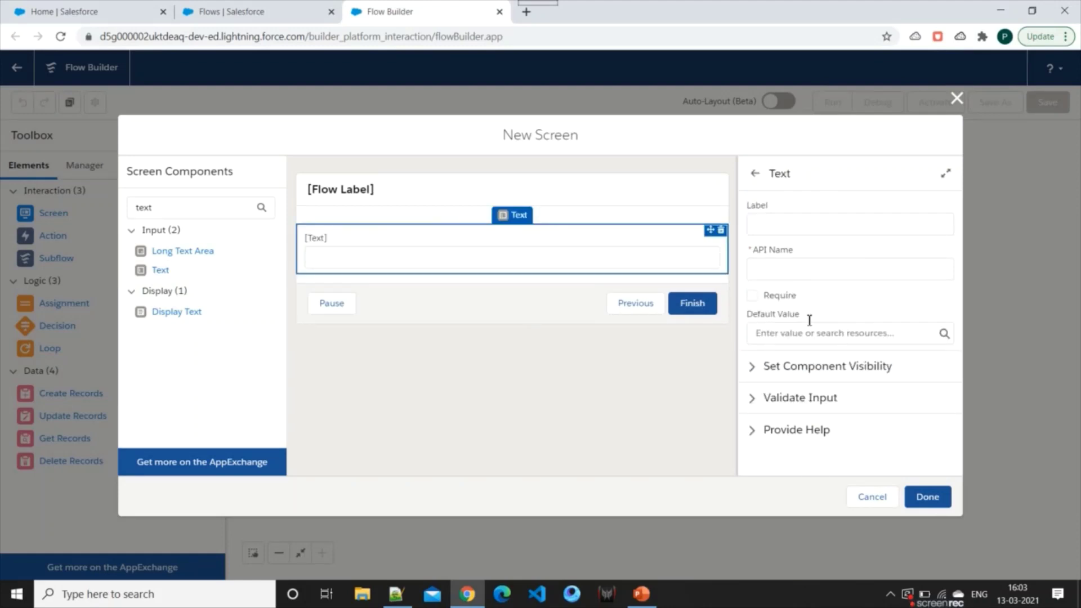
pyautogui.click(231, 12)
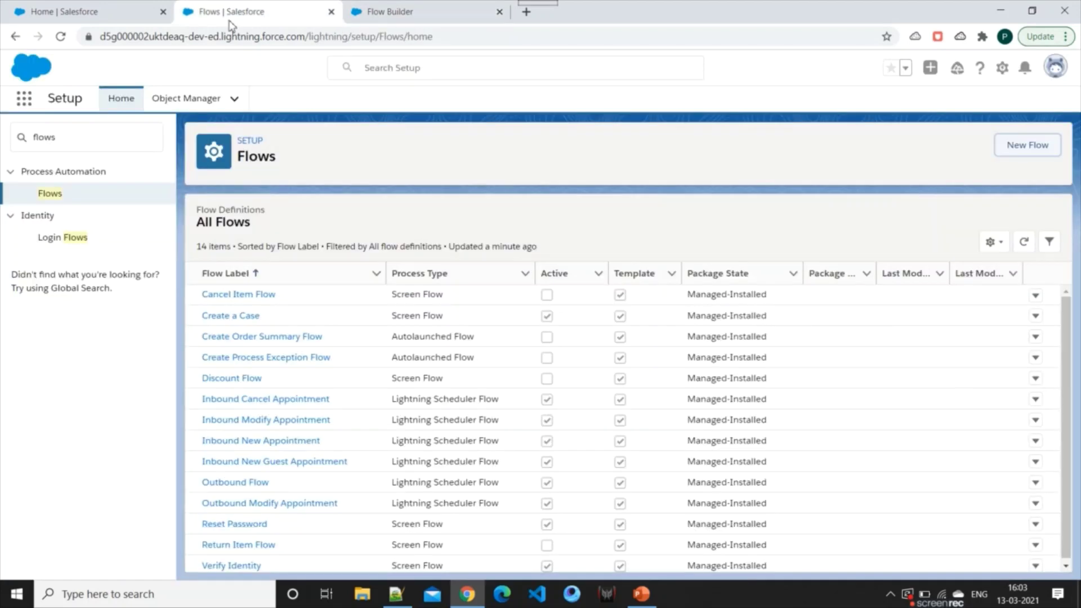
# Open a blank New Contact form to review the Last Name and Mobile fields, then return to Flow Builder
pyautogui.click(94, 8)
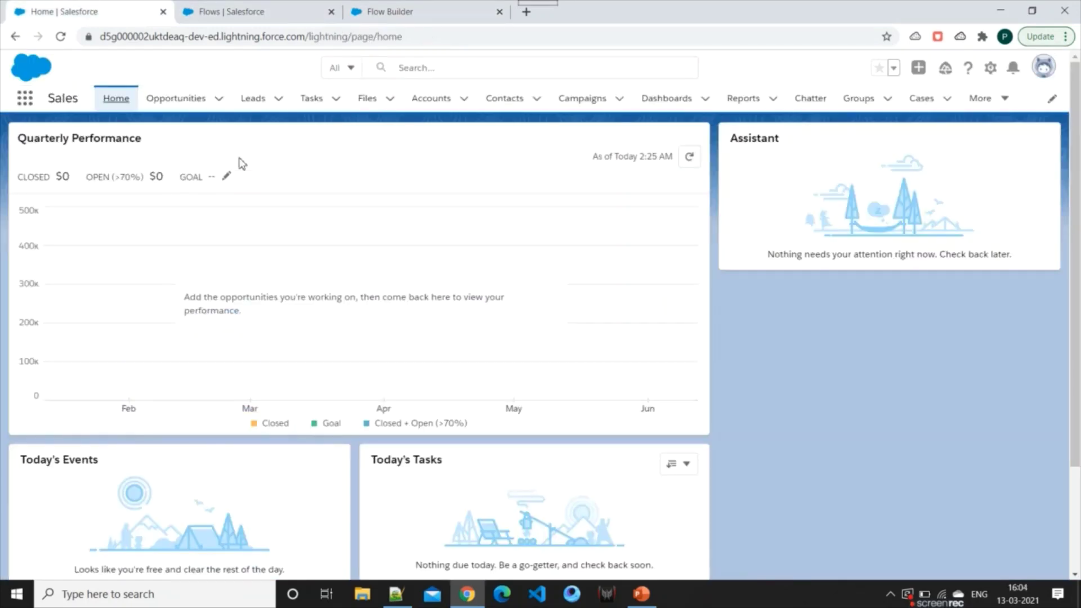
pyautogui.click(507, 104)
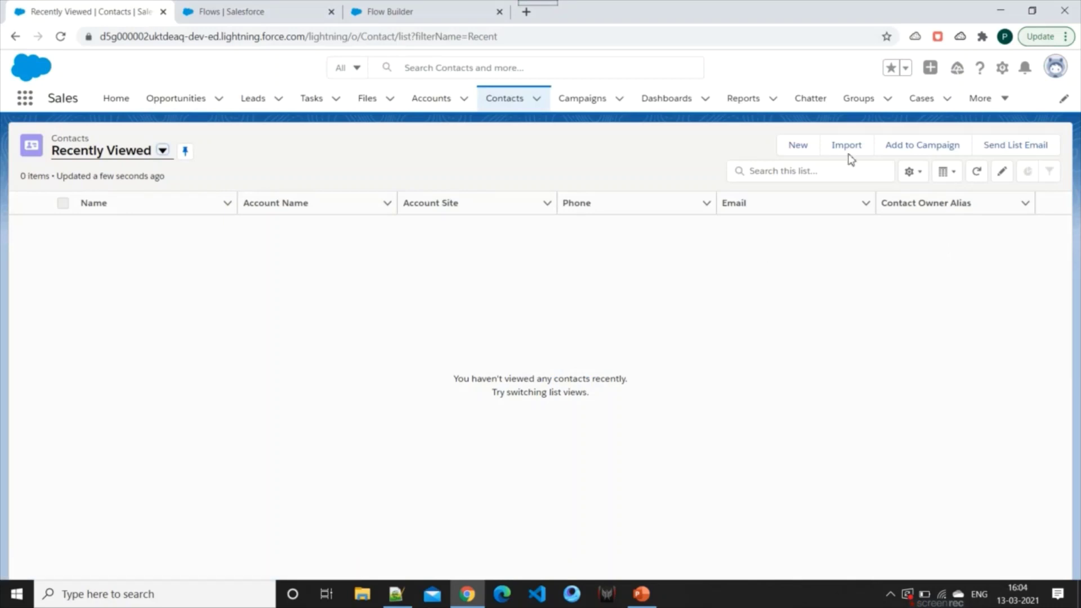
pyautogui.click(798, 144)
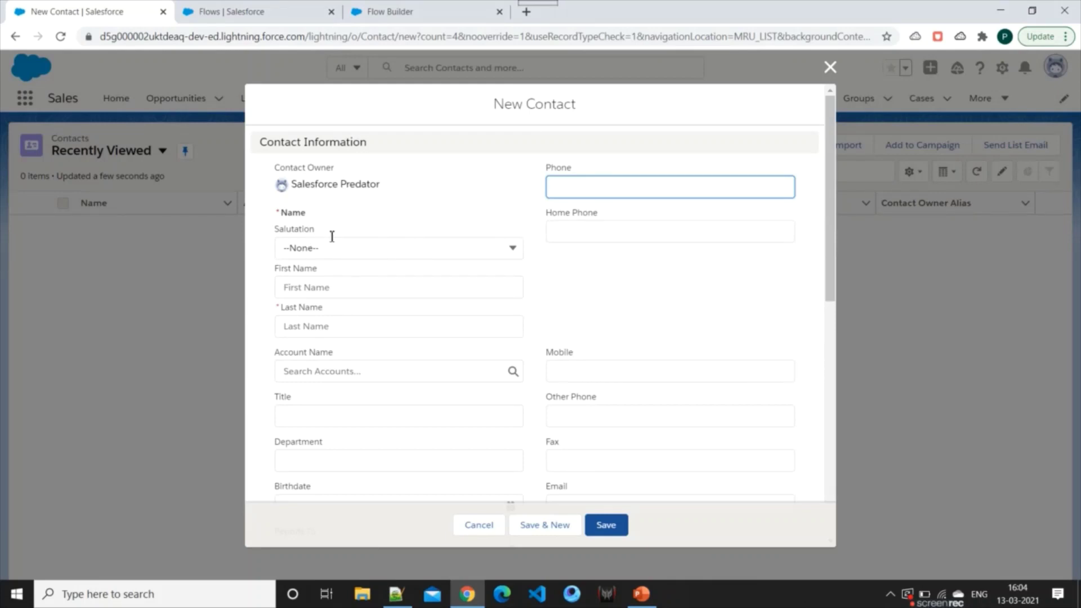
pyautogui.scroll(-3, 353, 272)
pyautogui.scroll(3, 338, 270)
pyautogui.moveTo(276, 307); pyautogui.dragTo(322, 309)
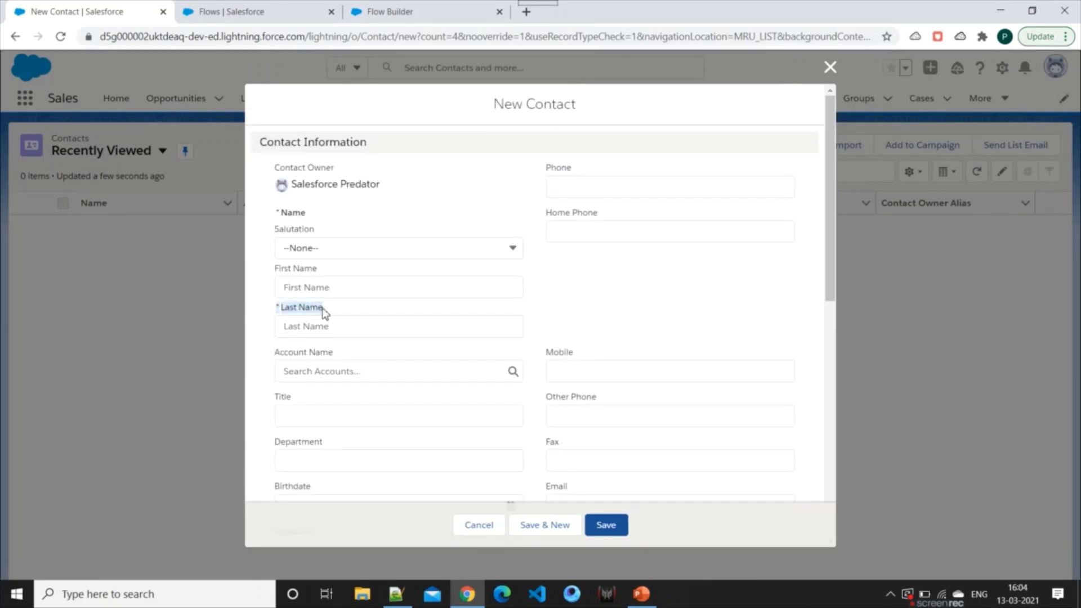
pyautogui.scroll(-5, 648, 242)
pyautogui.scroll(5, 599, 258)
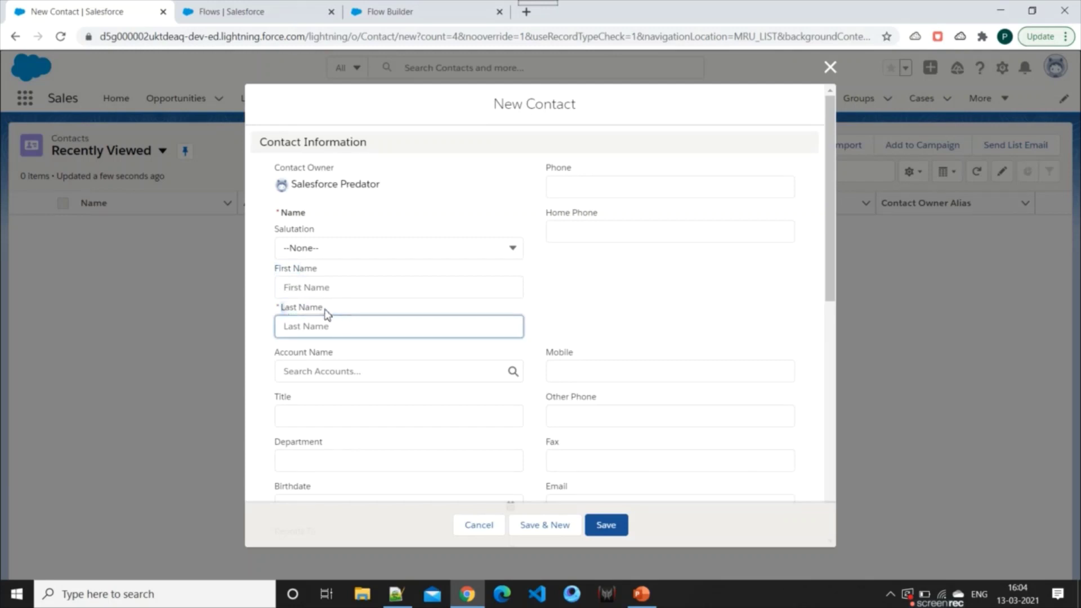
pyautogui.scroll(-1, 611, 335)
pyautogui.scroll(-1, 611, 335)
pyautogui.doubleClick(555, 283)
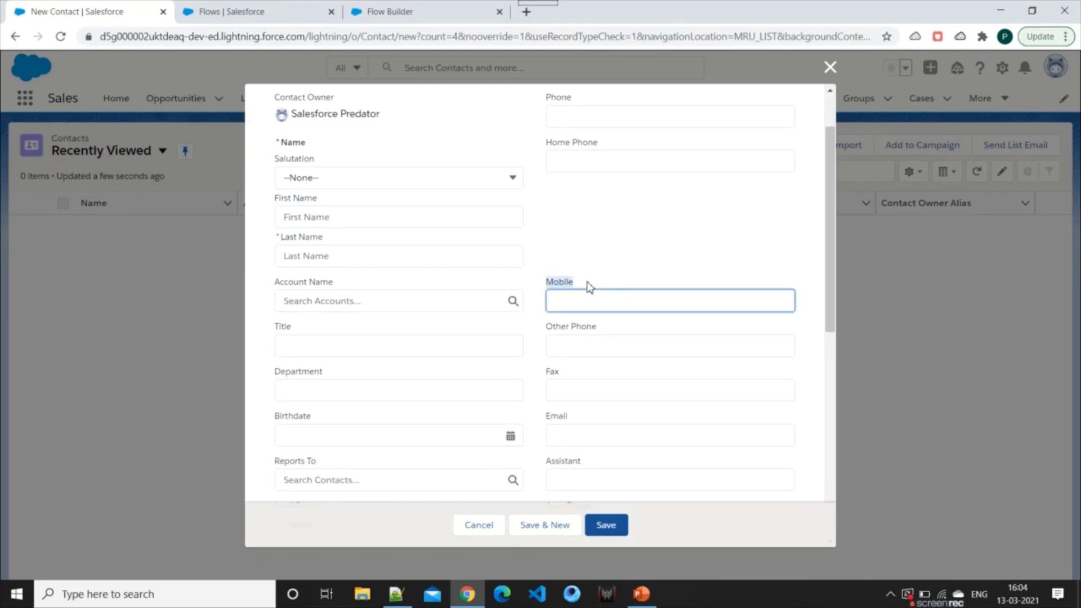
pyautogui.click(431, 8)
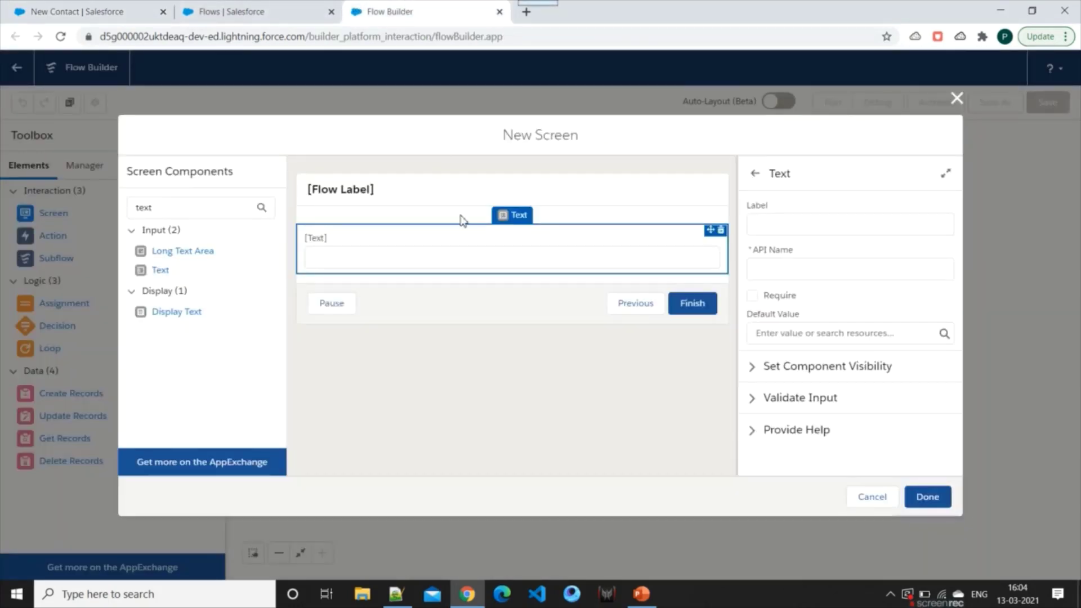
# Label the Text component 'First Name', keeping its visibility set to Always
pyautogui.click(771, 234)
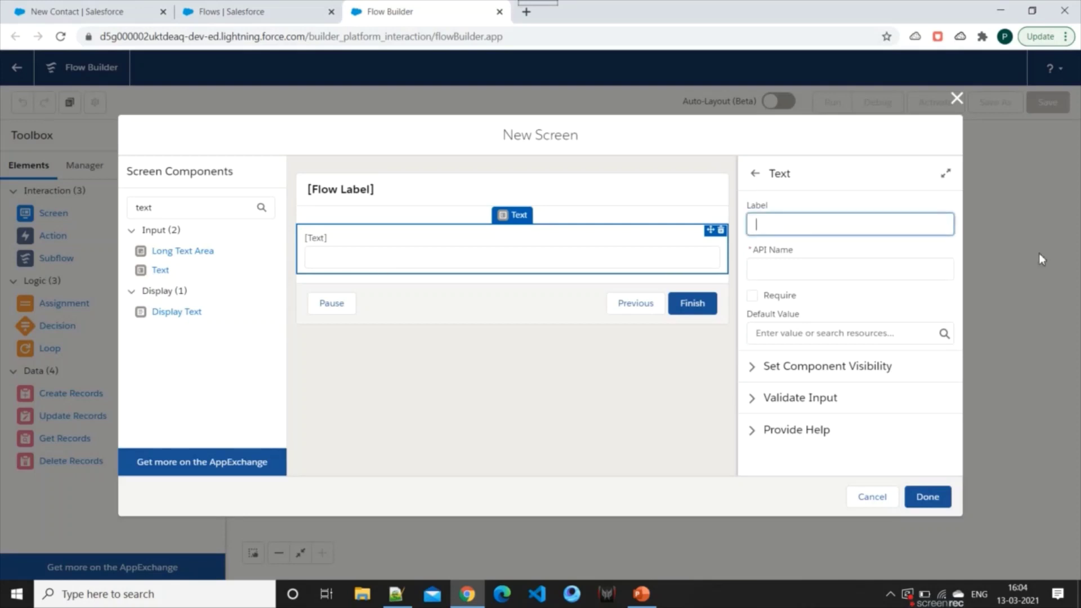
pyautogui.write('First Name')
pyautogui.click(742, 312)
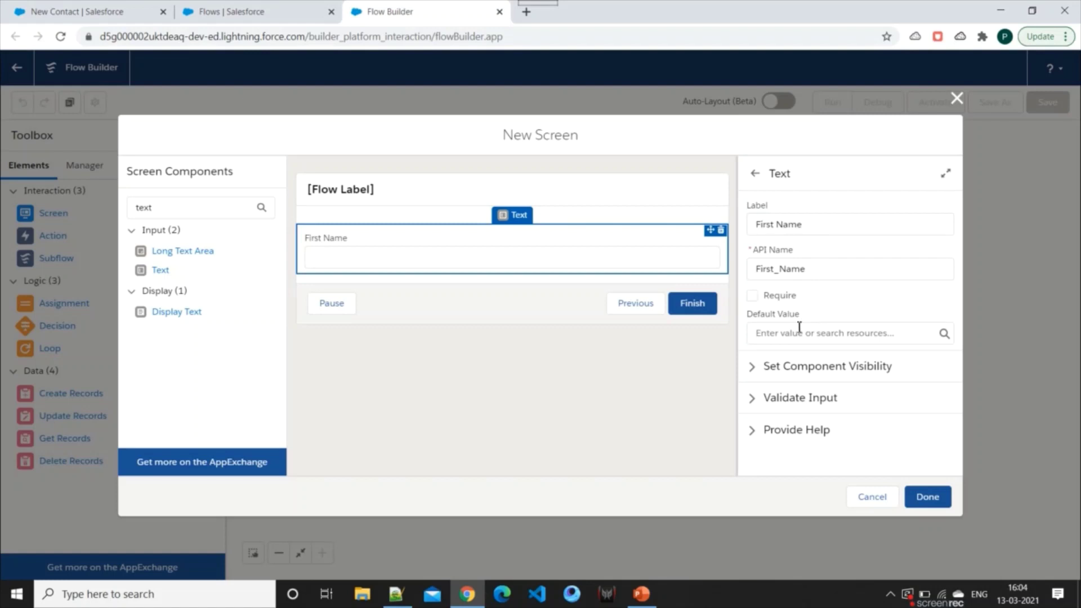
pyautogui.click(751, 367)
pyautogui.scroll(-1, 805, 439)
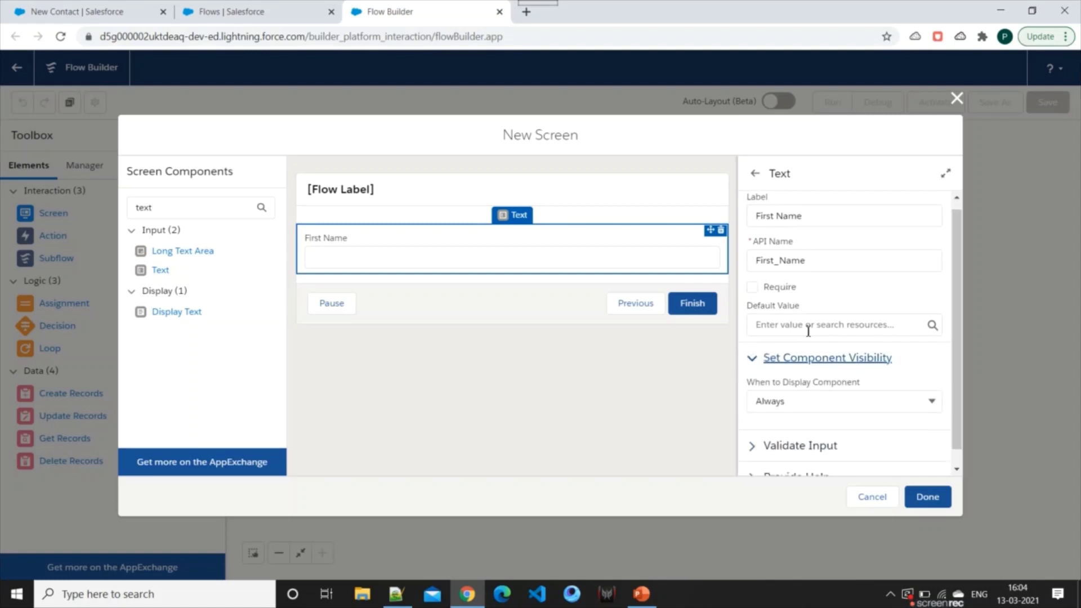
pyautogui.click(828, 385)
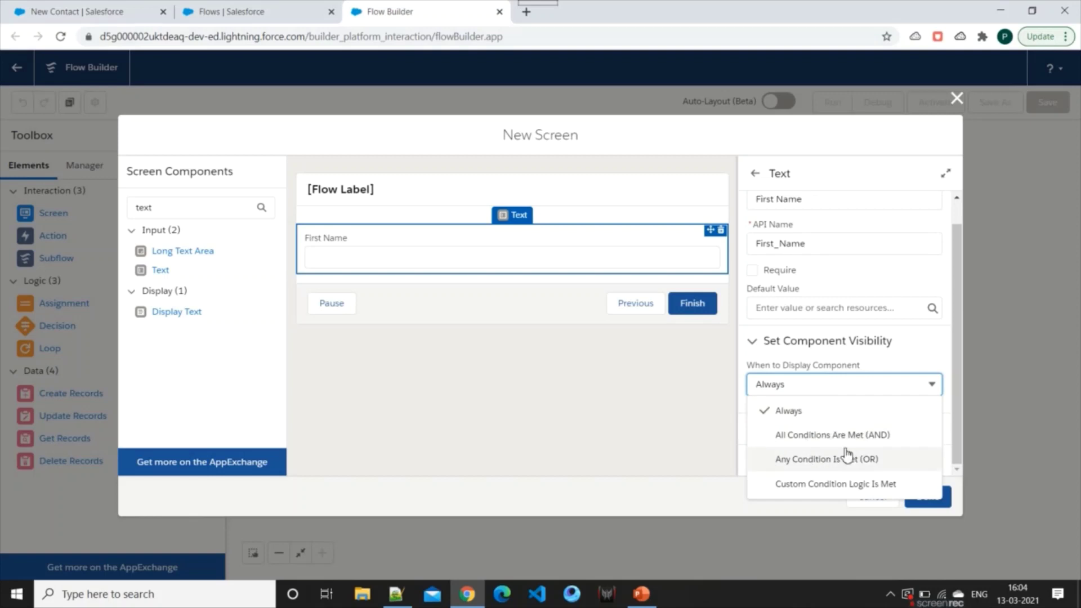
pyautogui.click(753, 343)
# Review the field's input validation settings, leaving them unchanged
pyautogui.click(753, 400)
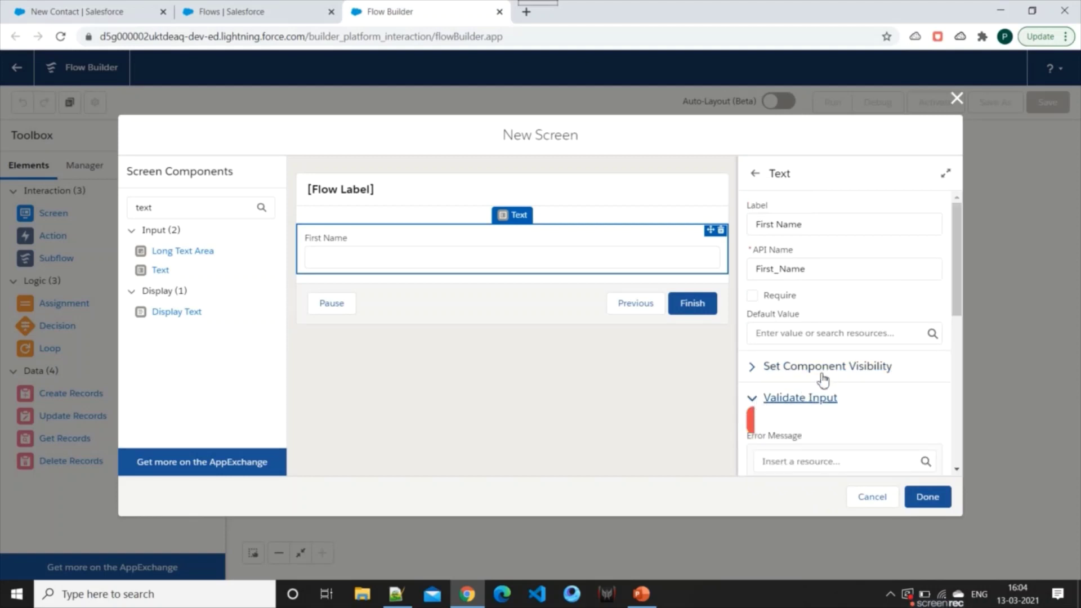
pyautogui.scroll(-2, 828, 354)
pyautogui.scroll(-3, 837, 342)
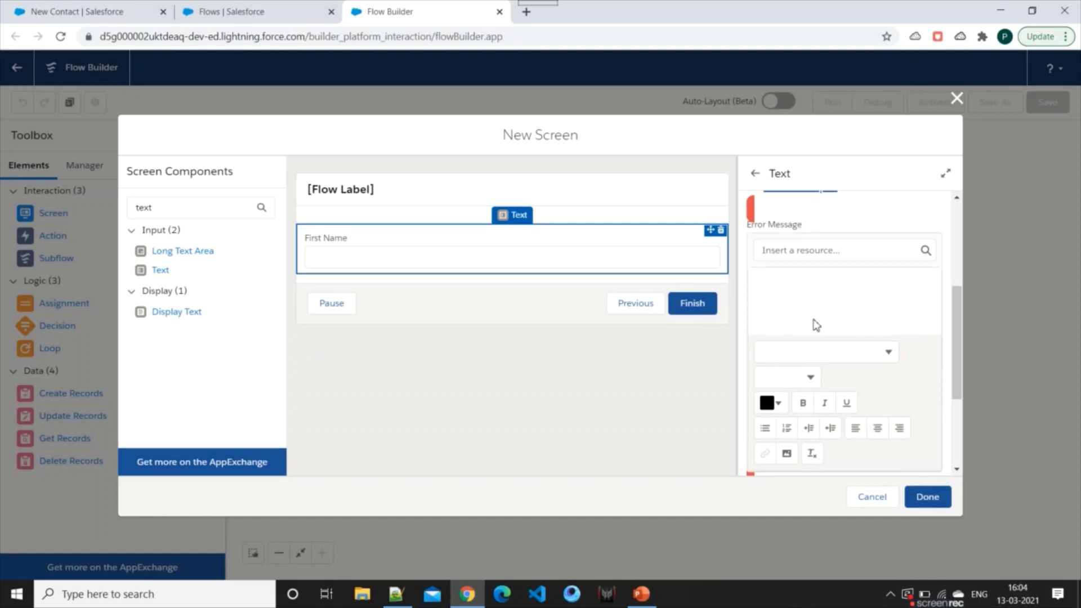
pyautogui.scroll(-1, 816, 320)
pyautogui.scroll(1, 818, 319)
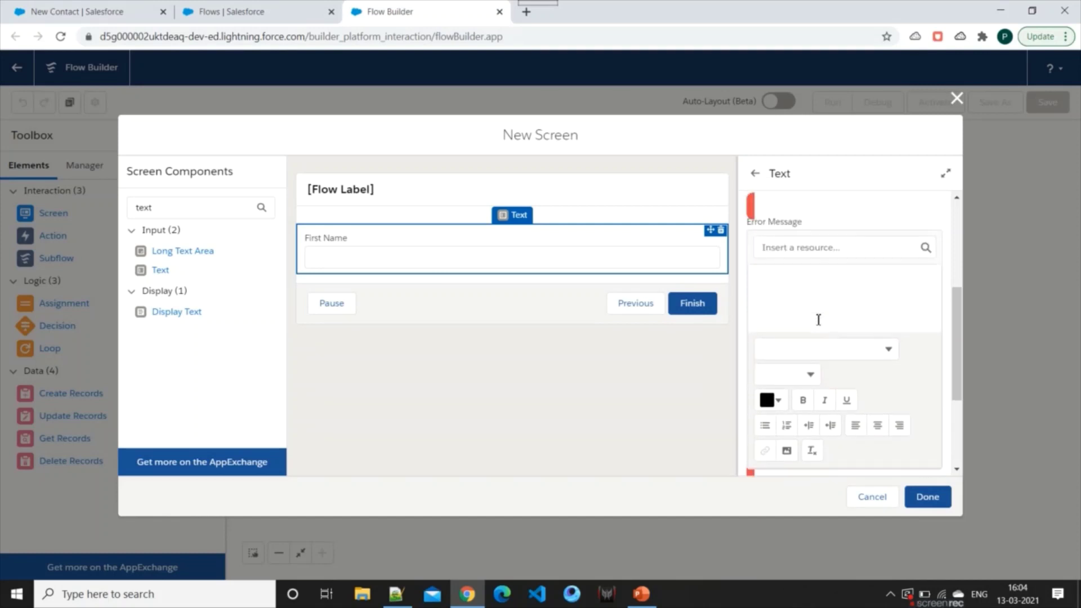
pyautogui.click(821, 306)
pyautogui.scroll(-2, 850, 322)
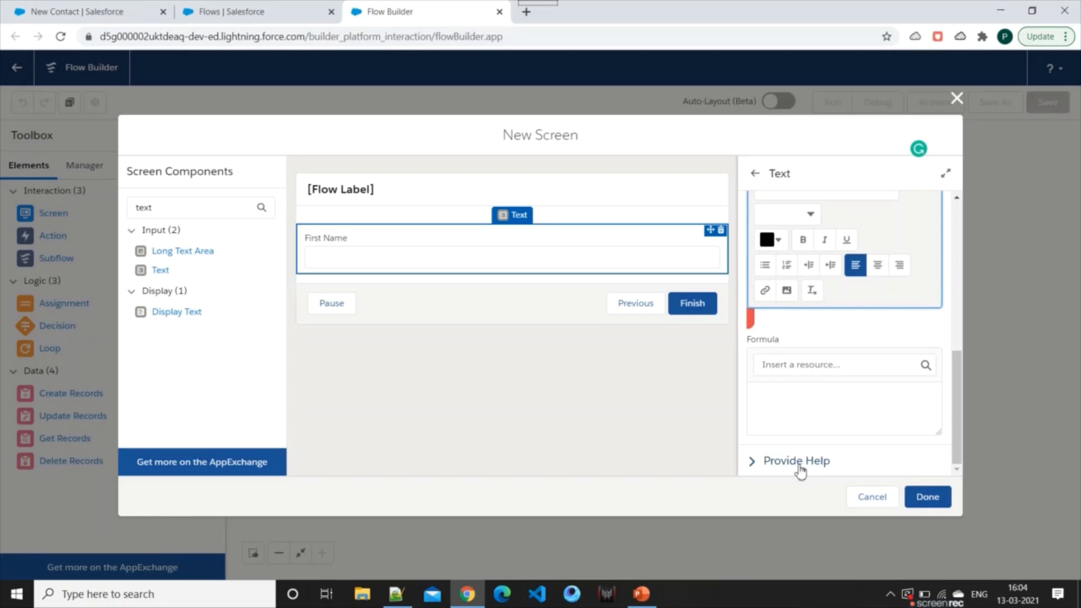
pyautogui.scroll(3, 773, 332)
pyautogui.click(754, 265)
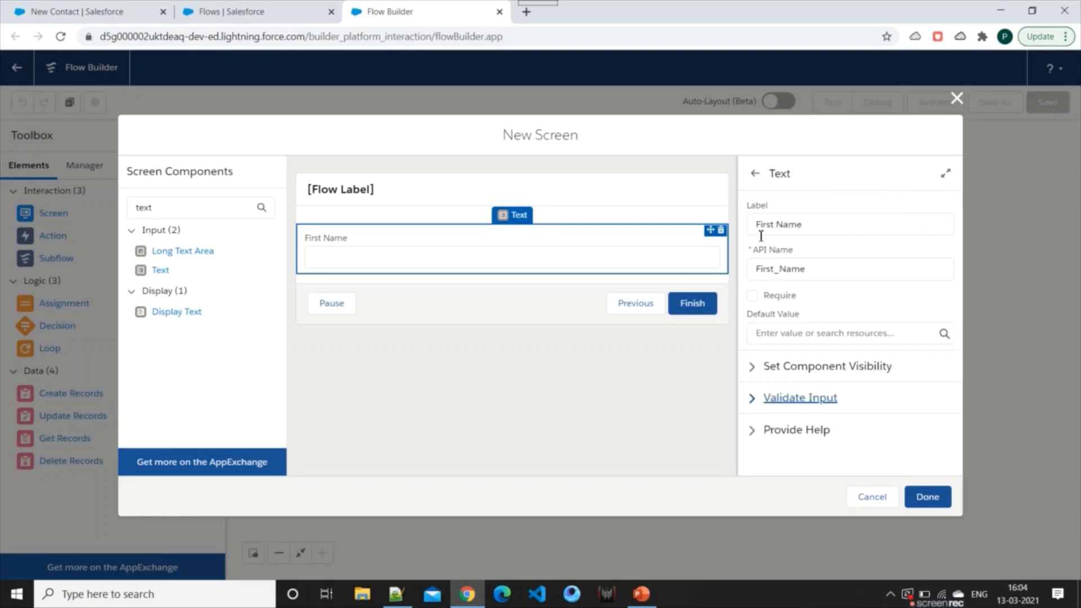
# Give the field help text 'Please Enter First Name here' and save the screen
pyautogui.click(755, 431)
pyautogui.scroll(-3, 840, 350)
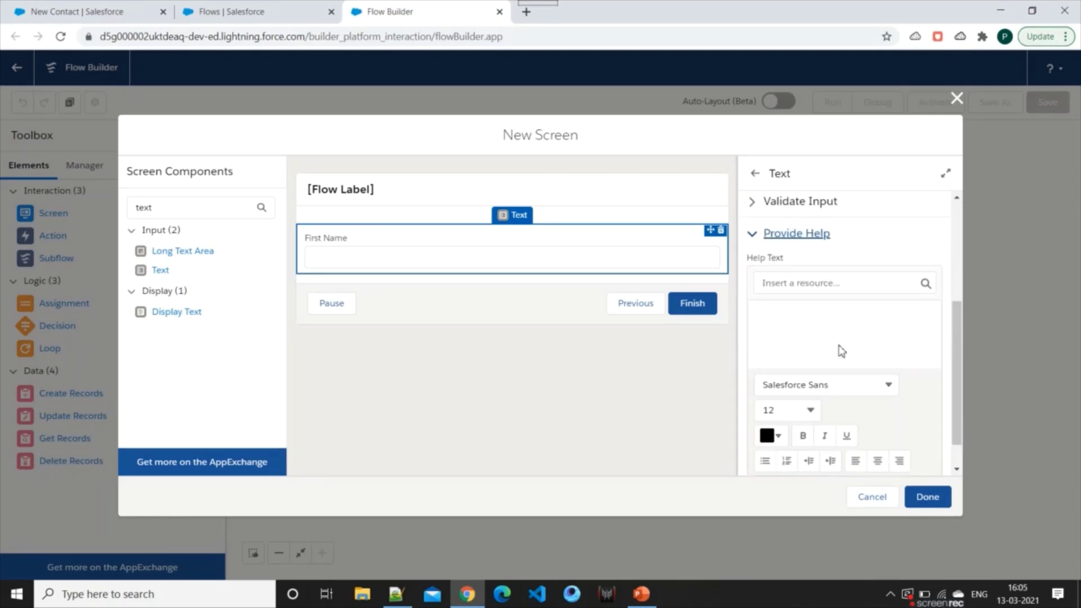
pyautogui.click(798, 304)
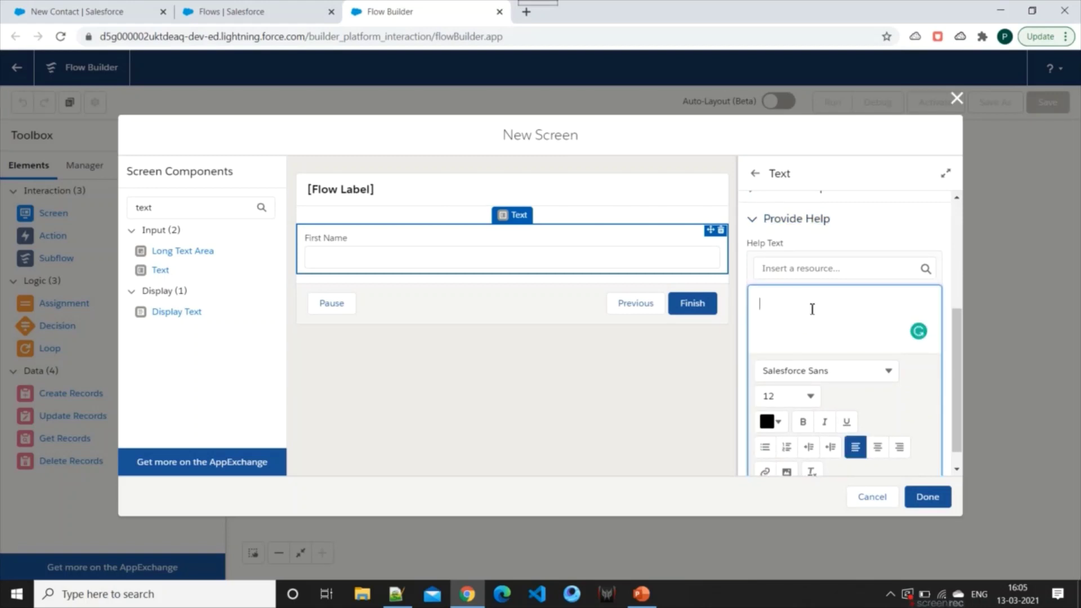
pyautogui.write('Please E')
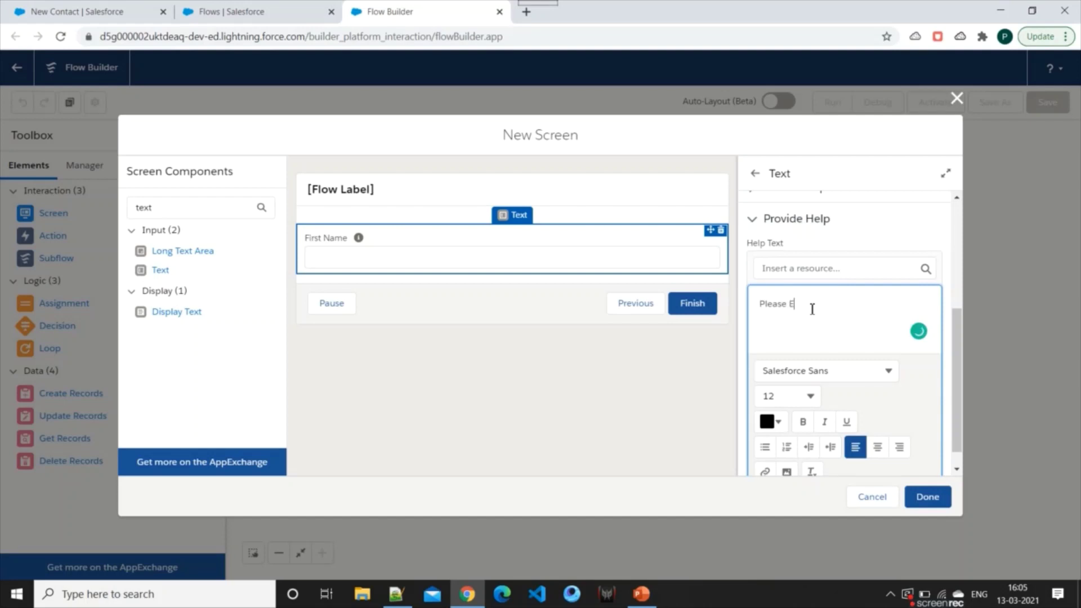
pyautogui.write('nter First Nam')
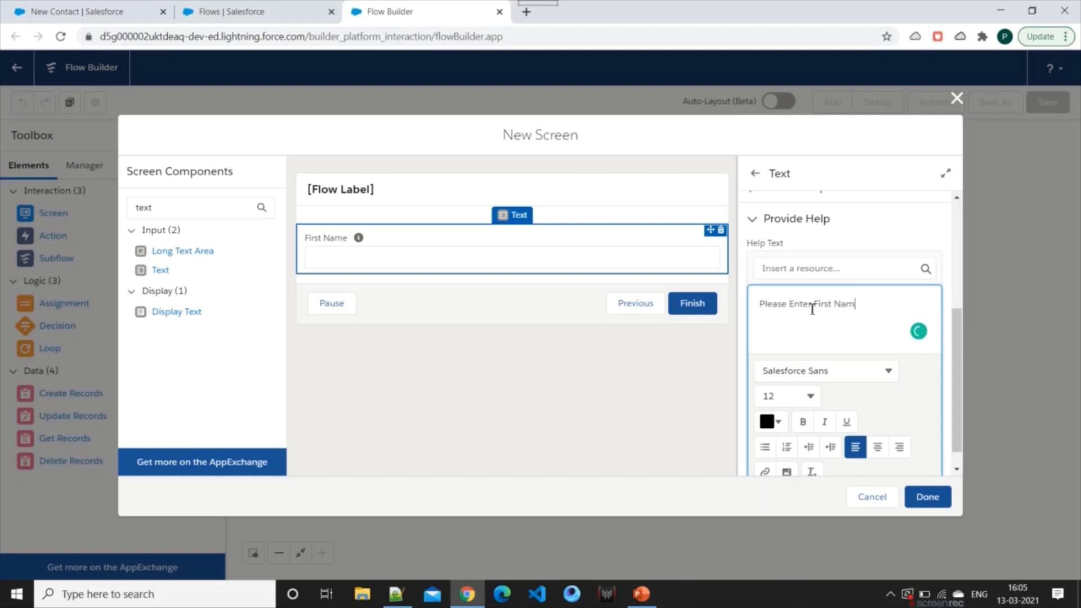
pyautogui.write('e here.')
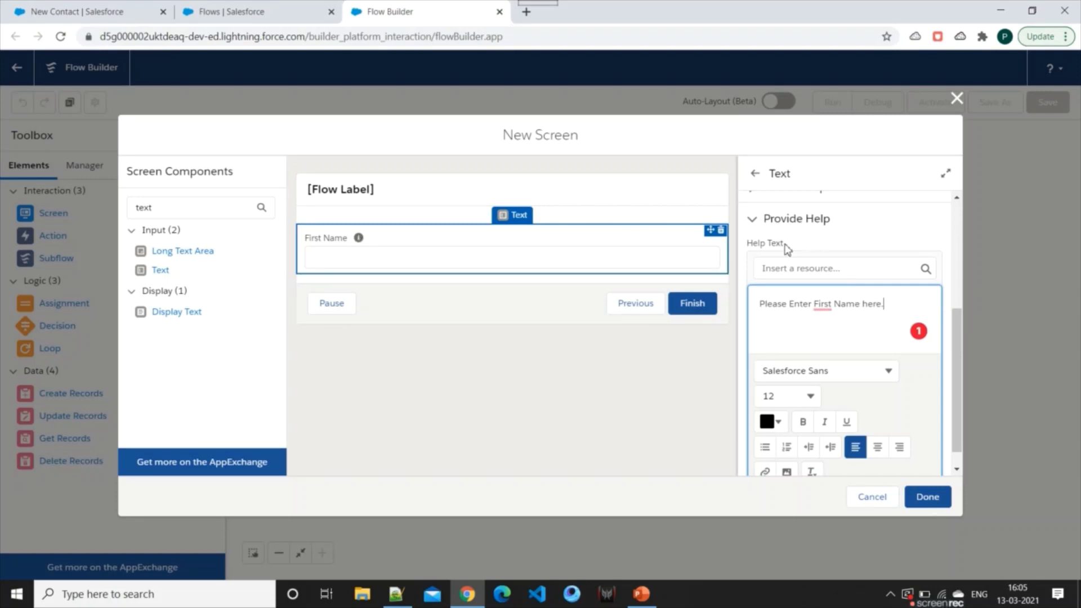
pyautogui.click(778, 222)
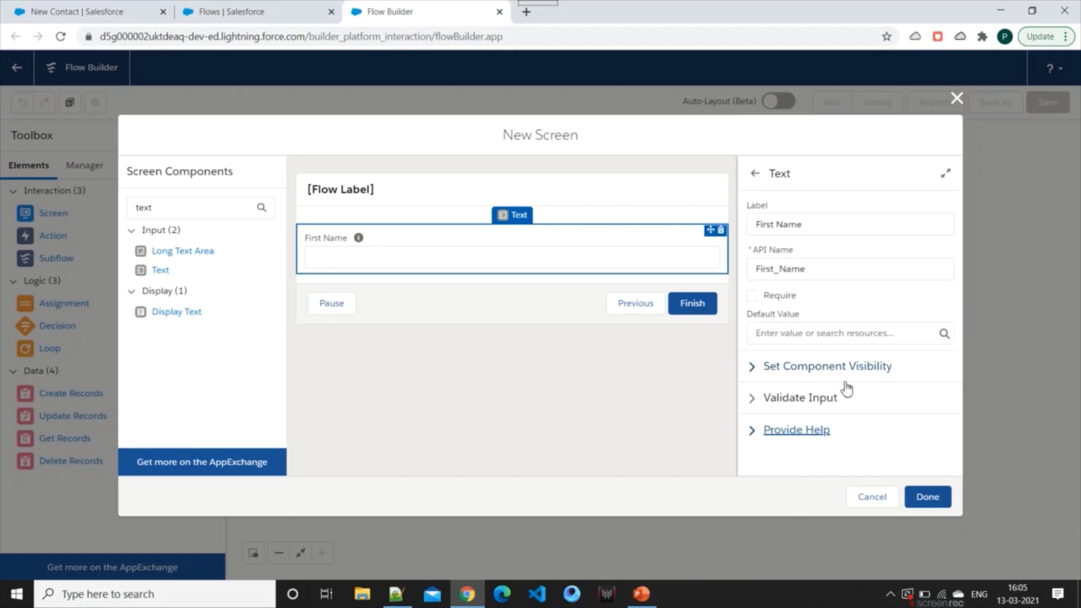
pyautogui.click(927, 498)
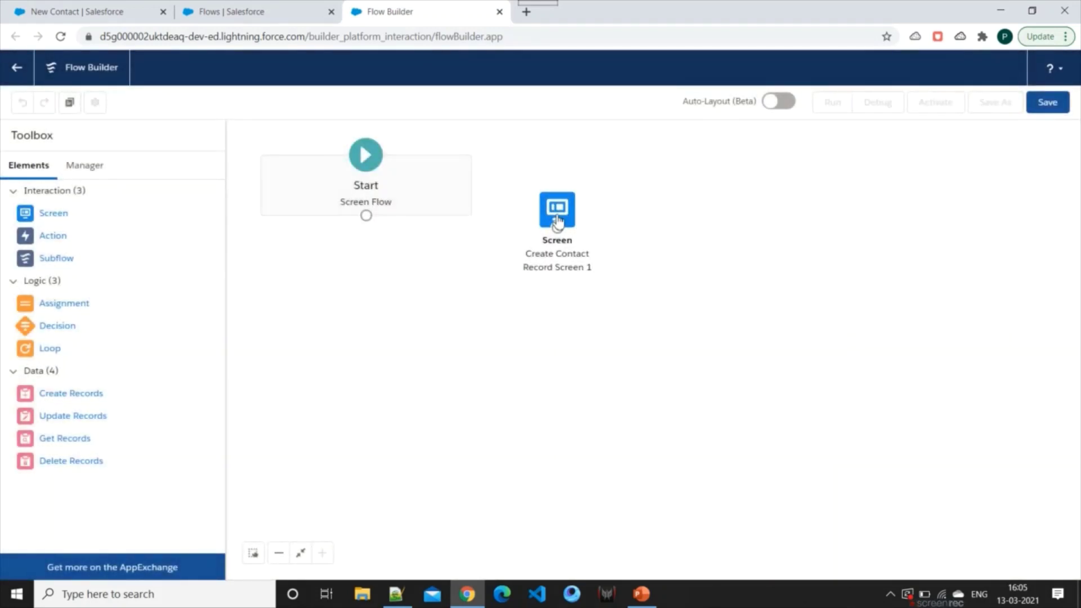
pyautogui.click(563, 206)
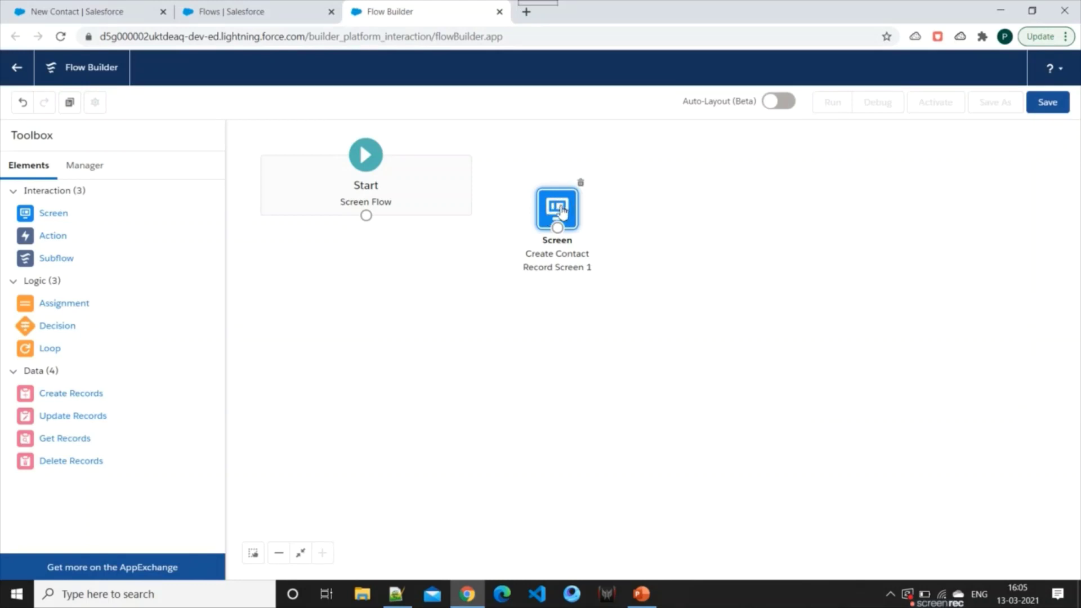
pyautogui.doubleClick(557, 210)
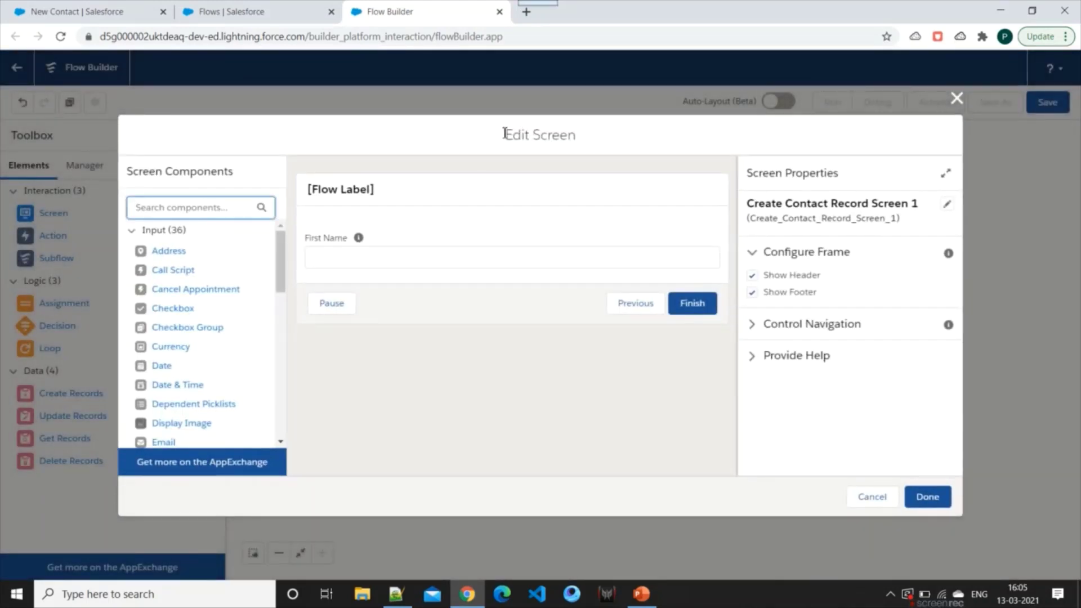
pyautogui.moveTo(505, 134); pyautogui.dragTo(585, 136)
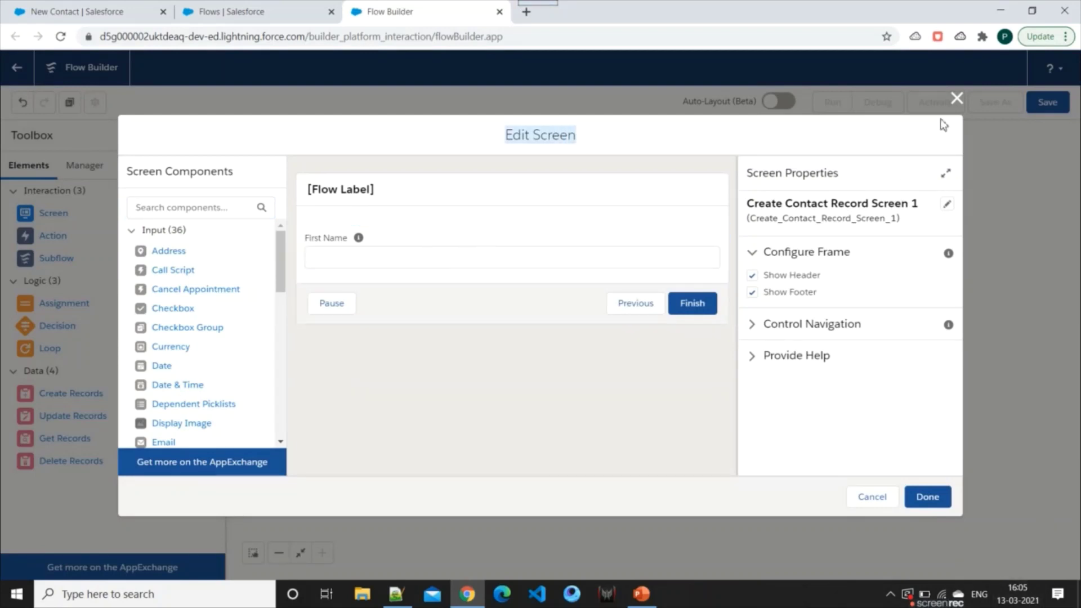
pyautogui.click(956, 98)
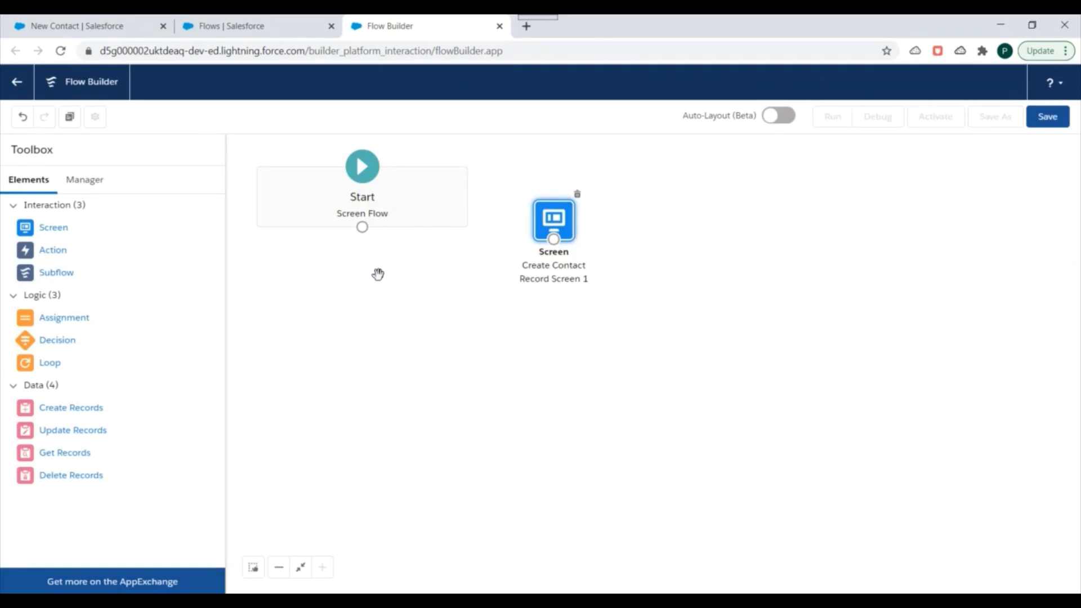
pyautogui.moveTo(45, 232); pyautogui.dragTo(776, 270)
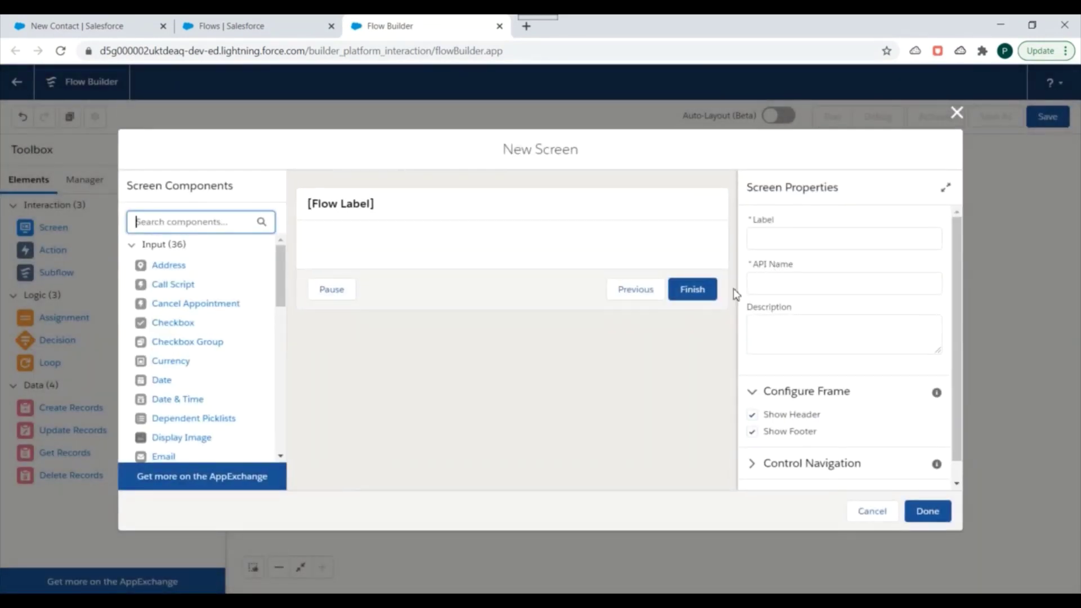
# Label the second screen 'Screeen 2'
pyautogui.click(797, 244)
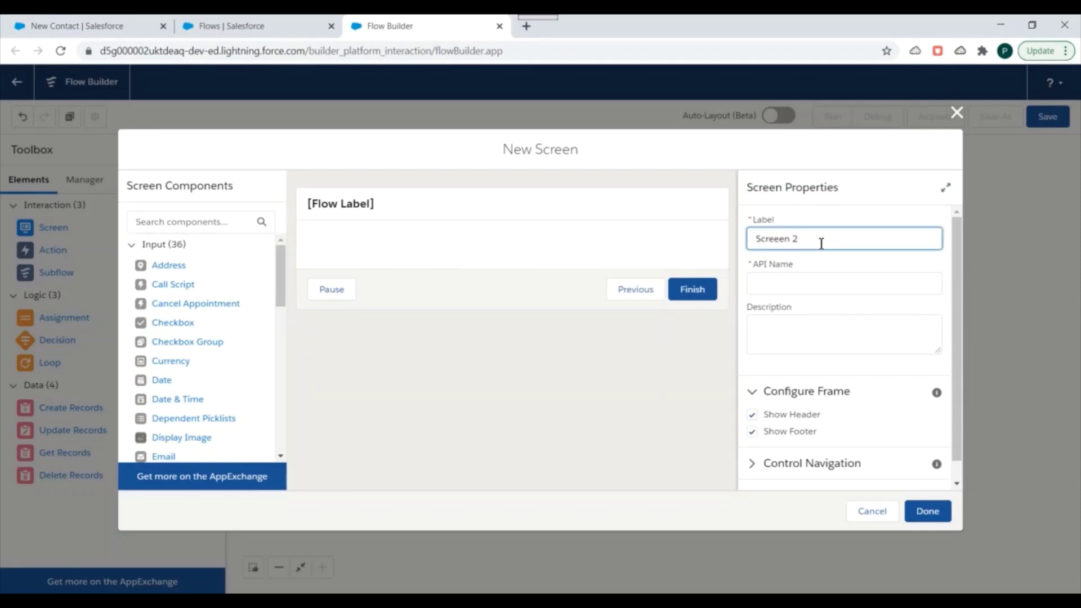
pyautogui.click(821, 272)
pyautogui.scroll(-1, 826, 304)
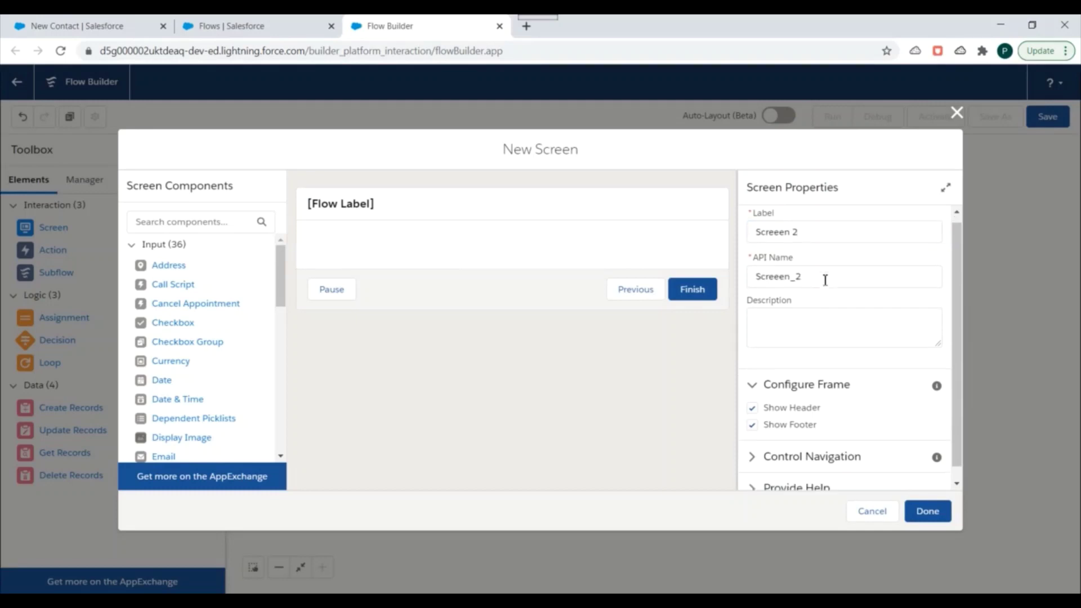
pyautogui.scroll(1, 862, 411)
# Search components for 'text' and place a Text input on the screen
pyautogui.click(172, 223)
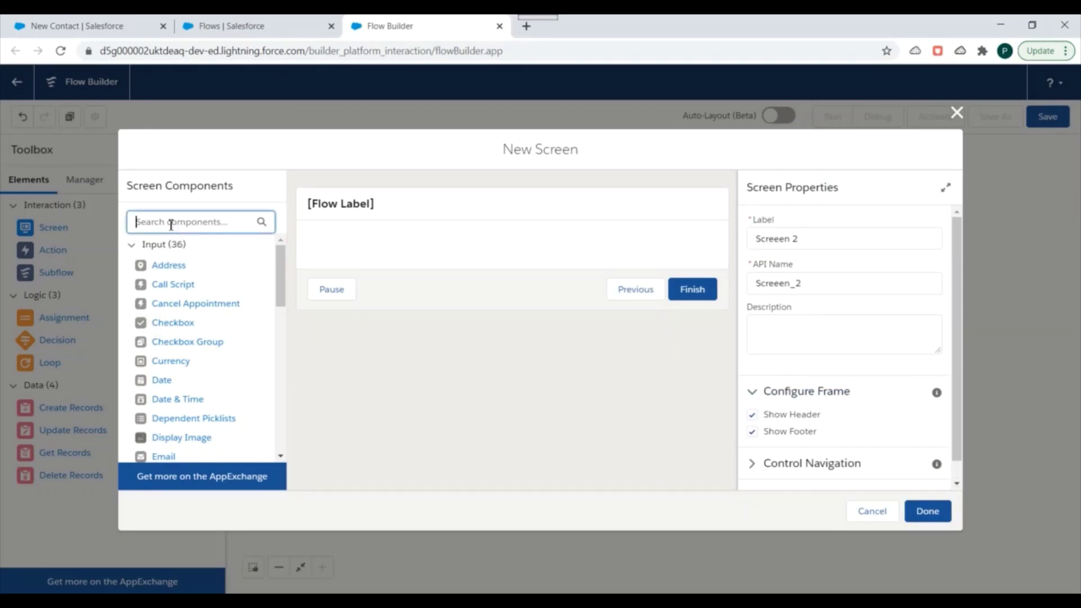
pyautogui.write('etxt')
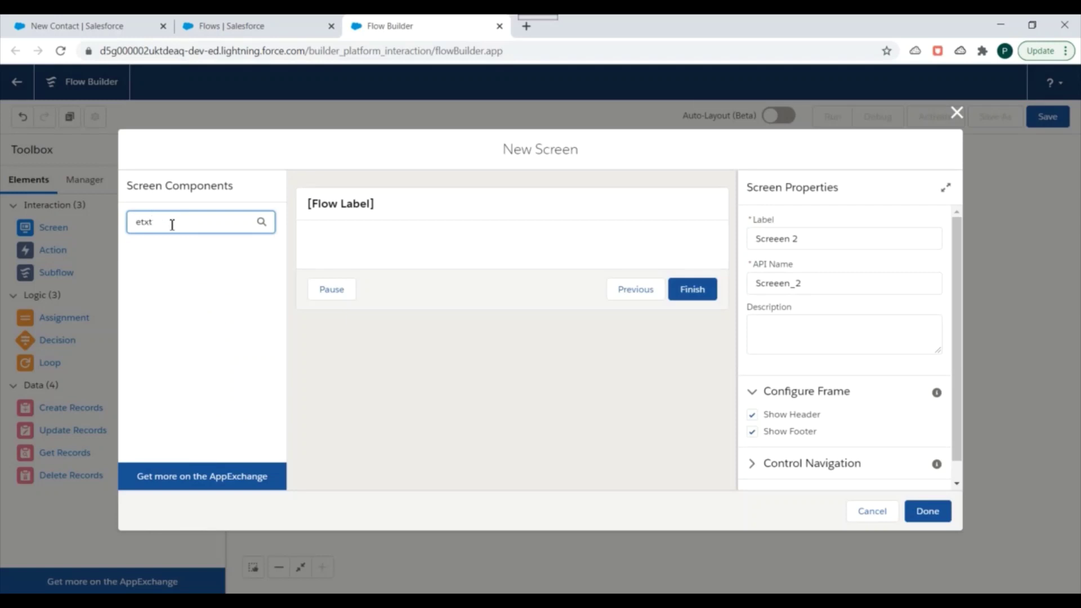
pyautogui.press('BackSpace')
pyautogui.press('BackSpace')
pyautogui.press('BackSpace')
pyautogui.press('BackSpace')
pyautogui.write('text')
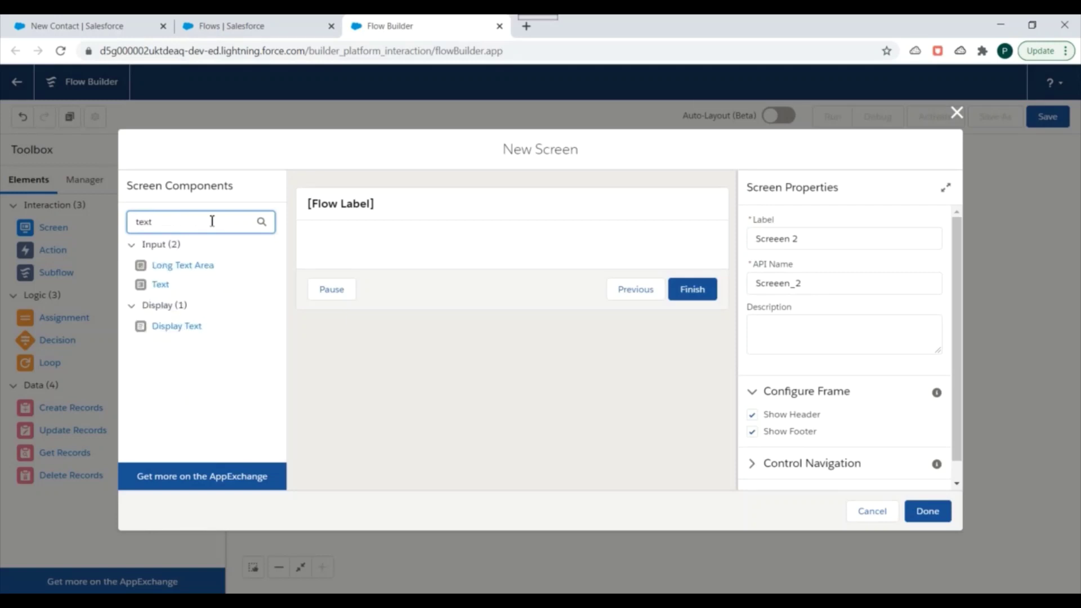
pyautogui.moveTo(150, 283); pyautogui.dragTo(496, 271)
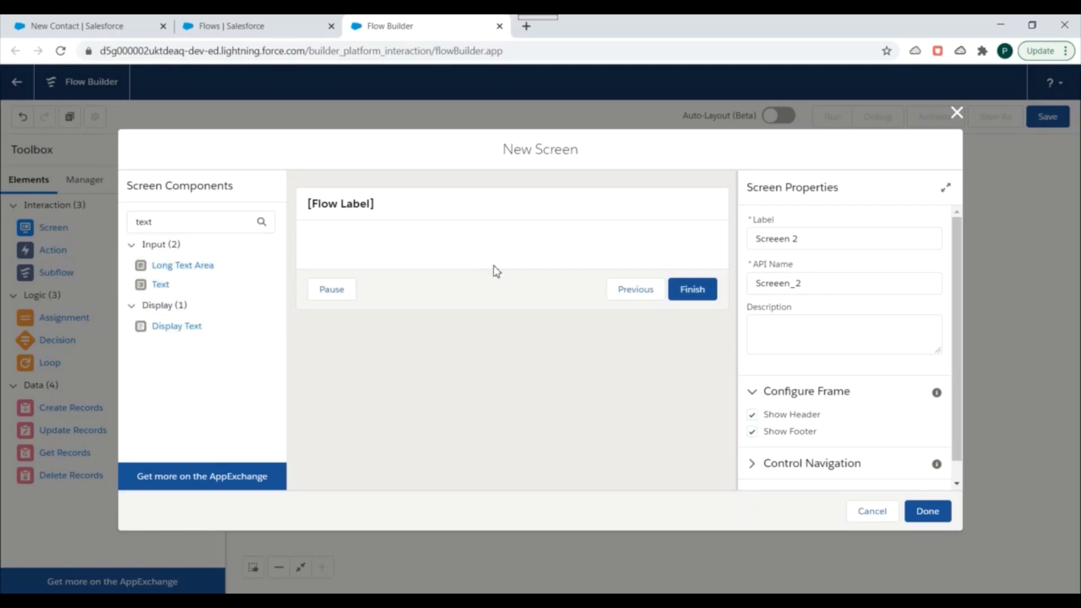
pyautogui.moveTo(161, 283); pyautogui.dragTo(464, 246)
pyautogui.moveTo(151, 288); pyautogui.dragTo(486, 247)
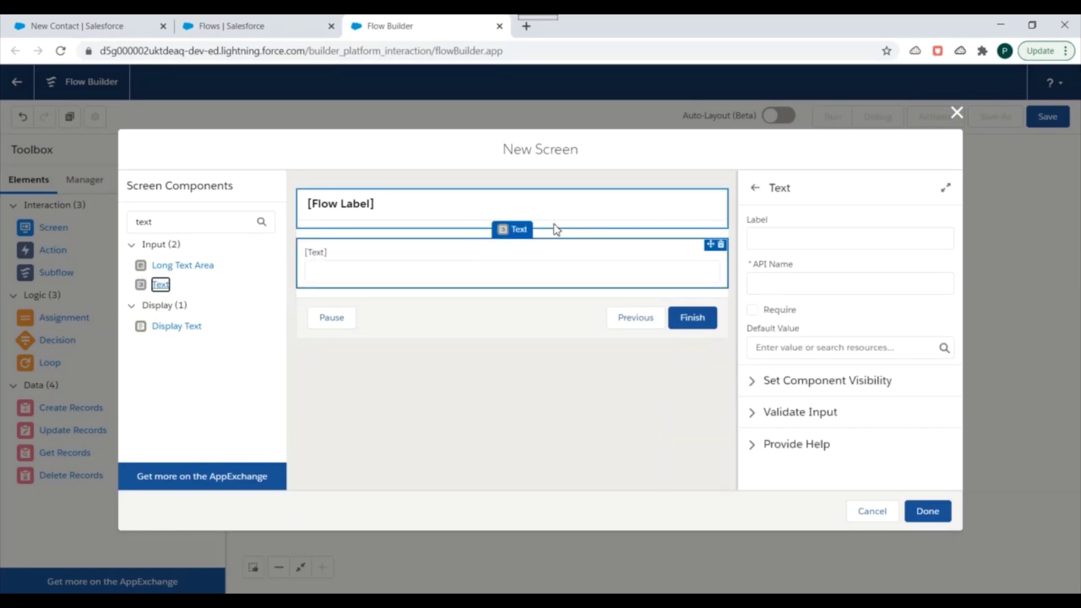
# Label the text field 'Last Name' and make it required
pyautogui.click(549, 259)
pyautogui.click(794, 246)
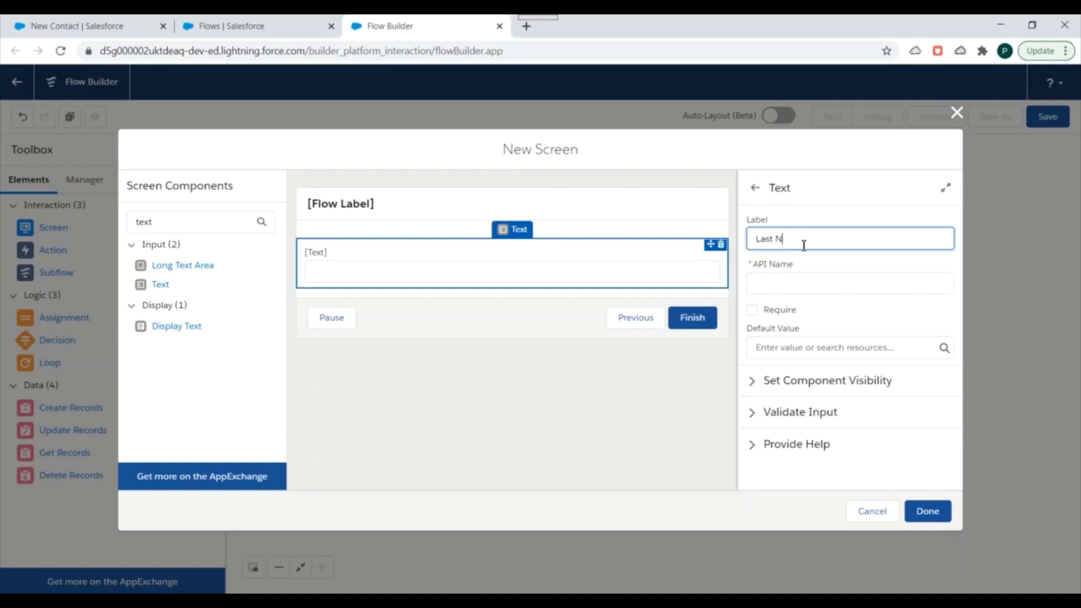
pyautogui.click(832, 290)
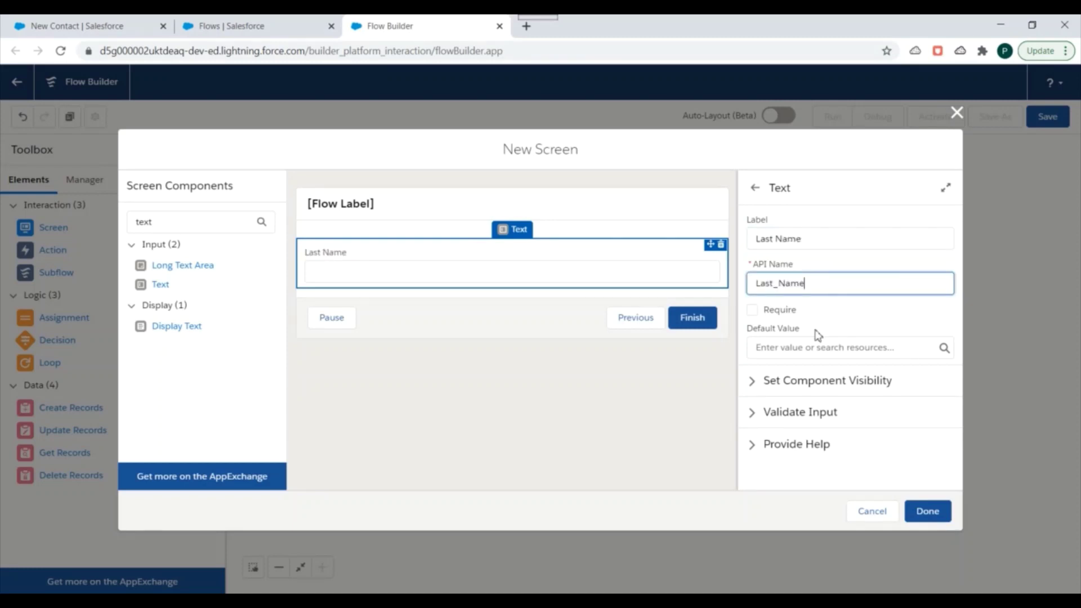
pyautogui.click(754, 310)
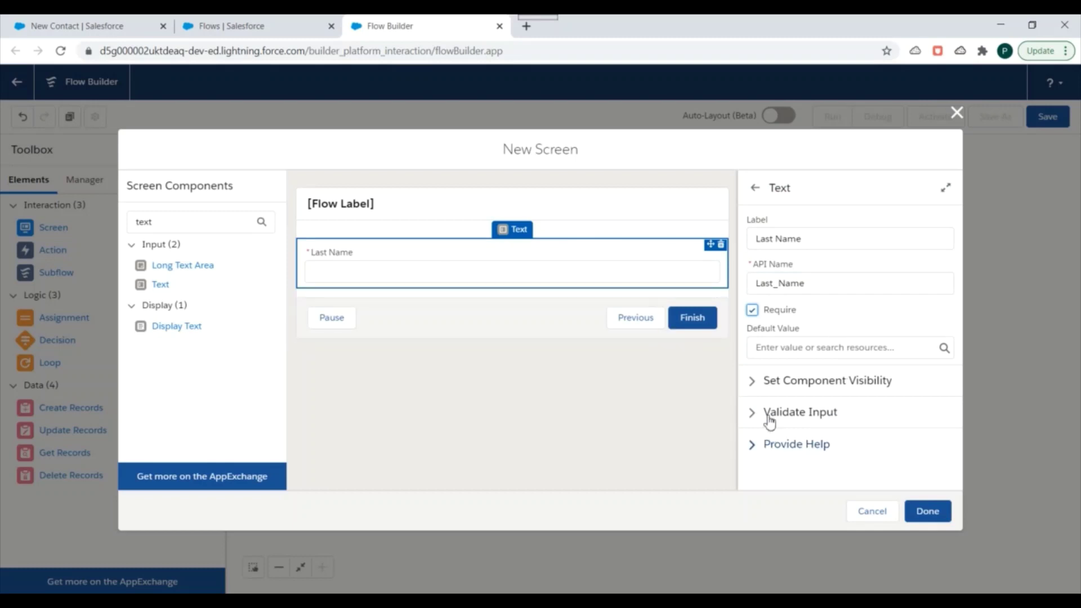
# Add help text 'Last Name is mandatory' to the field and save the screen
pyautogui.click(752, 382)
pyautogui.scroll(-1, 816, 420)
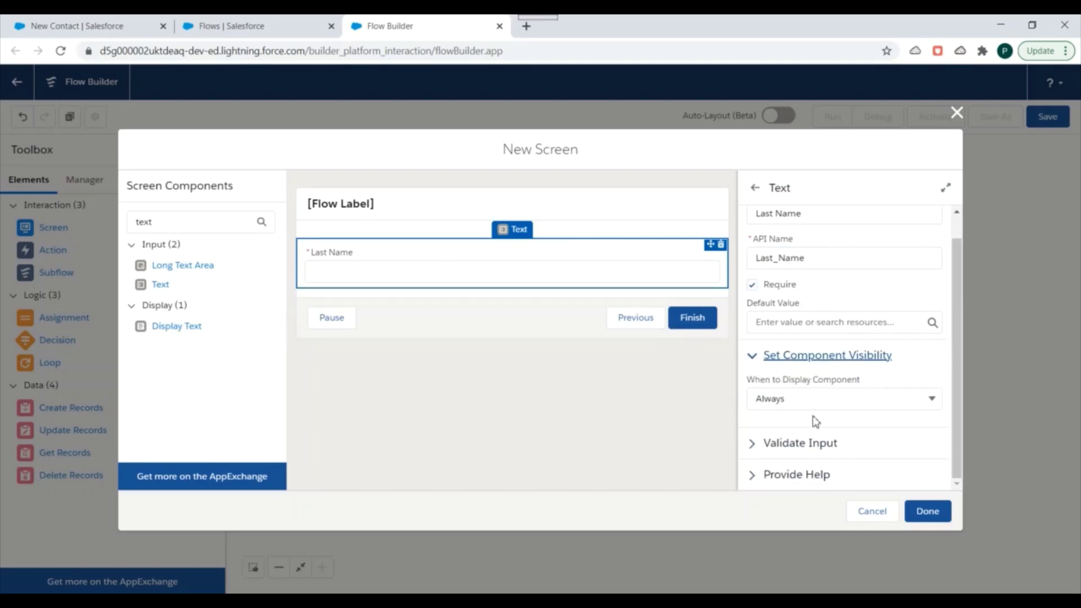
pyautogui.click(770, 358)
pyautogui.click(752, 445)
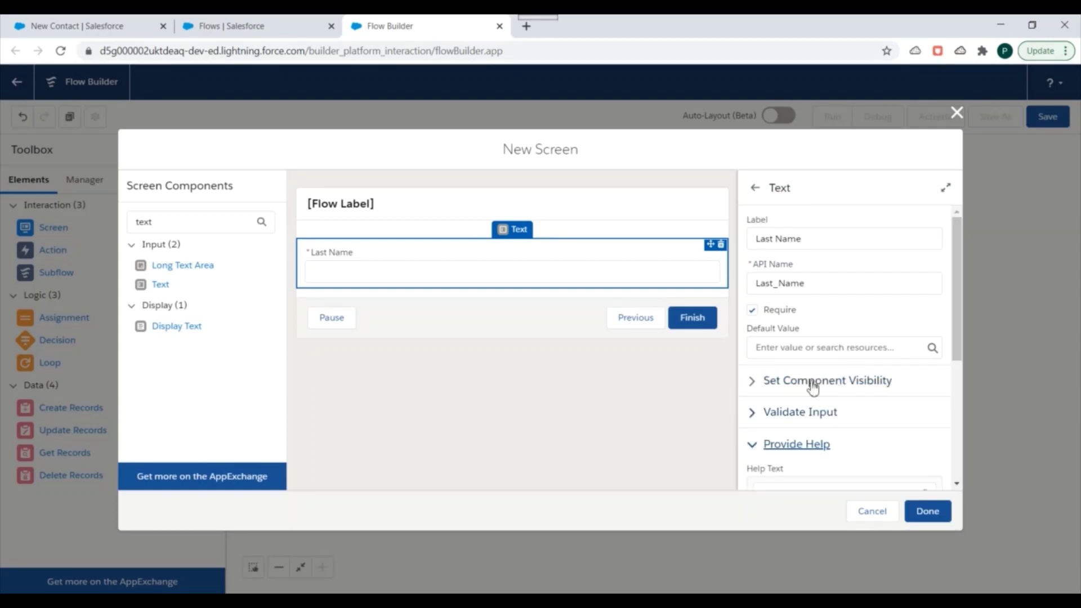
pyautogui.scroll(-3, 792, 415)
pyautogui.click(879, 418)
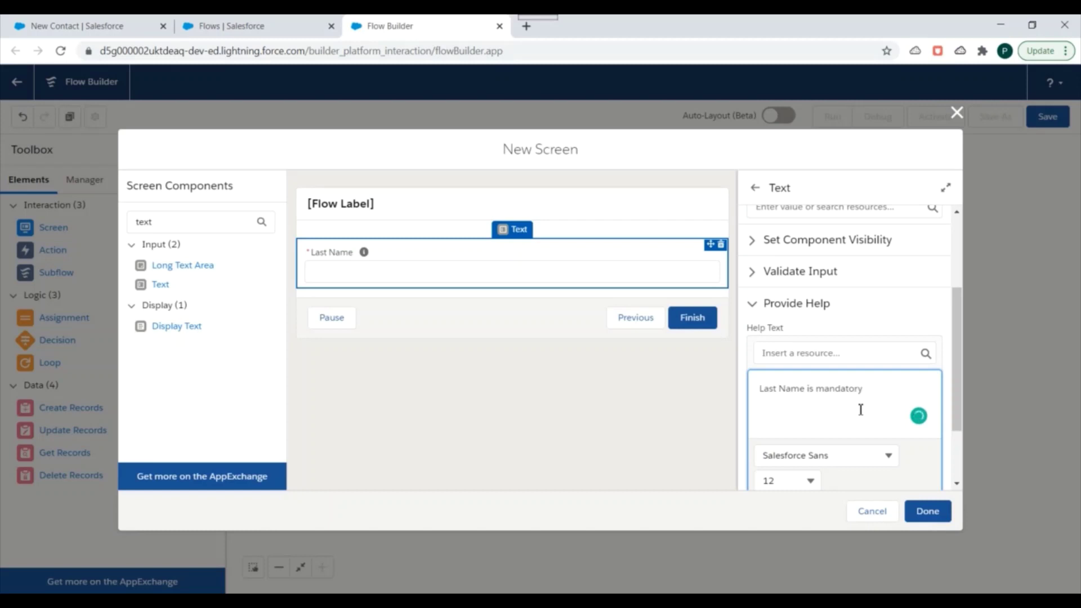
pyautogui.scroll(-2, 861, 409)
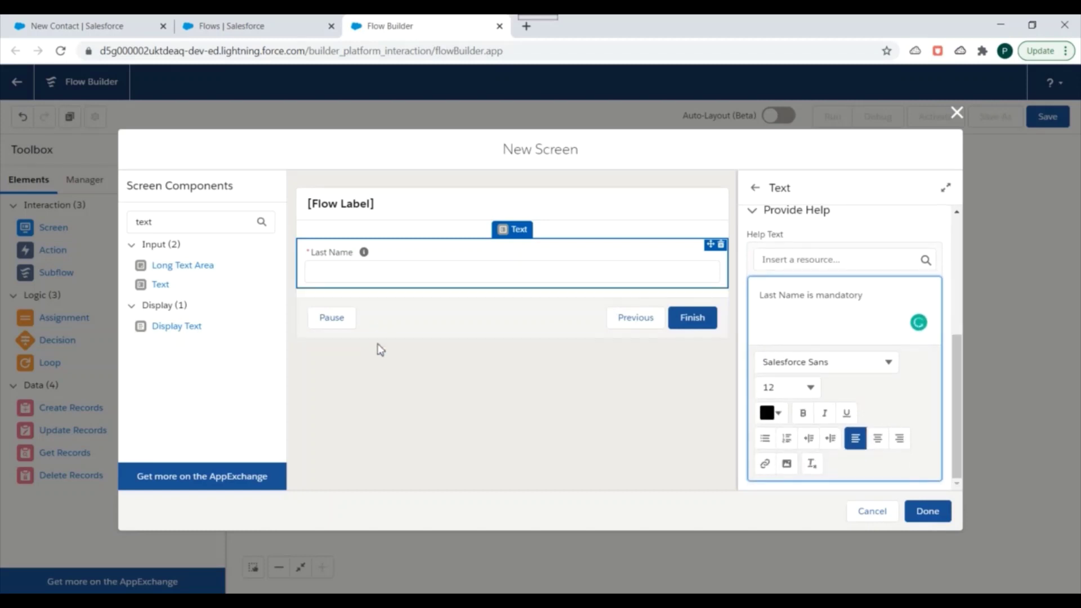
pyautogui.click(924, 522)
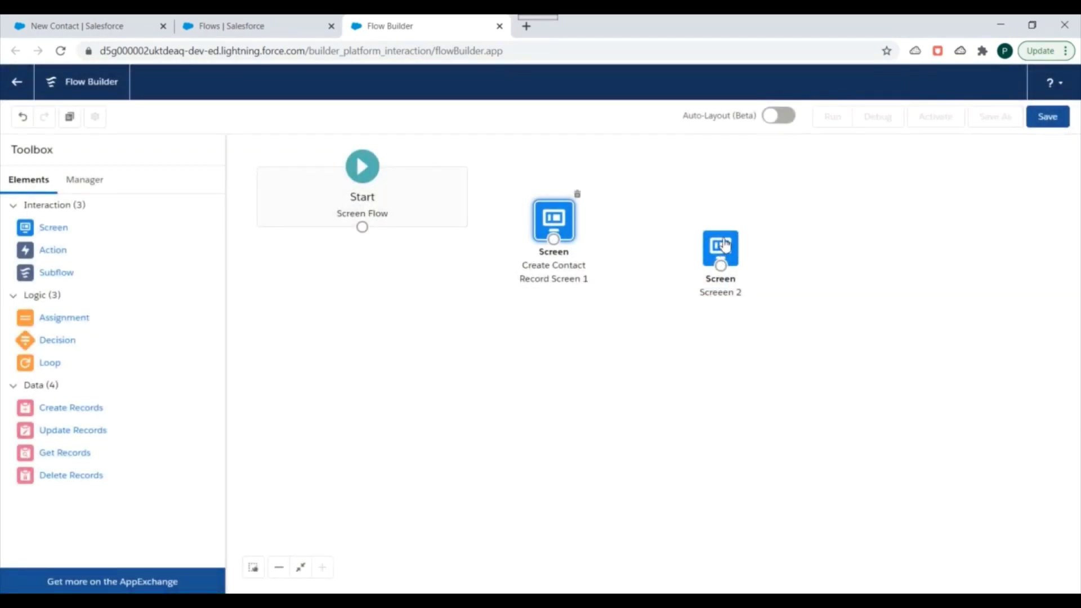
# Line up Screeen 2 beside Create Contact Record Screen 1, then drag in a third Screen element
pyautogui.moveTo(725, 244); pyautogui.dragTo(699, 213)
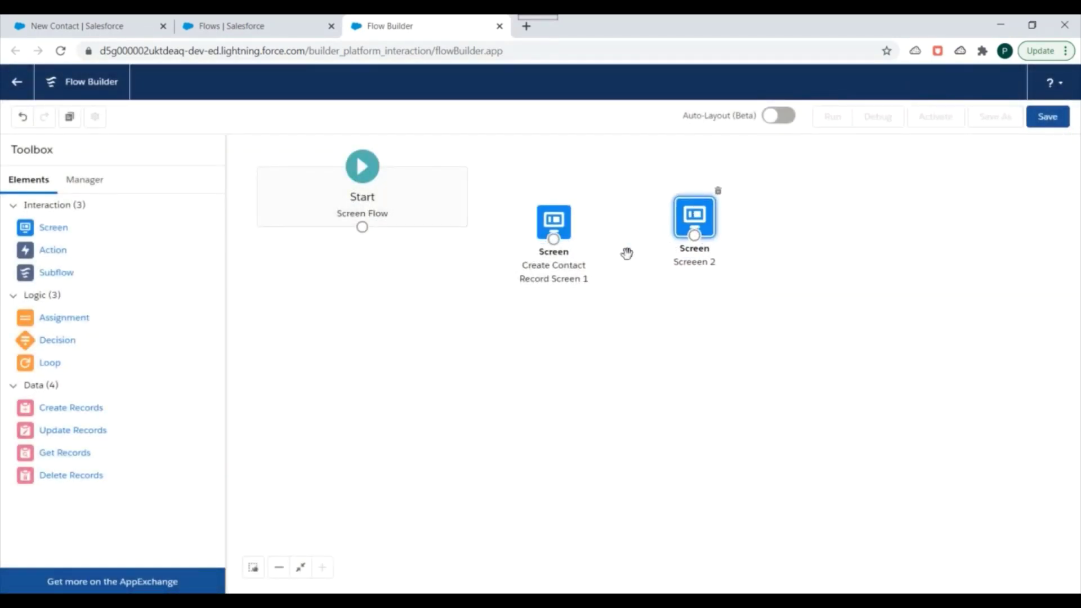
pyautogui.moveTo(562, 228); pyautogui.dragTo(570, 189)
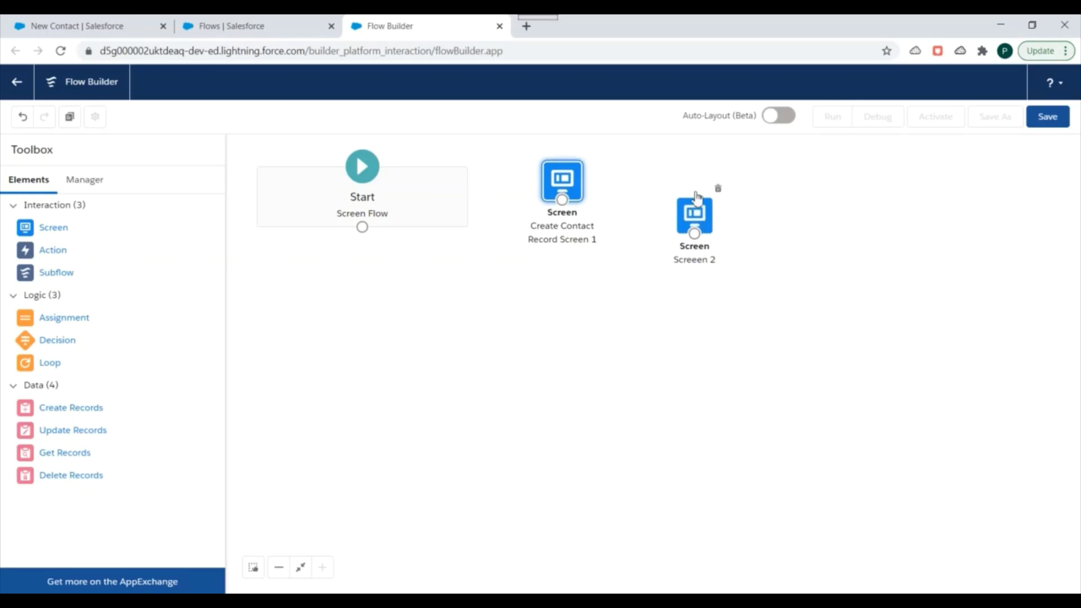
pyautogui.moveTo(710, 243); pyautogui.dragTo(698, 203)
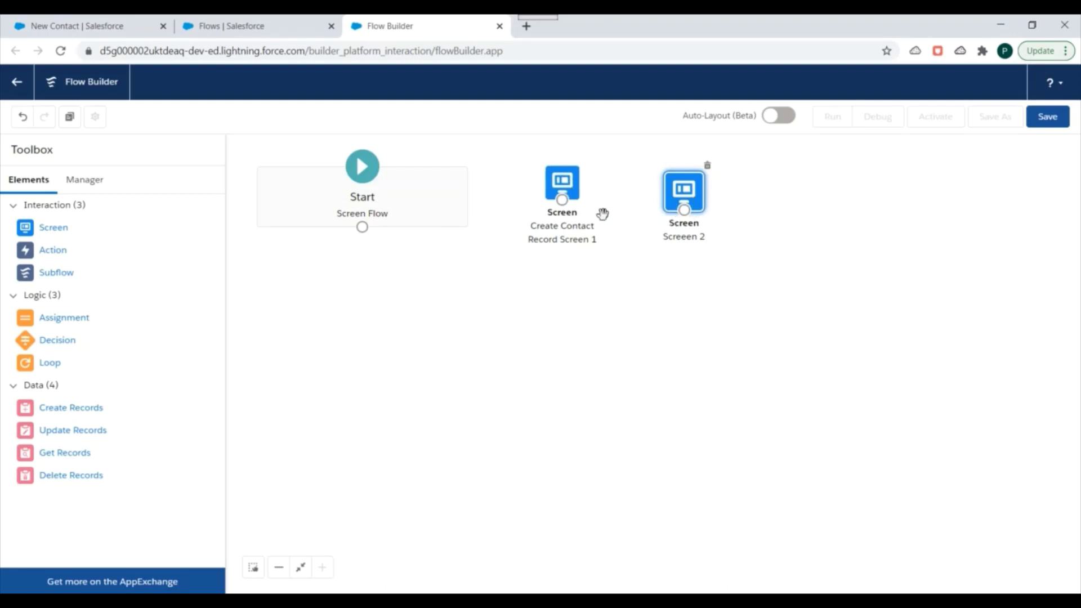
pyautogui.click(77, 228)
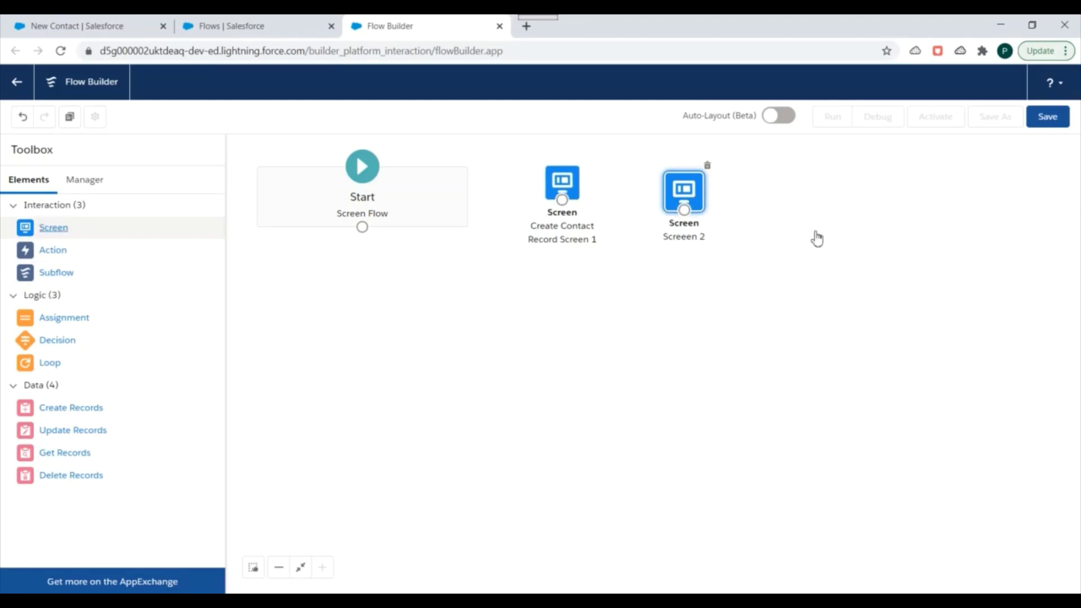
pyautogui.moveTo(817, 240); pyautogui.dragTo(725, 325)
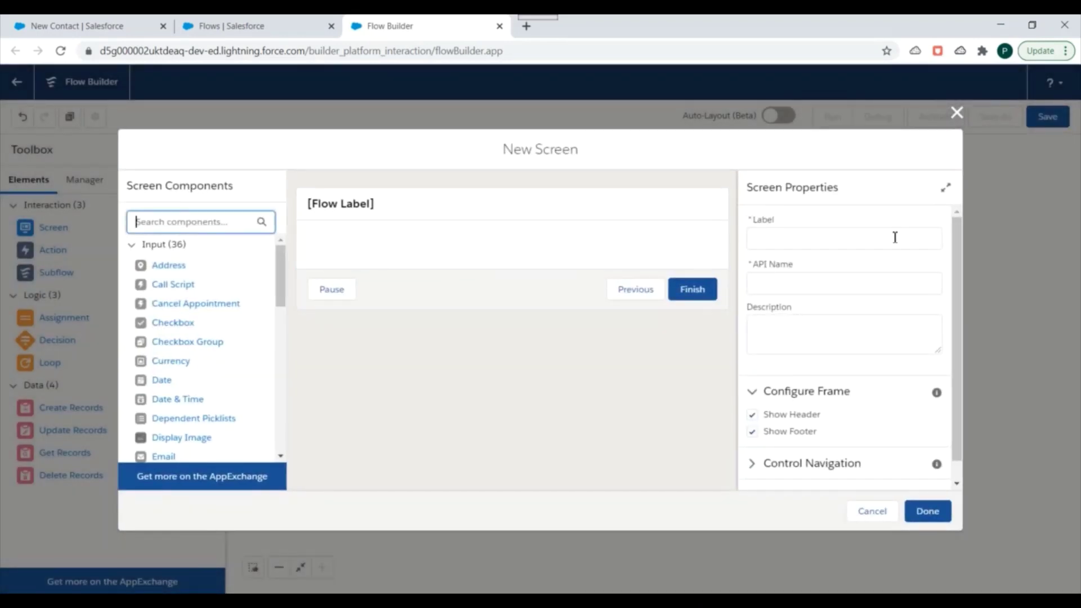
# Label the new screen 'Screen 3' and add an Email input component
pyautogui.click(784, 244)
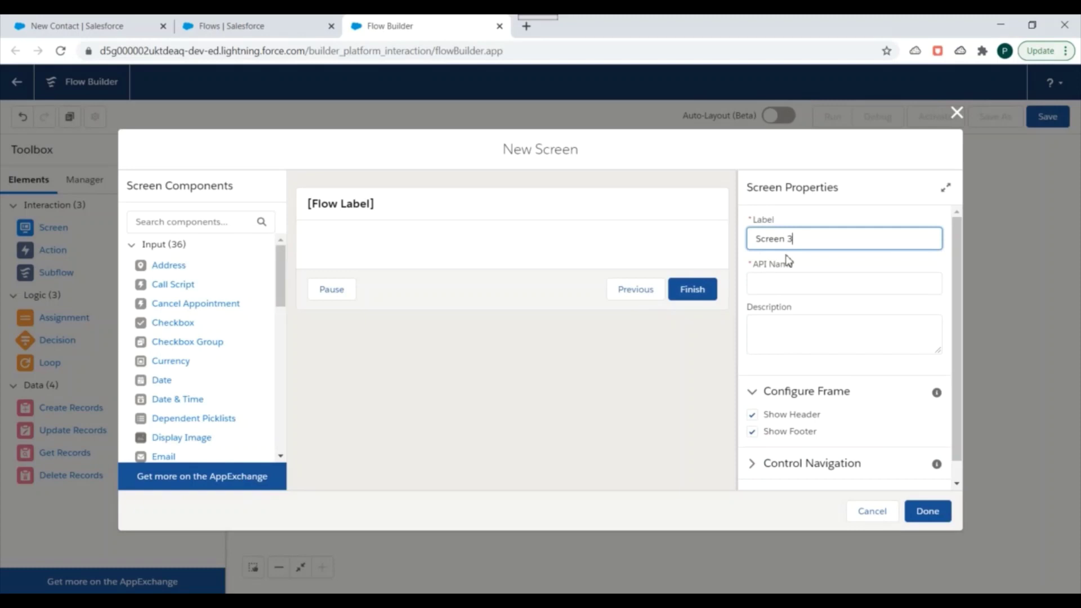
pyautogui.write('Screen 3')
pyautogui.click(665, 366)
pyautogui.click(164, 225)
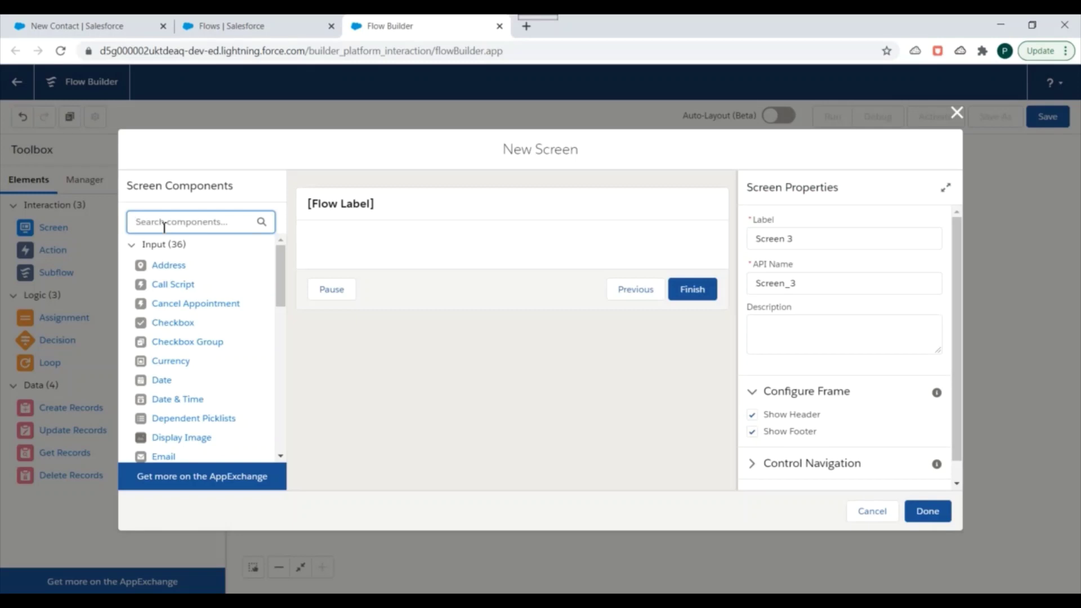
pyautogui.write('ema')
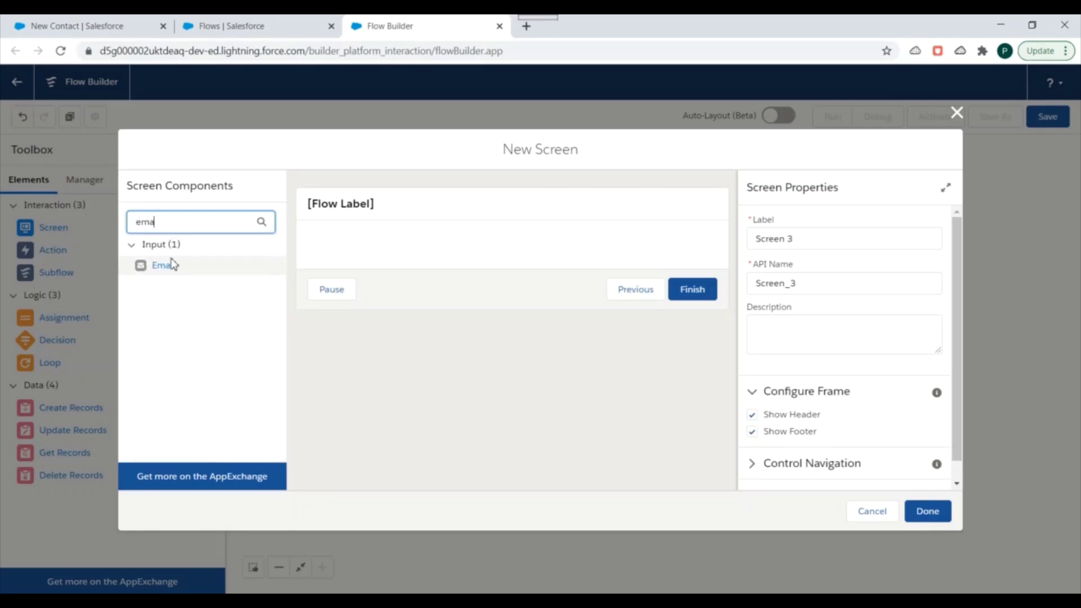
pyautogui.moveTo(164, 265); pyautogui.dragTo(469, 256)
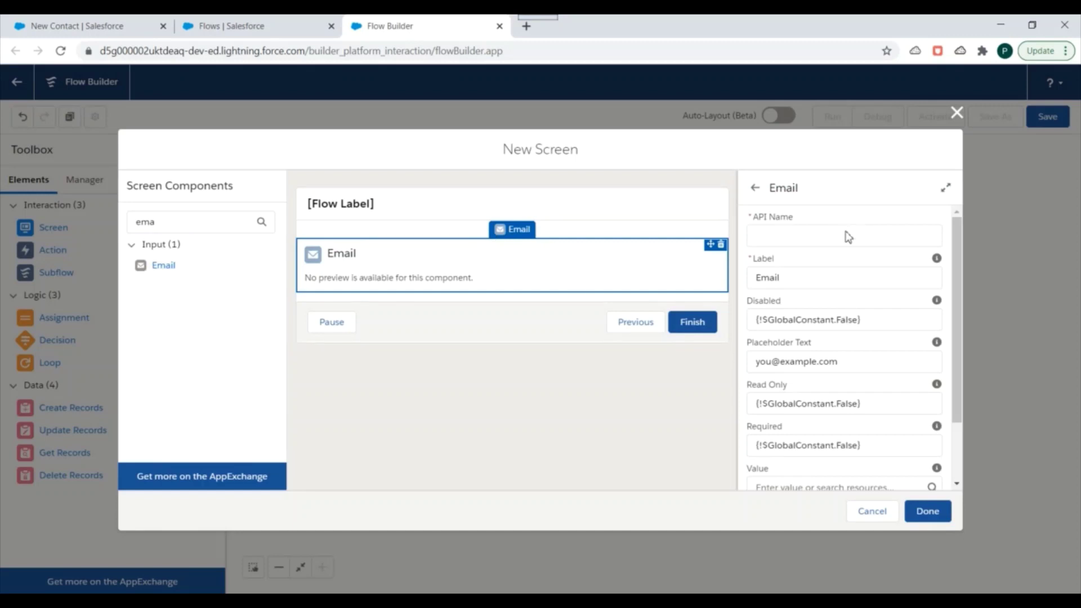
# Set the Email component's API name to 'Email' and save the screen
pyautogui.scroll(-3, 865, 271)
pyautogui.scroll(3, 852, 273)
pyautogui.click(790, 236)
pyautogui.write('Email')
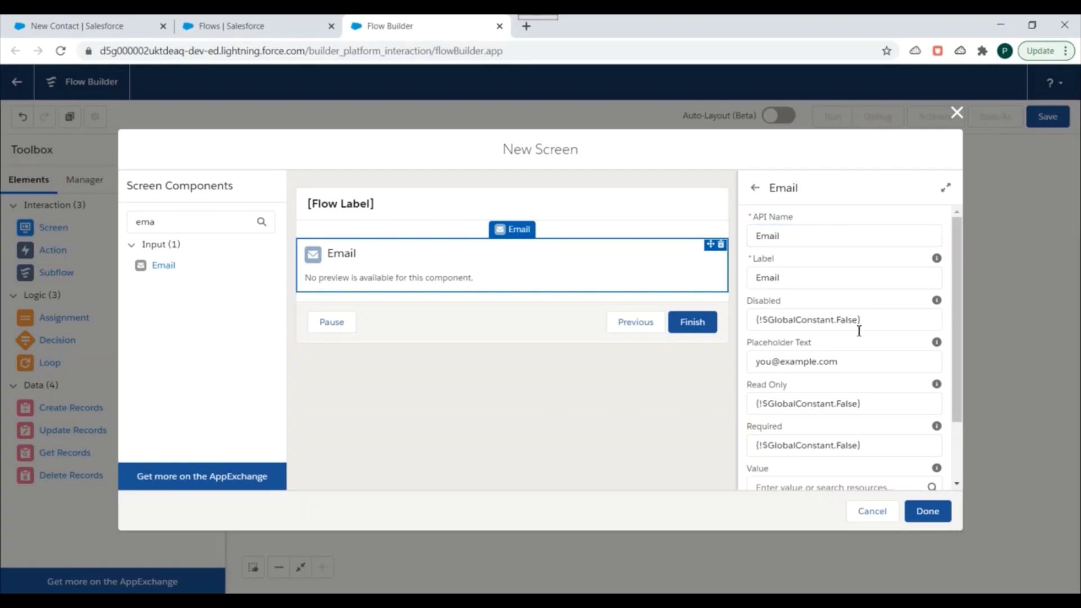
pyautogui.scroll(-2, 859, 331)
pyautogui.scroll(-1, 859, 332)
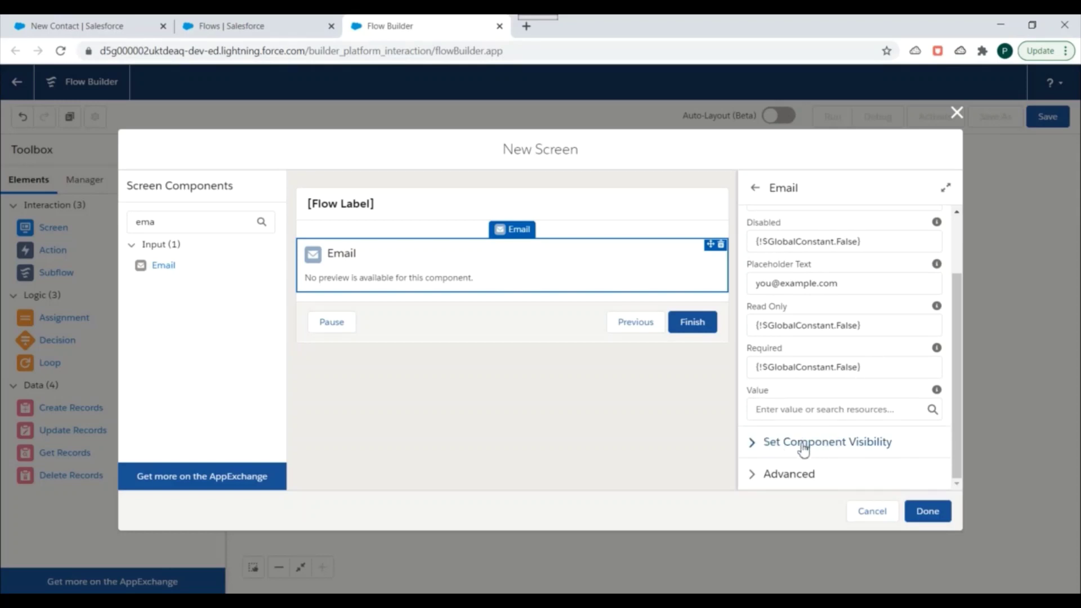
pyautogui.click(927, 511)
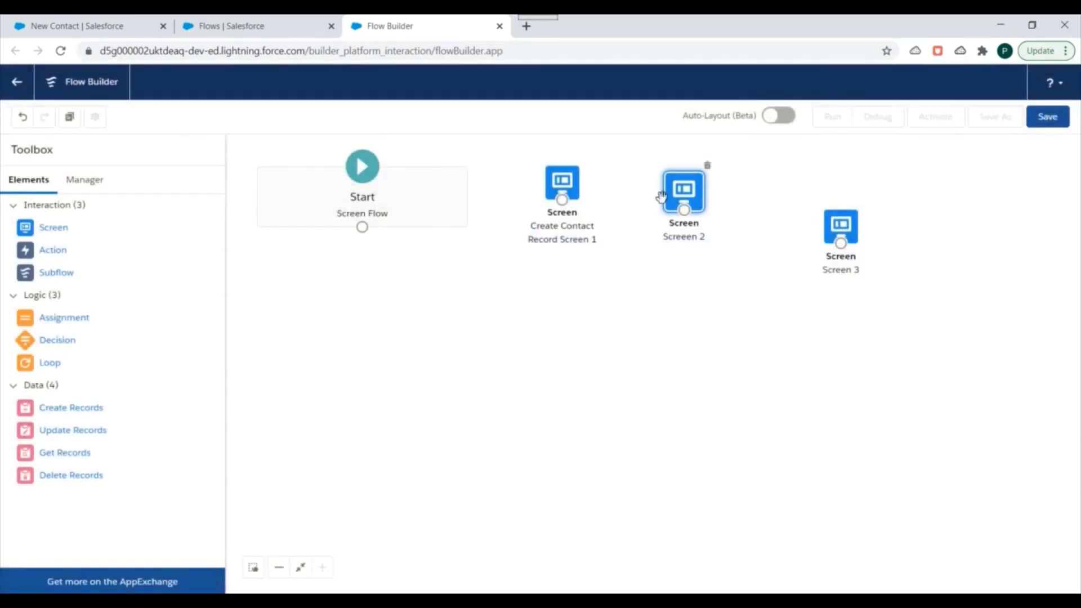
# Align the three screens in a row near the top of the canvas
pyautogui.moveTo(845, 234); pyautogui.dragTo(794, 202)
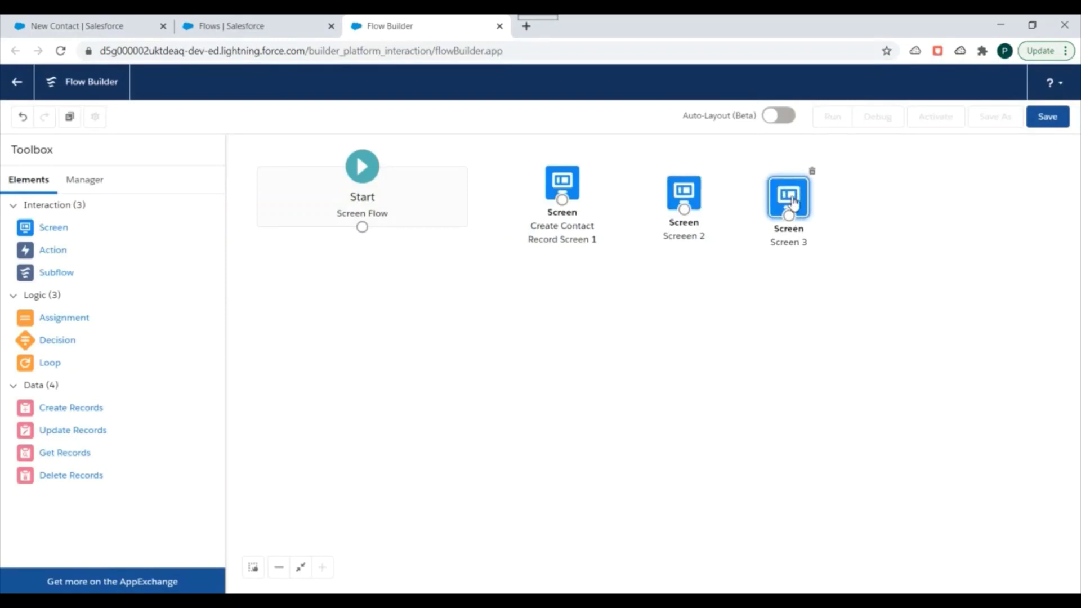
pyautogui.moveTo(690, 203); pyautogui.dragTo(688, 191)
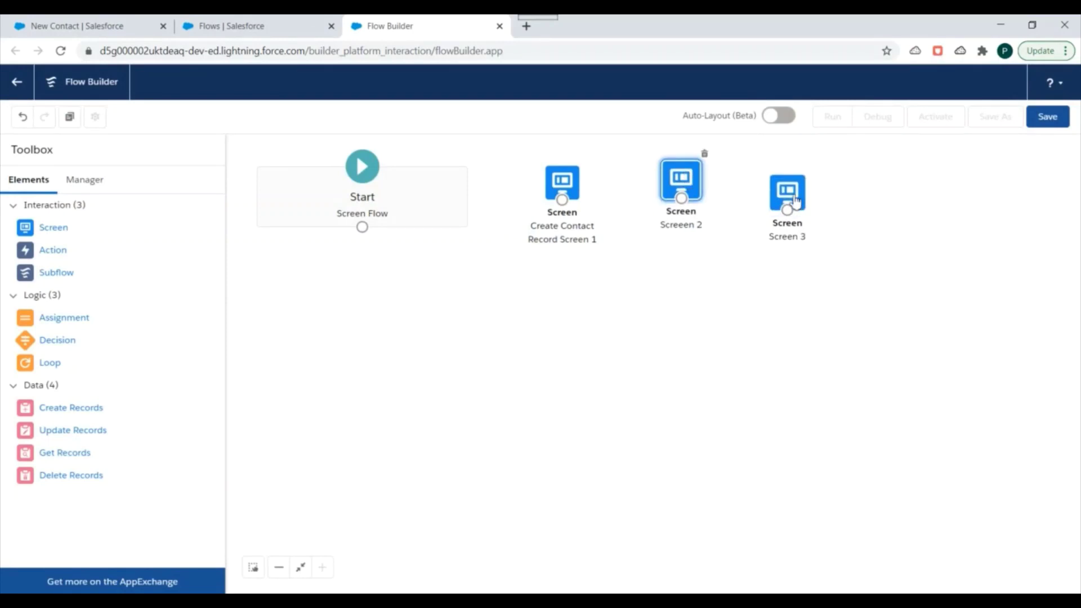
pyautogui.moveTo(787, 209); pyautogui.dragTo(783, 187)
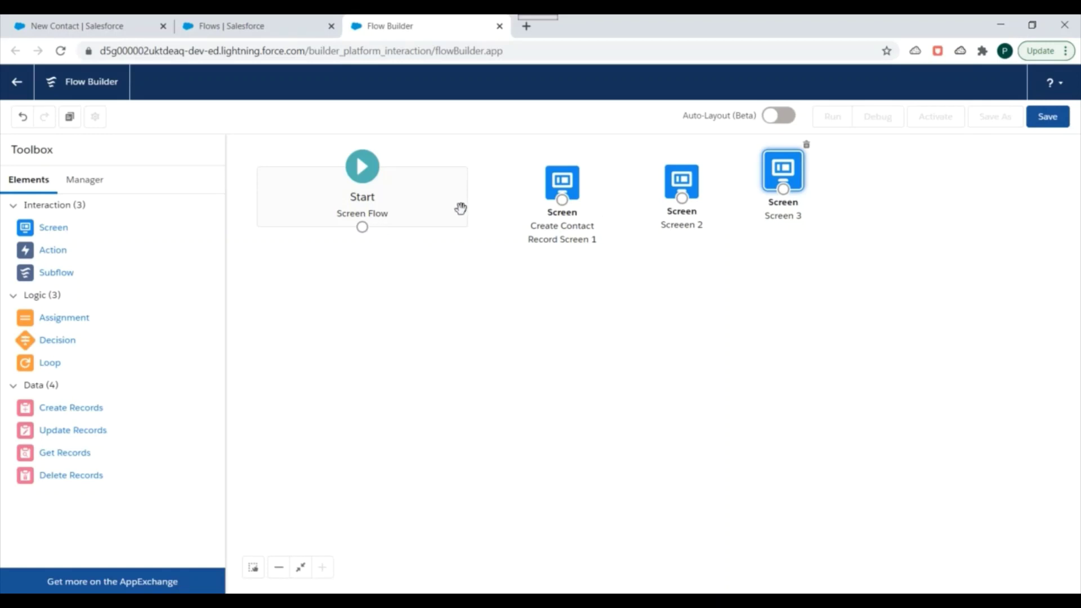
# Connect Start to the screens in order, then add a Create Records element
pyautogui.moveTo(363, 228); pyautogui.dragTo(656, 189)
pyautogui.moveTo(562, 200); pyautogui.dragTo(783, 169)
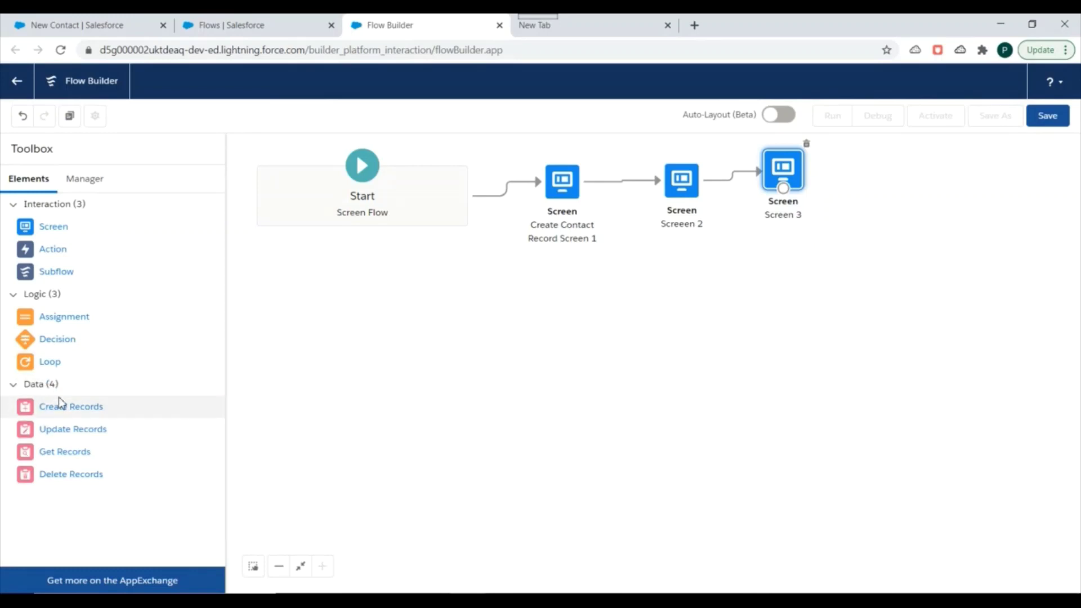
pyautogui.moveTo(62, 415); pyautogui.dragTo(832, 300)
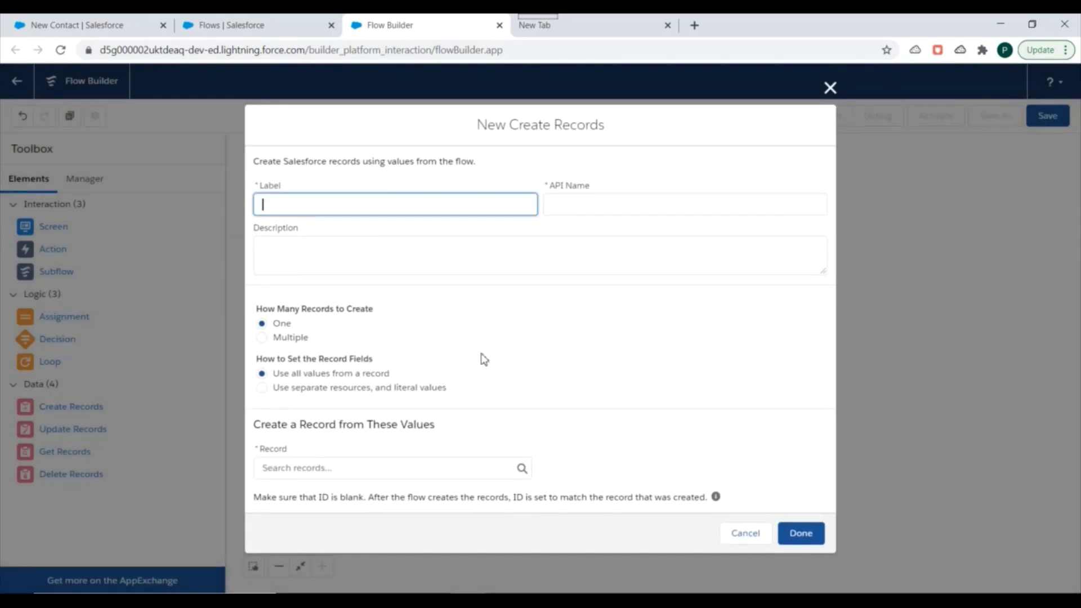
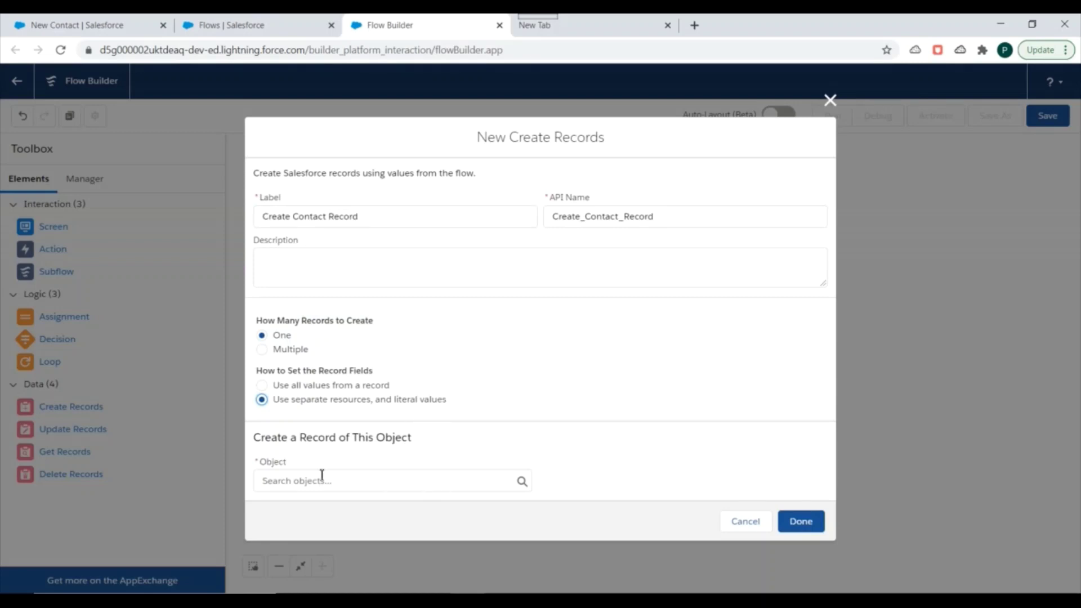
# Set the Create Records element to create a Contact record
pyautogui.click(338, 489)
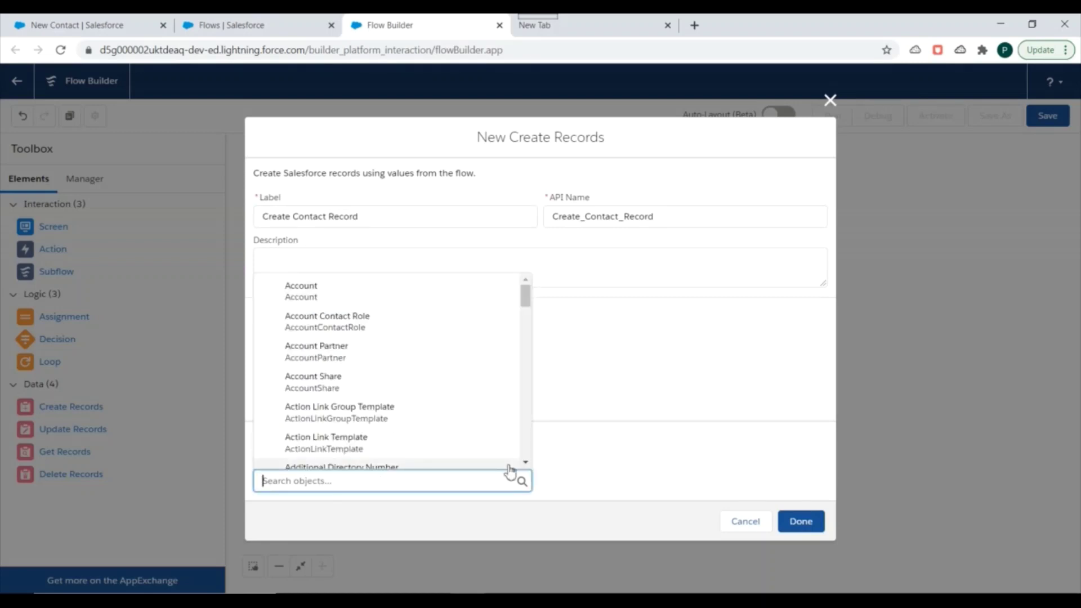
pyautogui.write('cont')
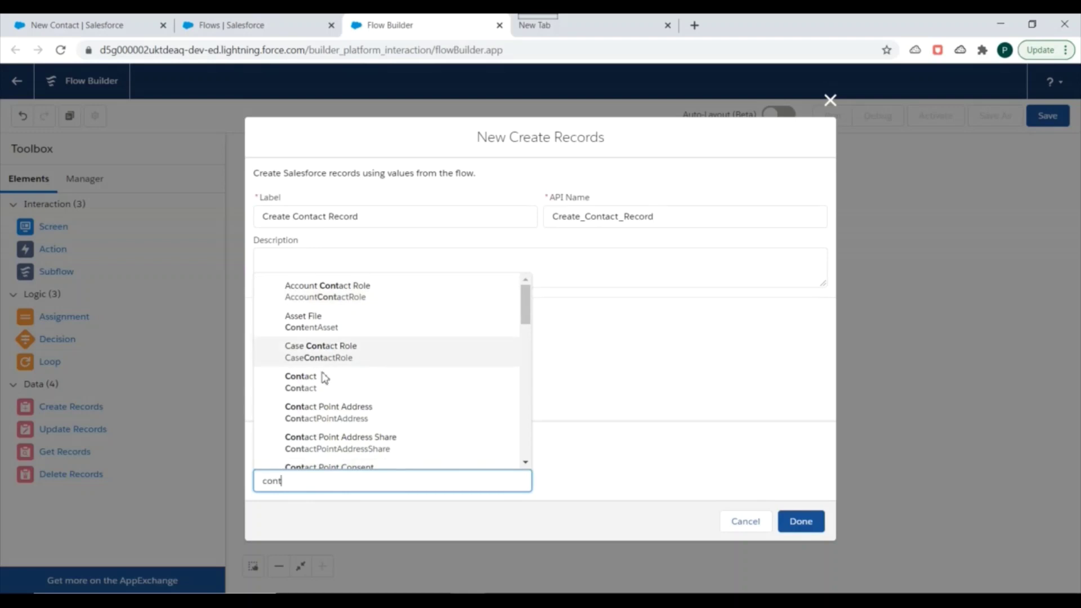
pyautogui.click(310, 383)
pyautogui.scroll(-1, 540, 304)
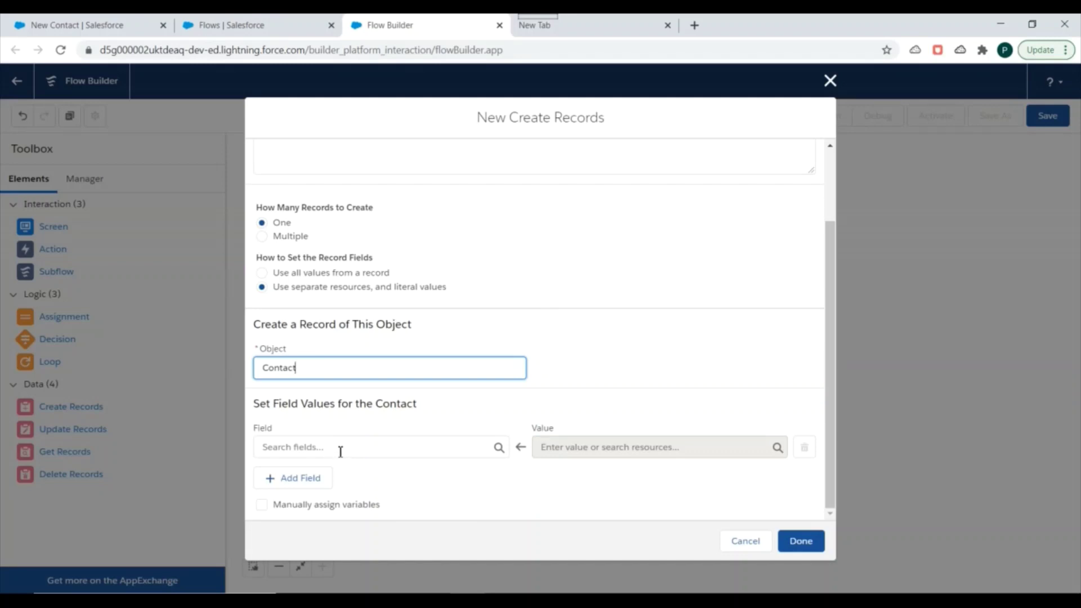
pyautogui.click(340, 450)
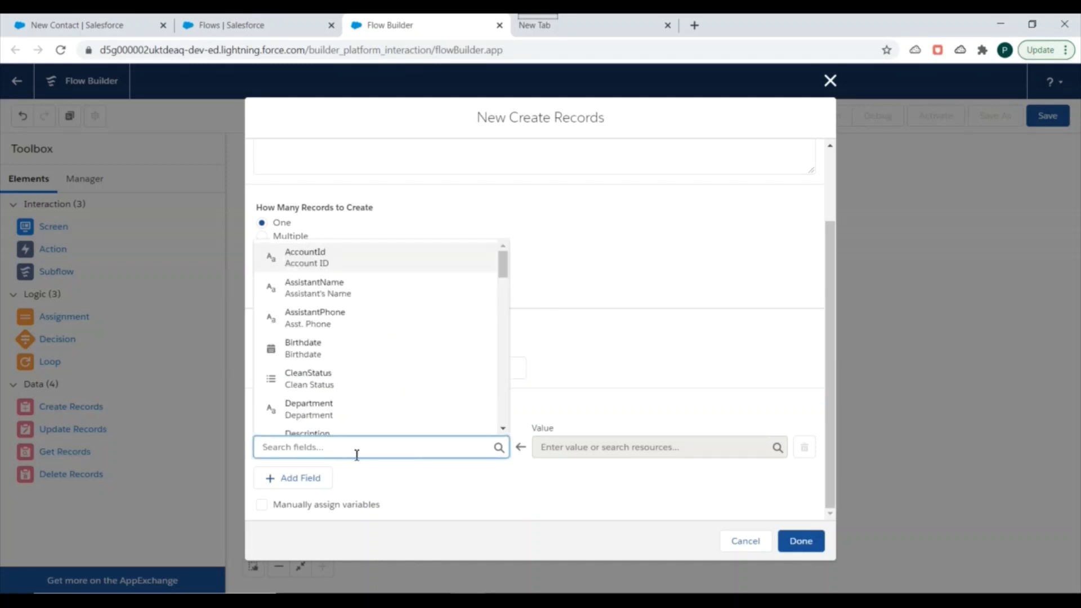
pyautogui.click(489, 482)
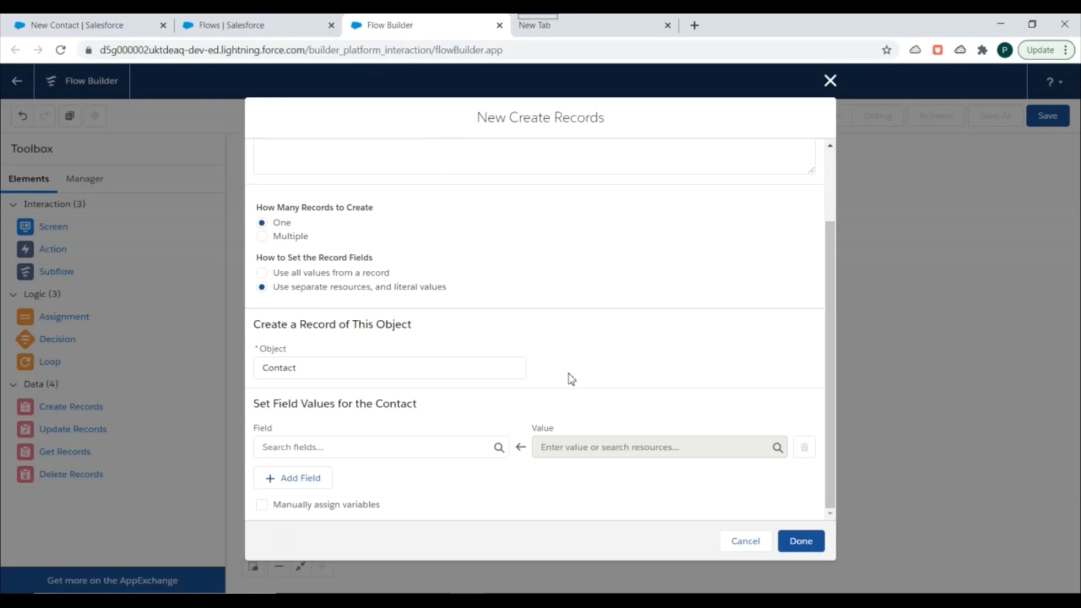
# Assign the Contact FirstName field from the First_Name screen input
pyautogui.click(342, 446)
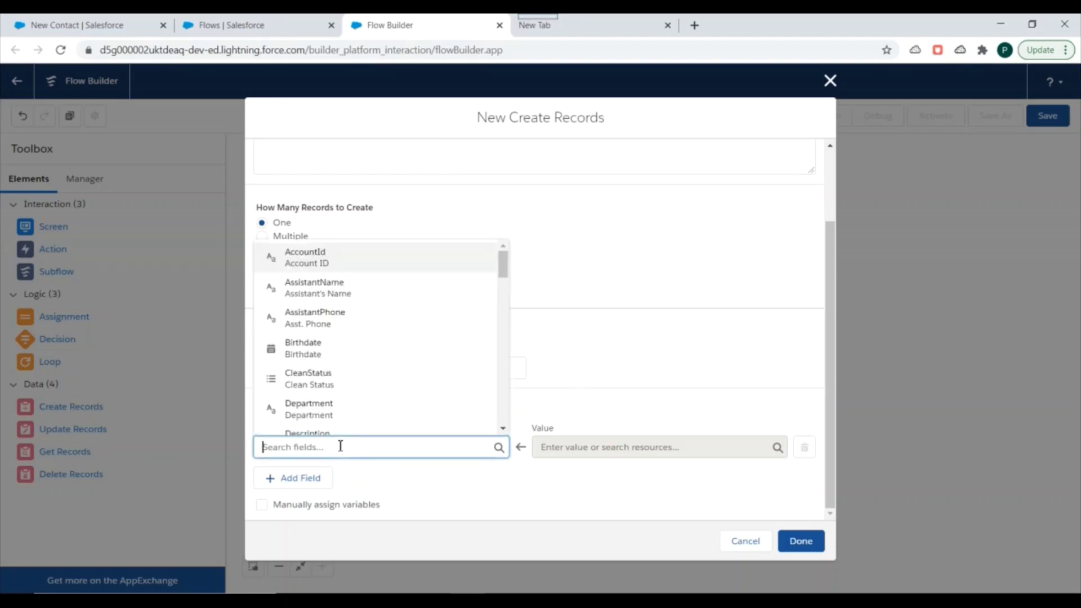
pyautogui.write('first')
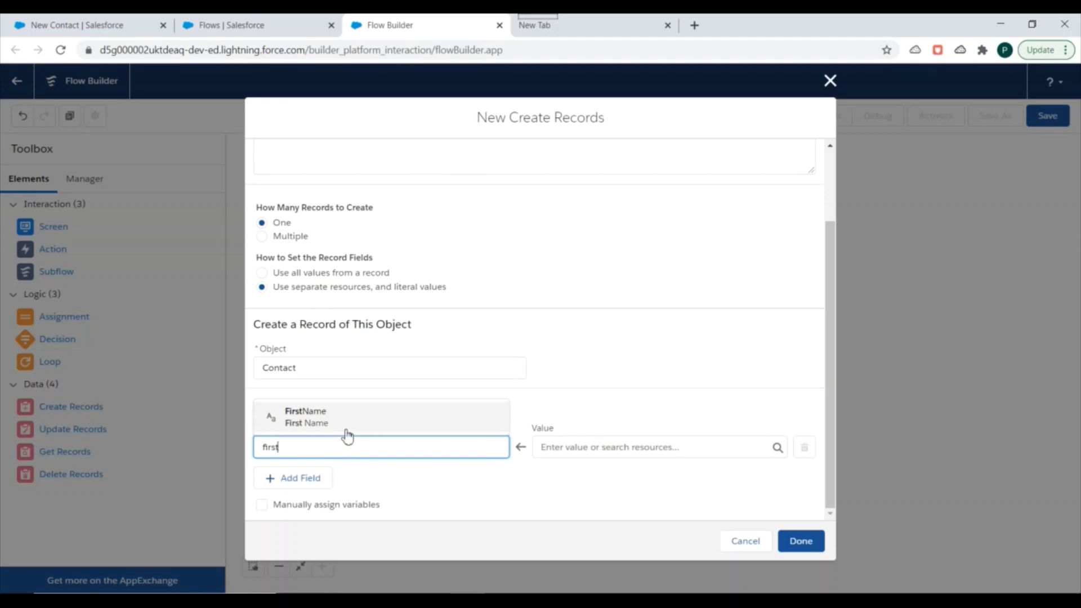
pyautogui.click(346, 427)
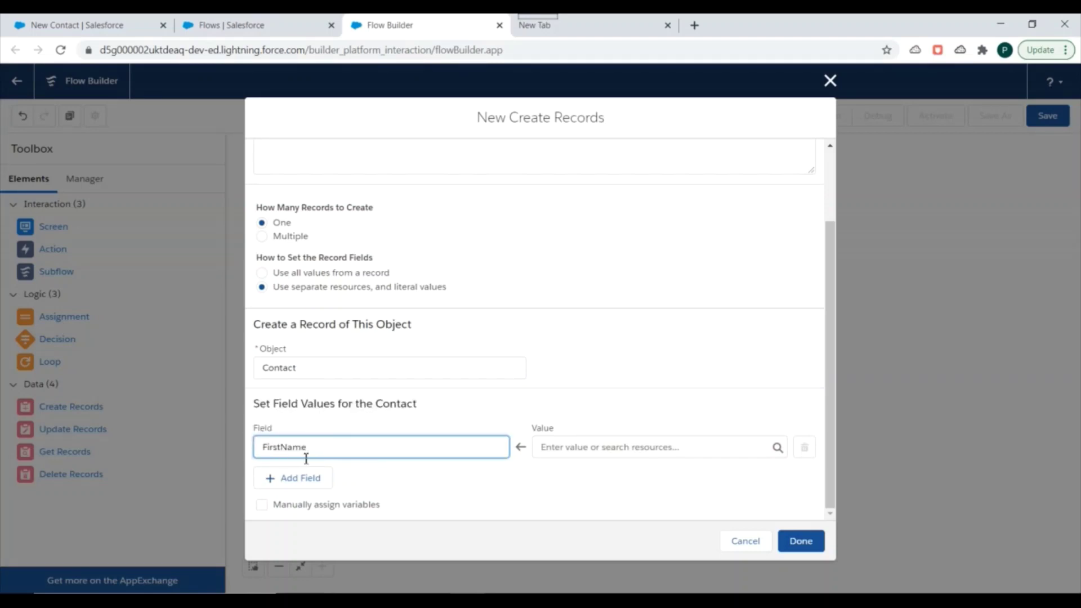
pyautogui.click(608, 446)
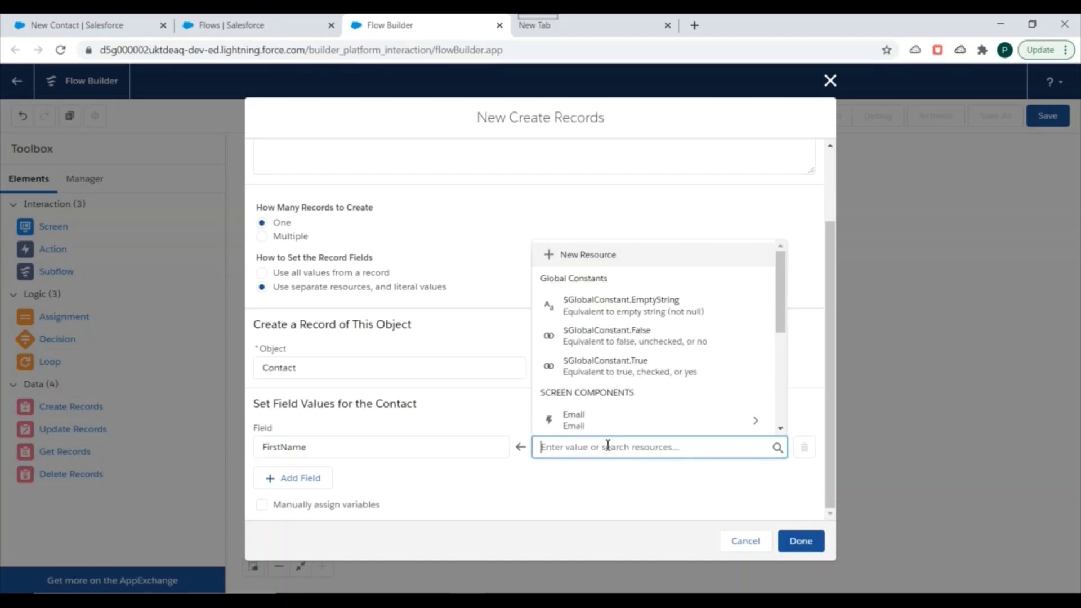
pyautogui.scroll(-5, 671, 308)
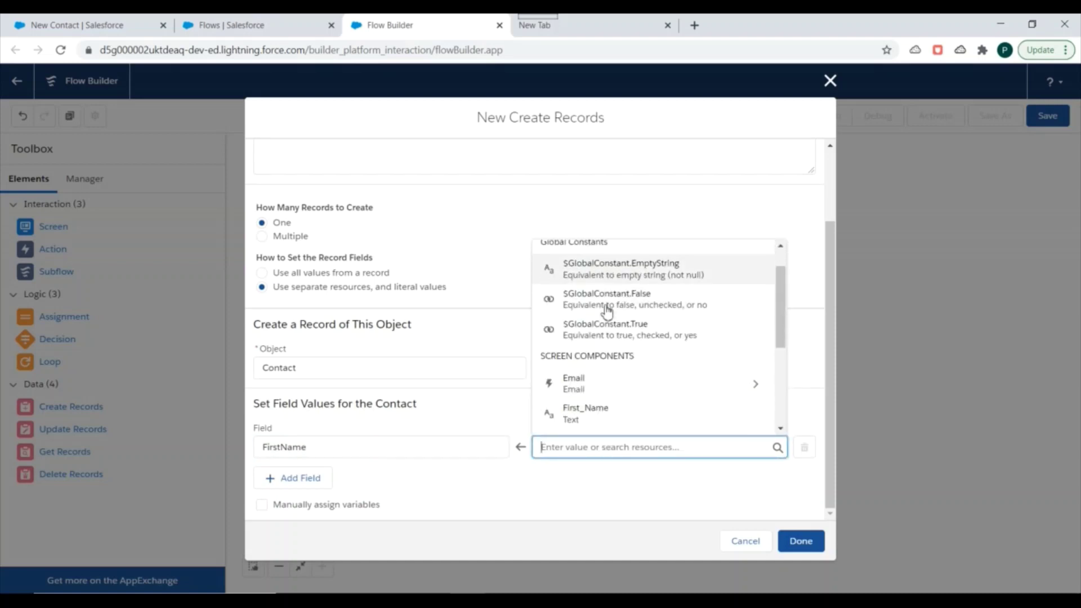
pyautogui.scroll(5, 619, 353)
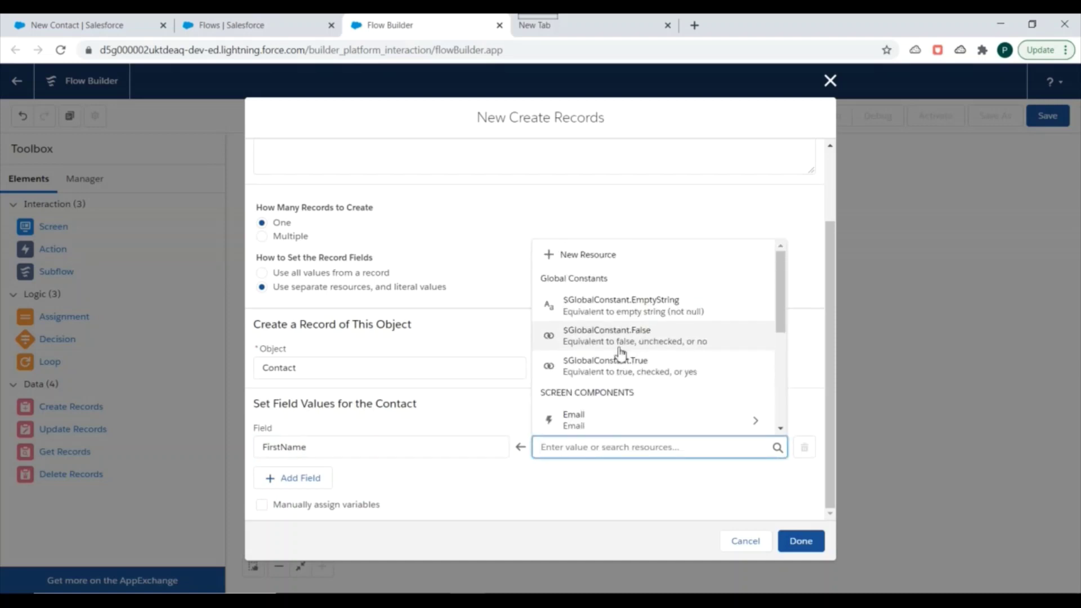
pyautogui.scroll(-2, 611, 350)
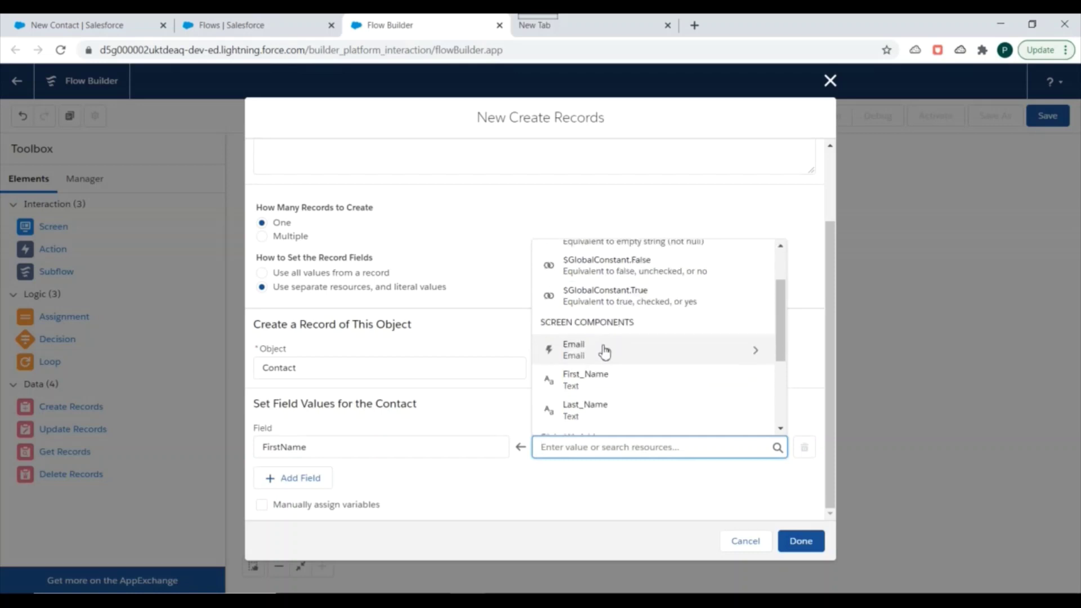
pyautogui.scroll(-2, 642, 333)
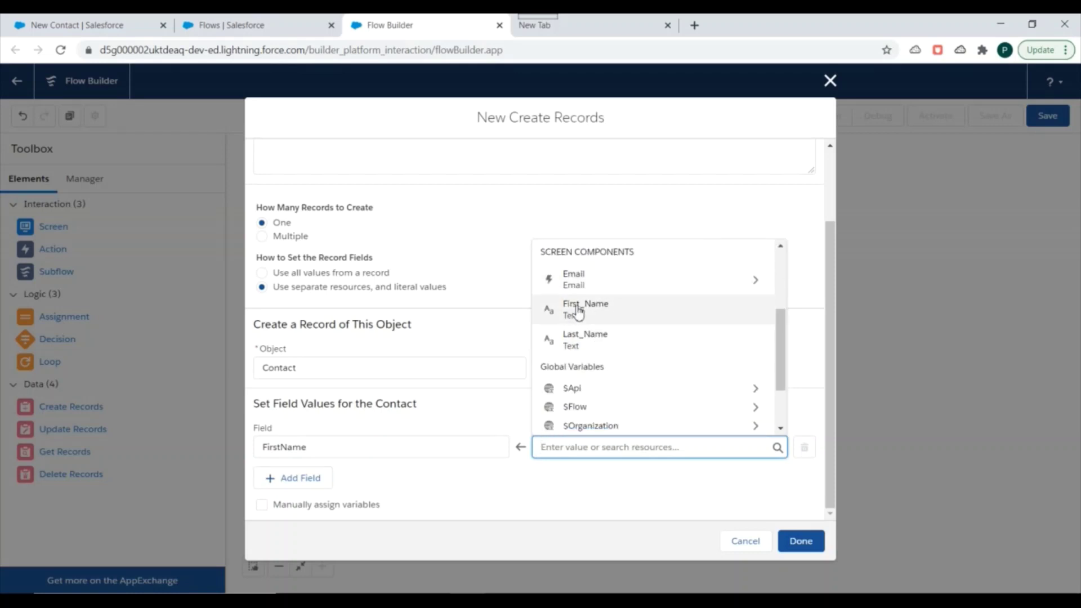
pyautogui.click(575, 315)
pyautogui.moveTo(609, 447); pyautogui.dragTo(536, 447)
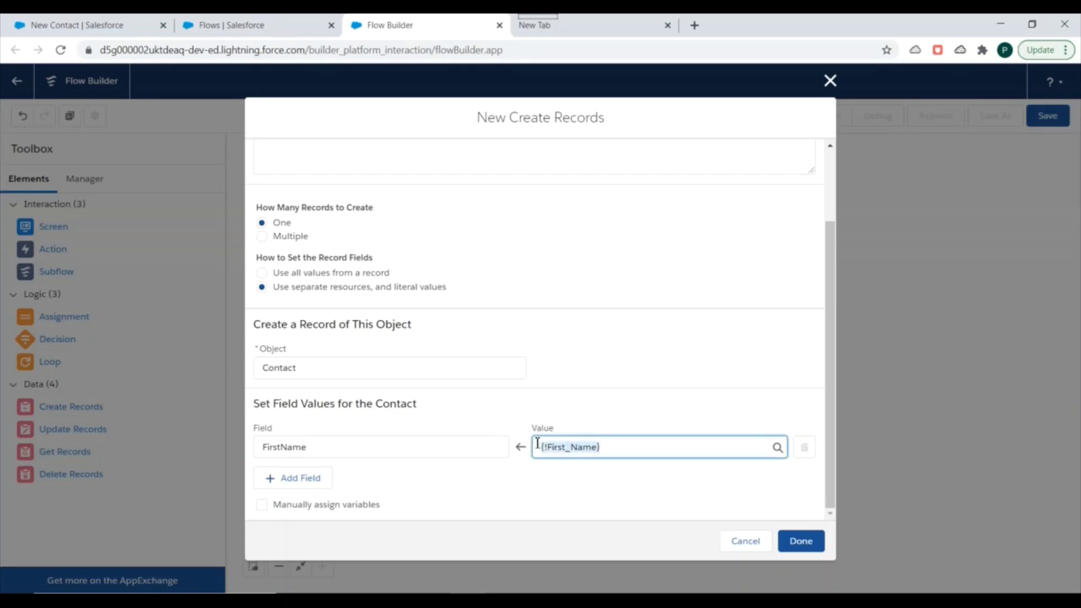
pyautogui.click(283, 444)
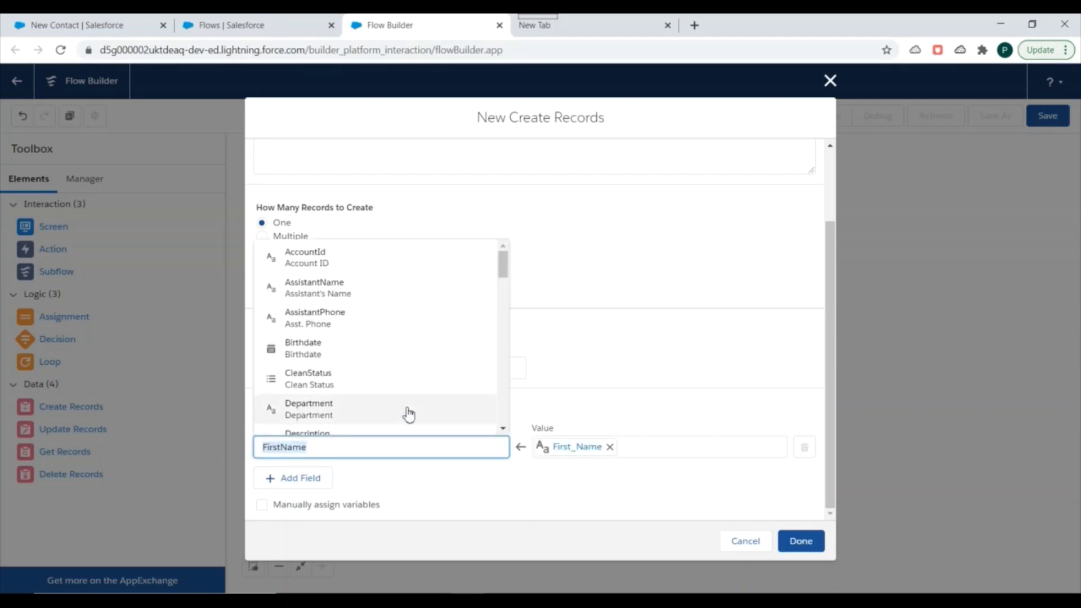
pyautogui.scroll(-2, 408, 411)
pyautogui.click(429, 480)
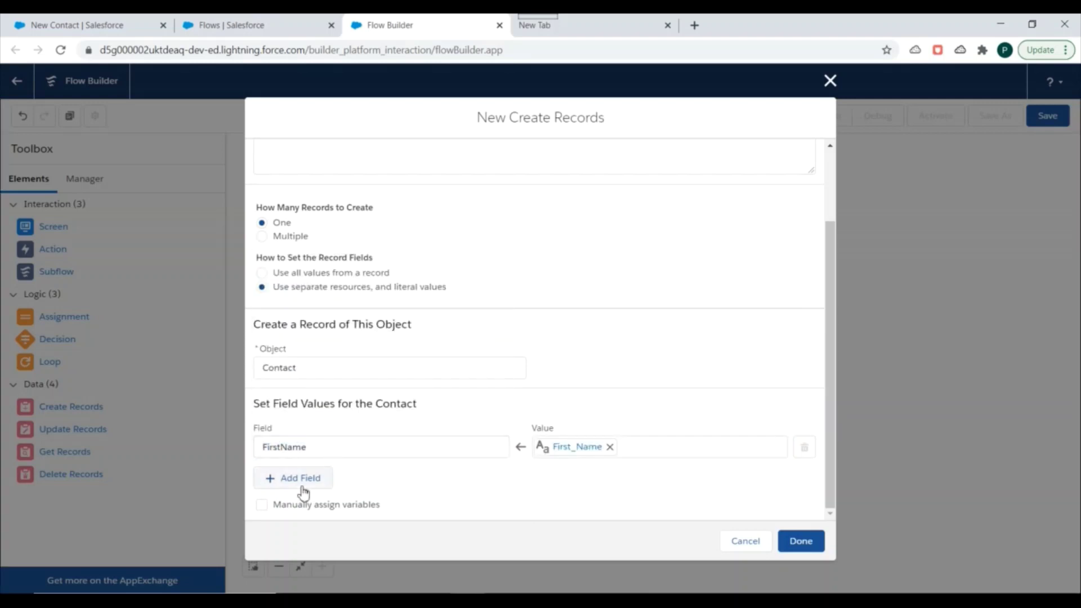
# Add a second row assigning LastName from the Last_Name screen input
pyautogui.click(297, 478)
pyautogui.click(360, 448)
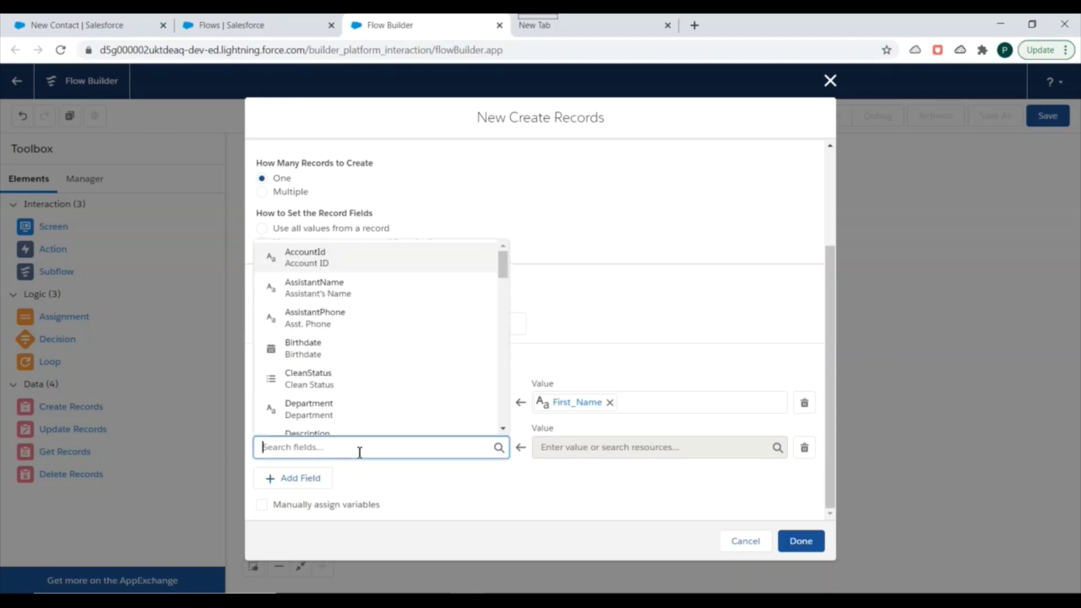
pyautogui.write('Last')
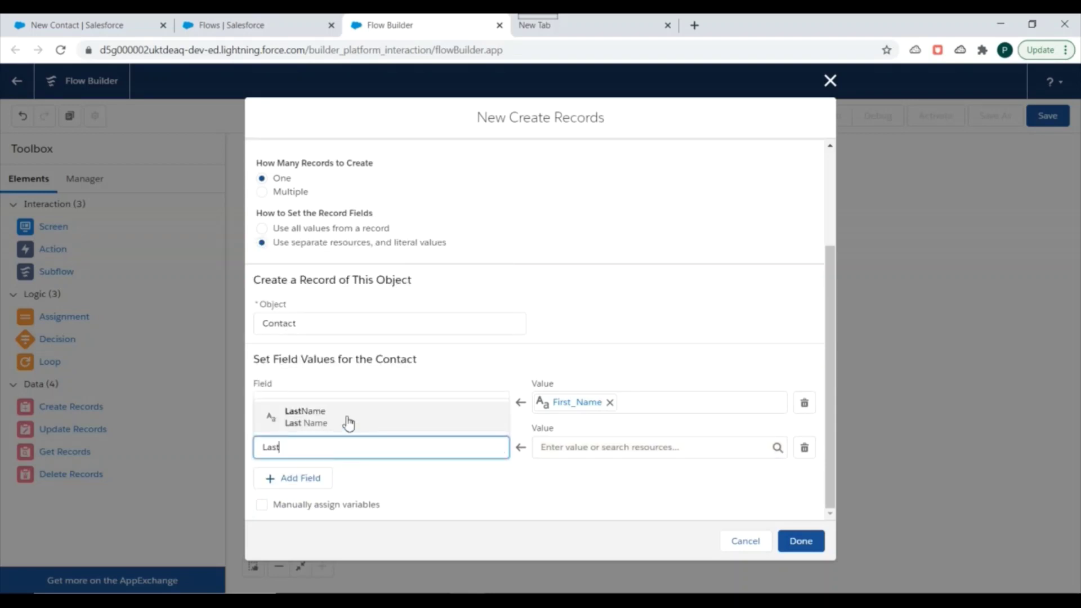
pyautogui.click(346, 420)
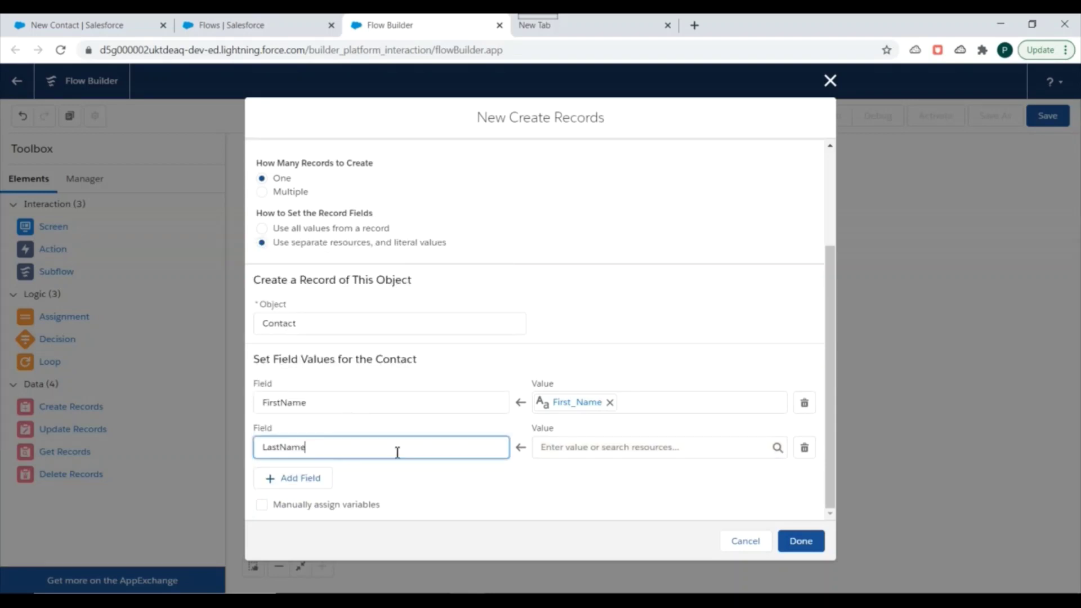
pyautogui.click(557, 453)
pyautogui.scroll(-3, 607, 360)
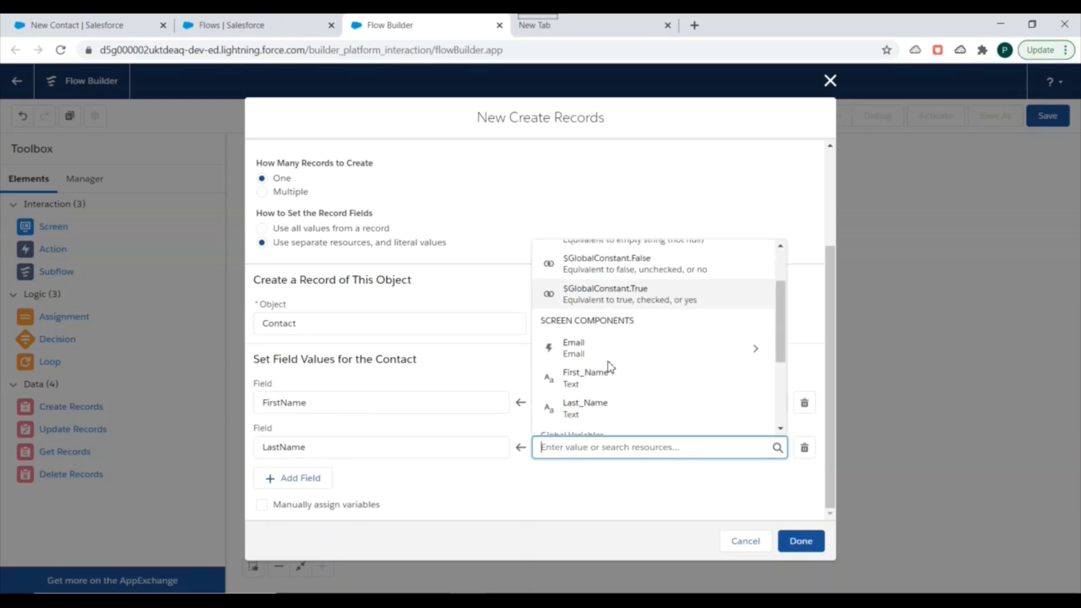
pyautogui.click(595, 339)
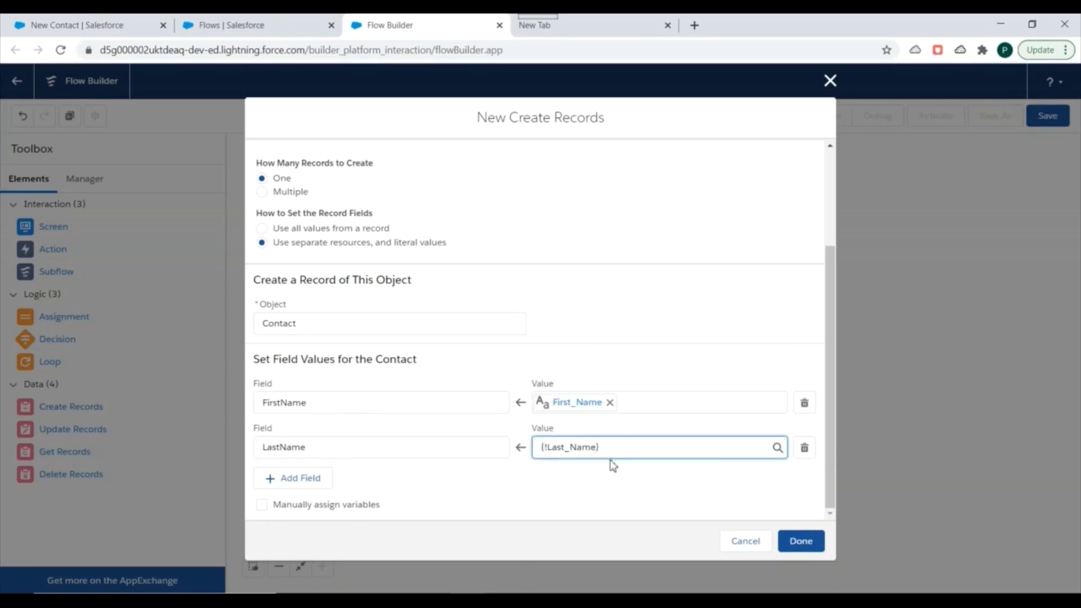
# Add a third row assigning the Contact Email field from the Email screen component
pyautogui.click(305, 478)
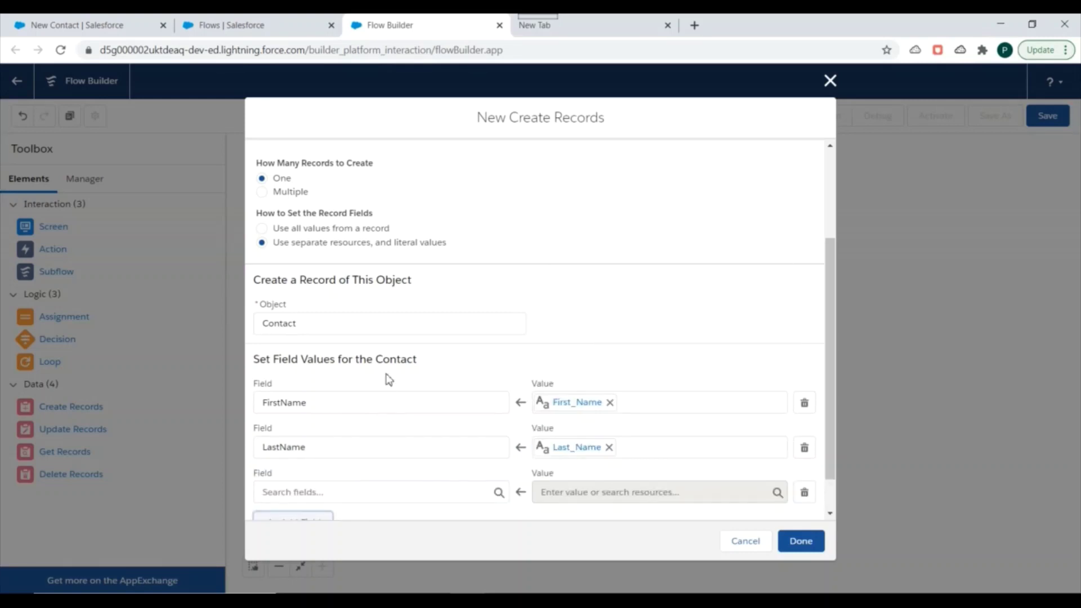
pyautogui.scroll(-1, 389, 379)
pyautogui.click(323, 445)
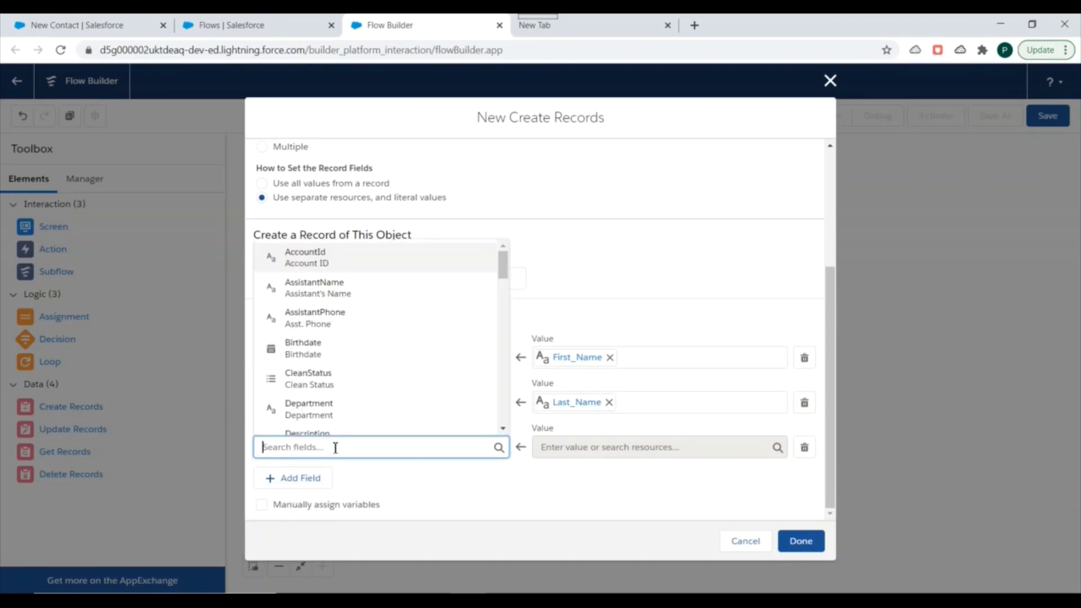
pyautogui.write('Email')
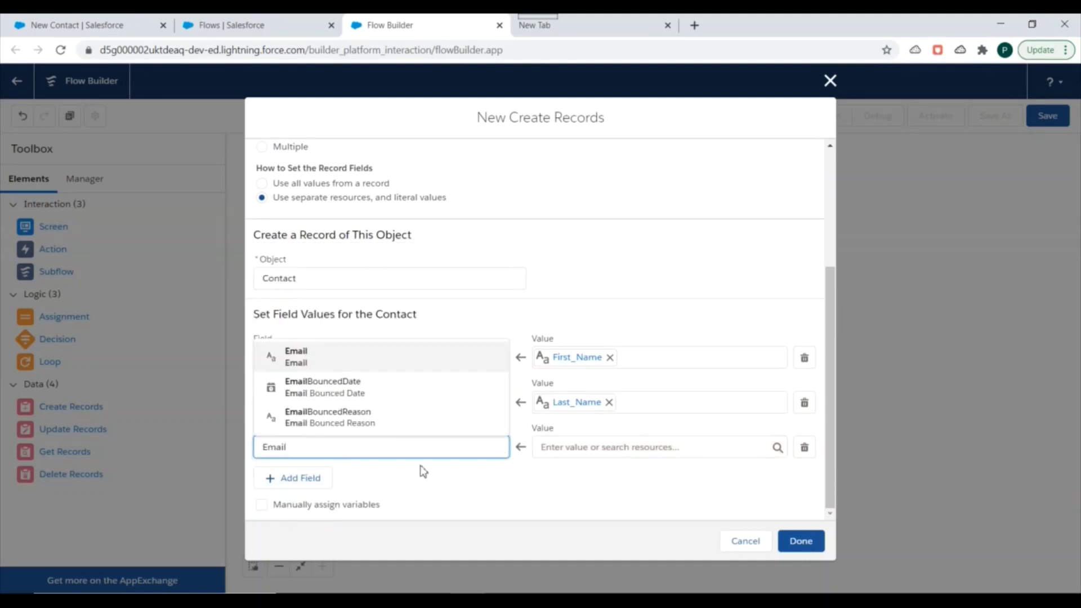
pyautogui.click(340, 360)
pyautogui.click(566, 454)
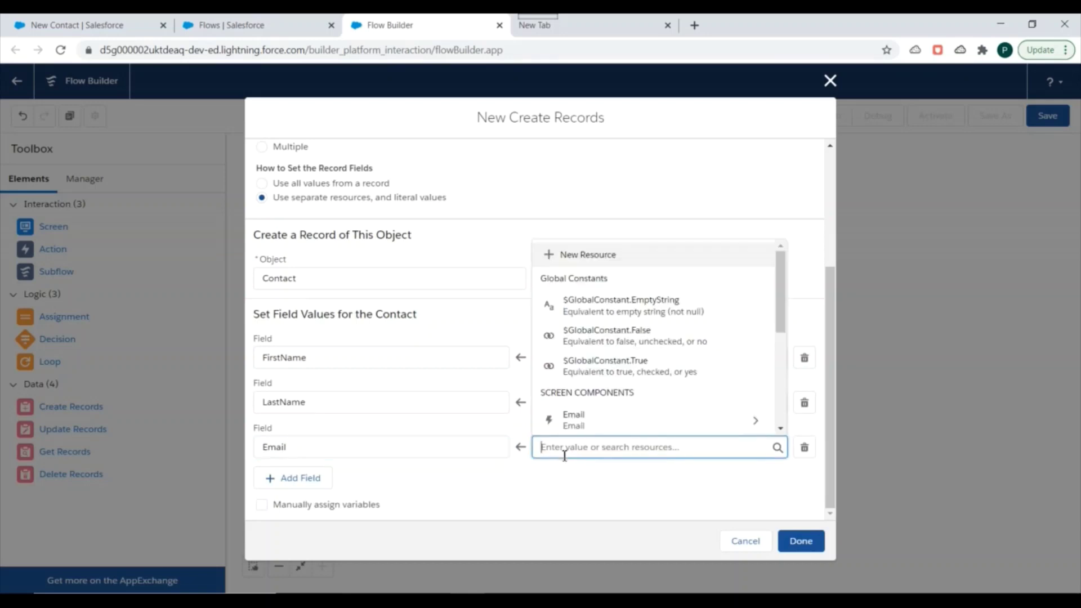
pyautogui.click(572, 424)
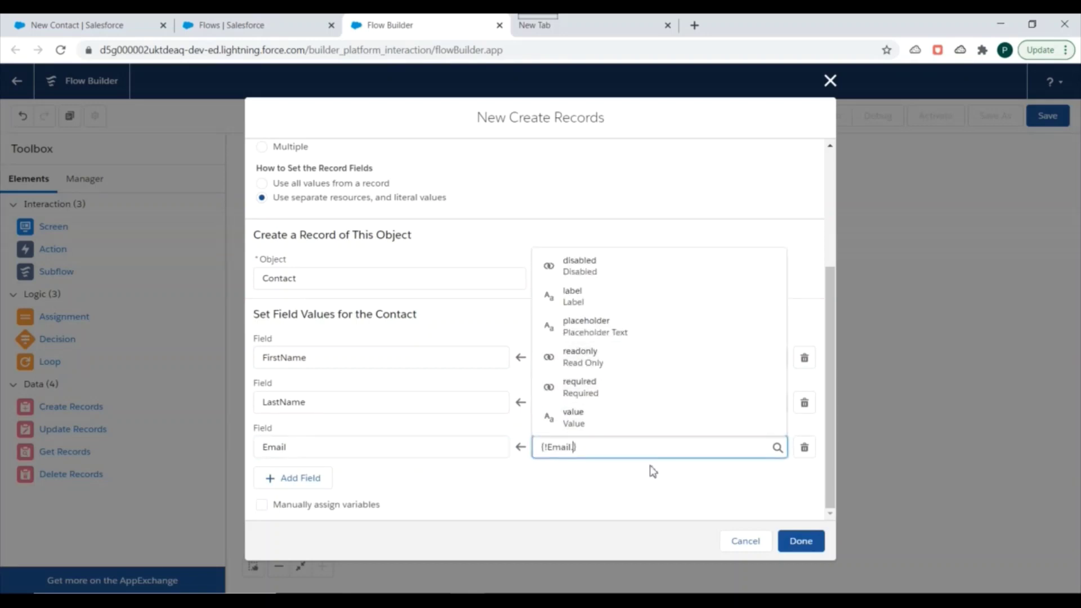
# Correct the Email value to {!Email.value} and place the element on the canvas
pyautogui.press('BackSpace')
pyautogui.click(606, 493)
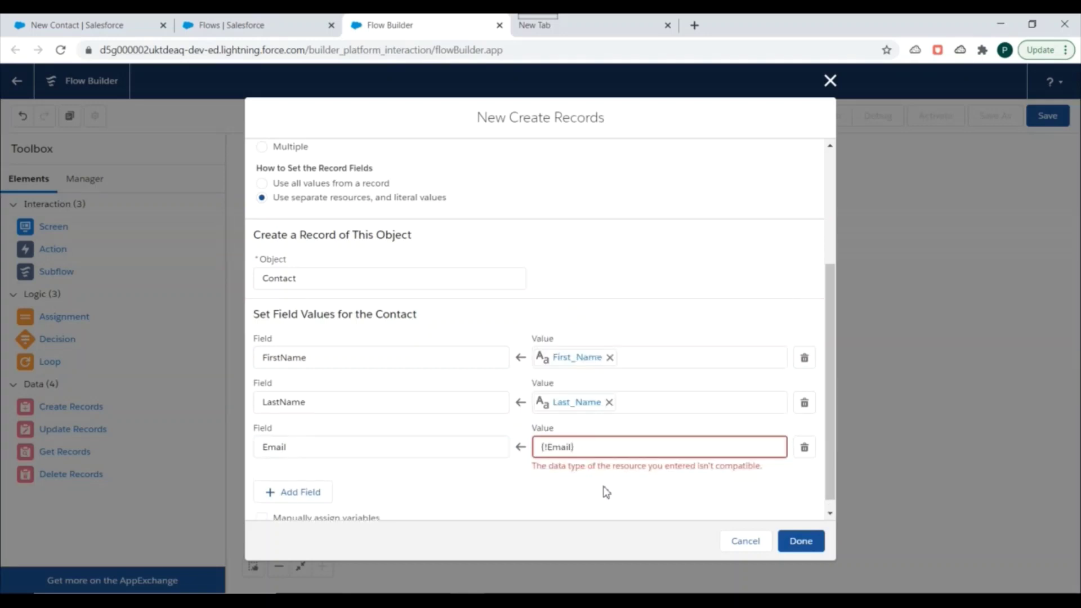
pyautogui.click(578, 453)
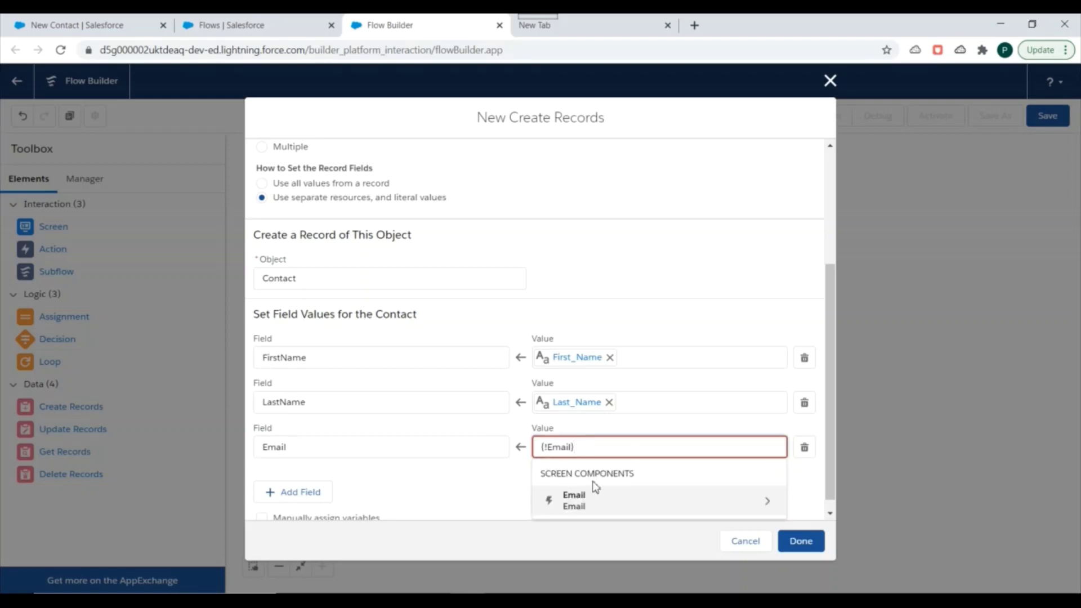
pyautogui.click(588, 503)
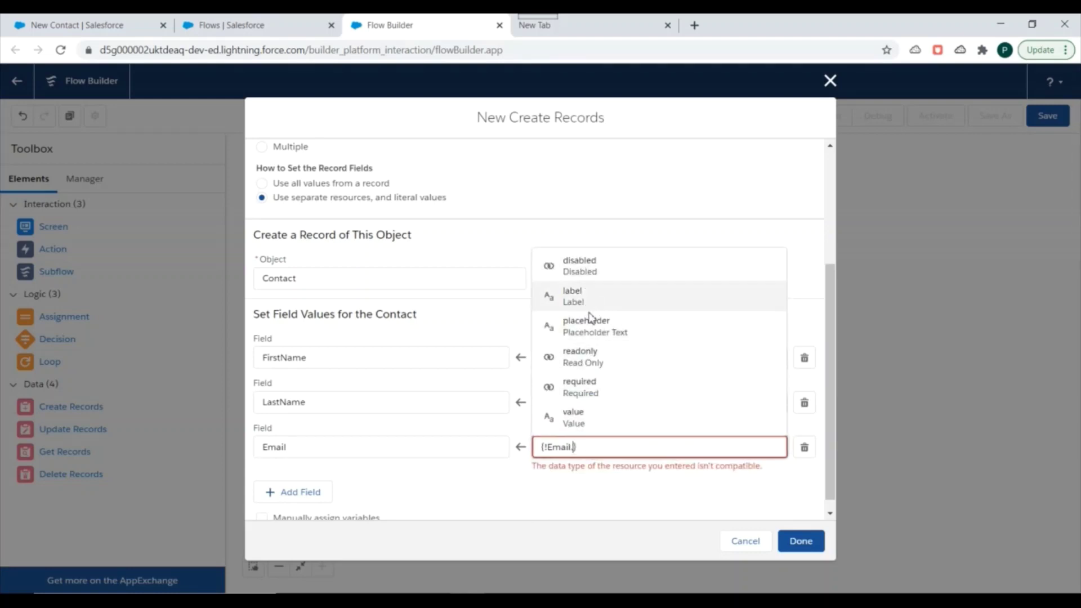
pyautogui.click(580, 418)
pyautogui.click(577, 494)
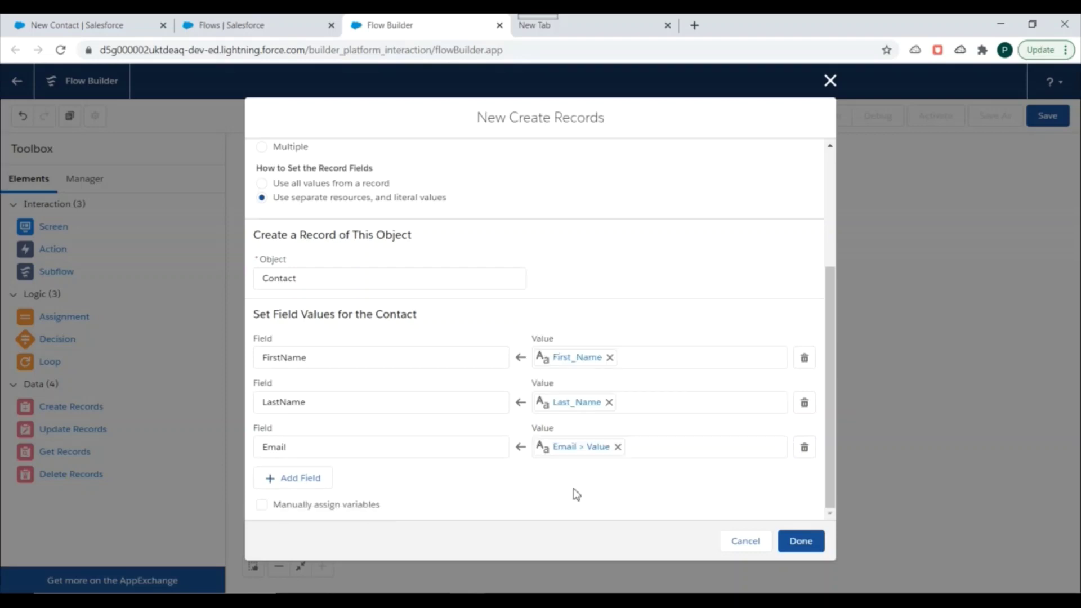
pyautogui.click(804, 542)
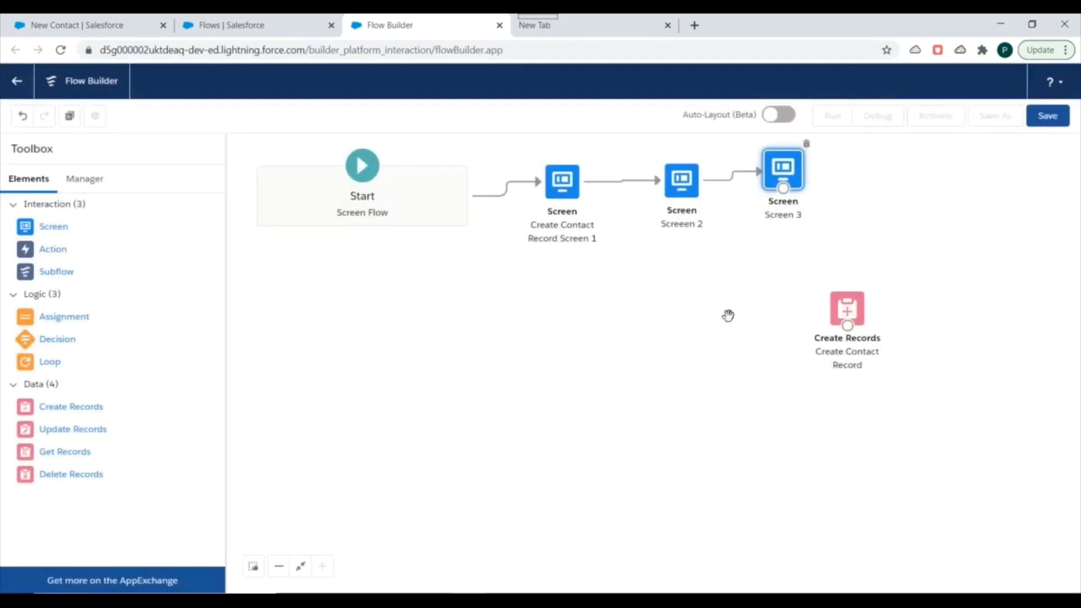
# Move Create Records beside Screen 3, connect Screen 3 to it, and open Save
pyautogui.moveTo(848, 308); pyautogui.dragTo(899, 183)
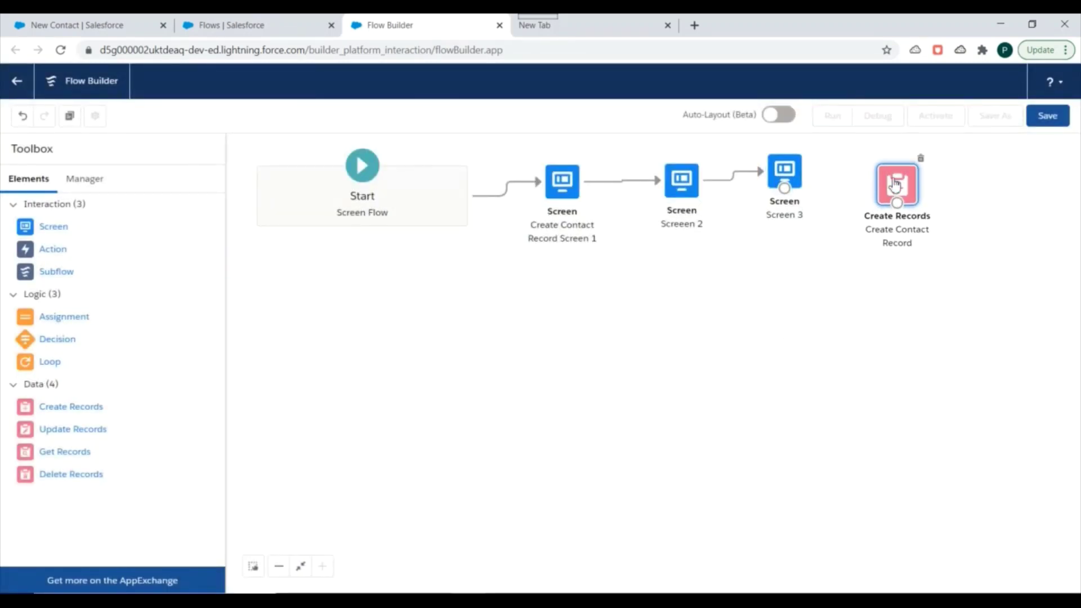
pyautogui.moveTo(787, 191); pyautogui.dragTo(876, 188)
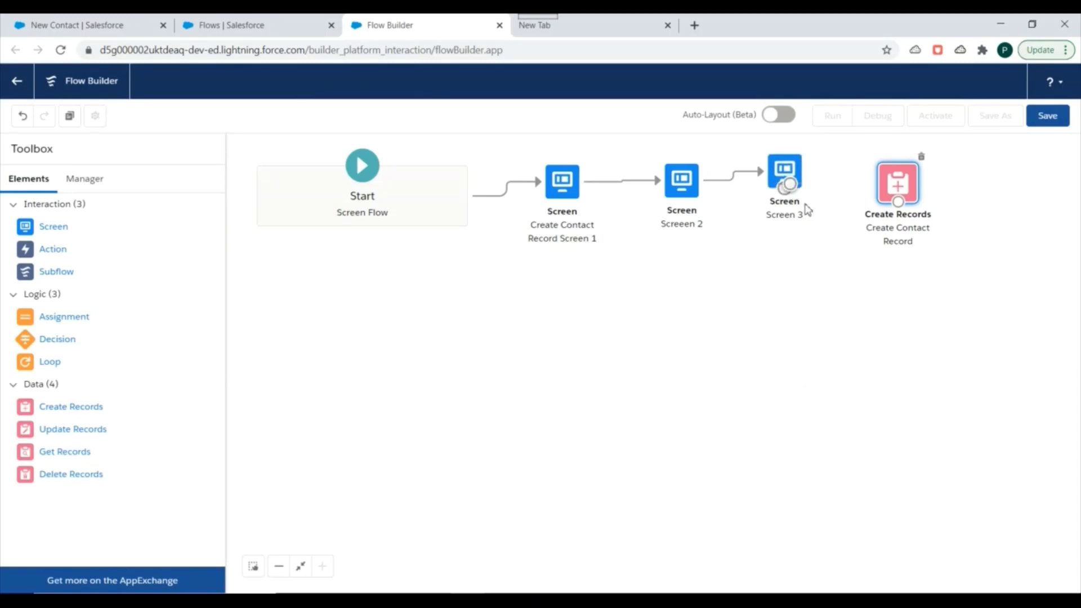
pyautogui.moveTo(784, 188); pyautogui.dragTo(887, 188)
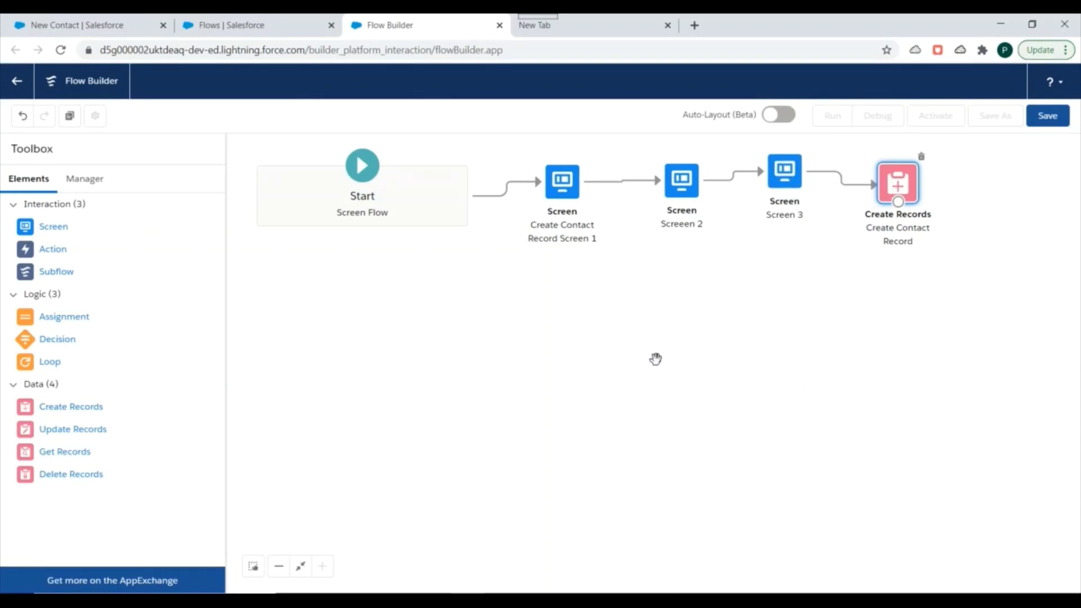
pyautogui.click(1051, 116)
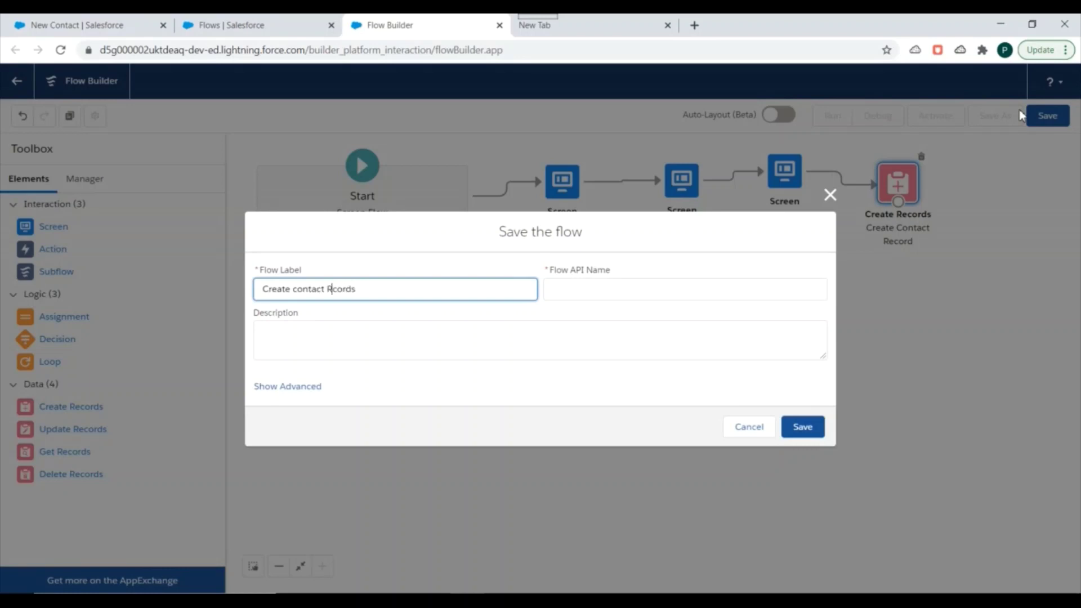
# Save the flow labelled 'Create Contact Records' with API name Create_Contact_Records
pyautogui.click(345, 280)
pyautogui.press('BackSpace')
pyautogui.write('C')
pyautogui.click(337, 324)
pyautogui.click(300, 386)
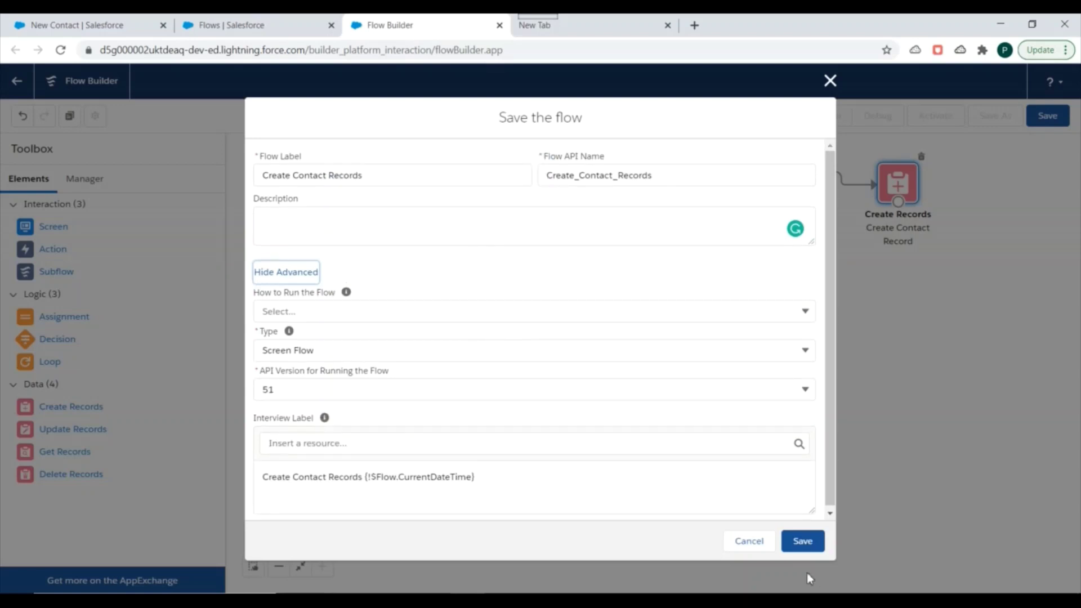
pyautogui.click(803, 540)
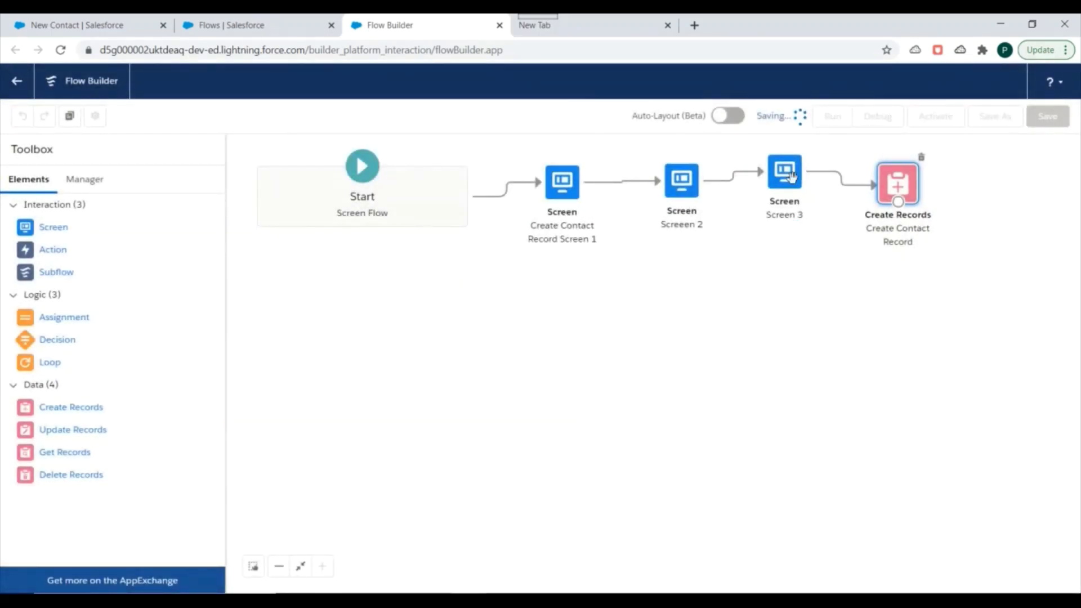
# Select the Screen 3 element on the saved Create Contact Records – V1 canvas
pyautogui.click(786, 173)
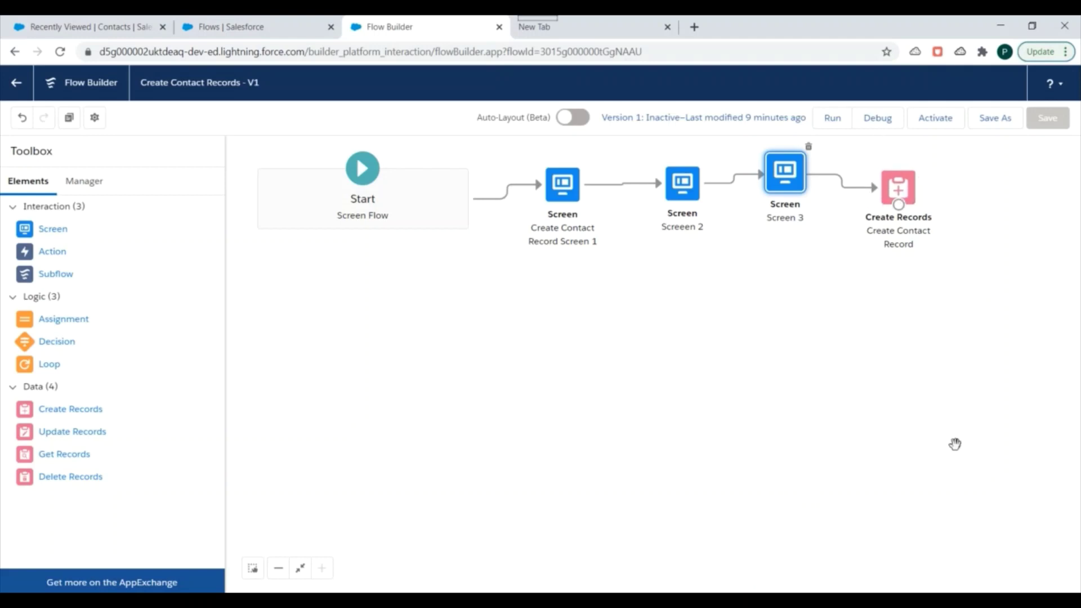
# Start a debug run of Create Contact Records in its new tab with default options
pyautogui.click(877, 121)
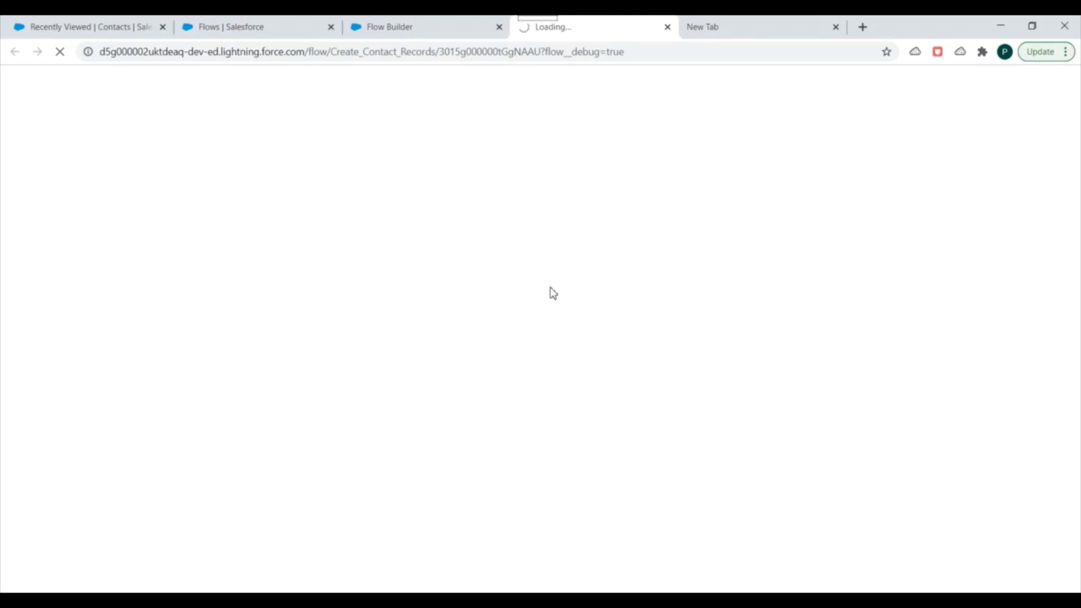
pyautogui.click(410, 23)
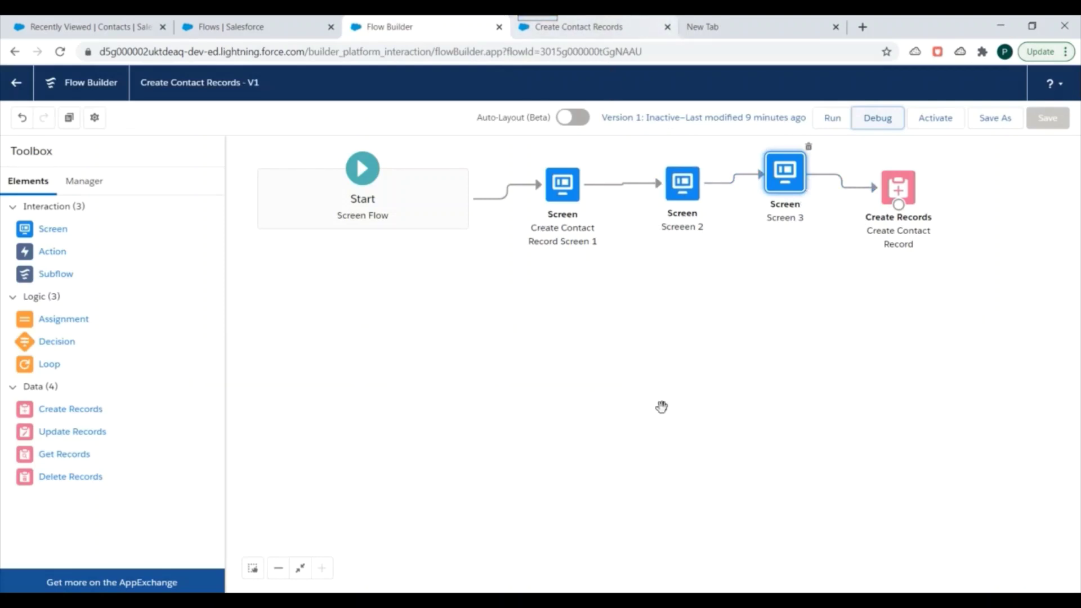
pyautogui.click(616, 23)
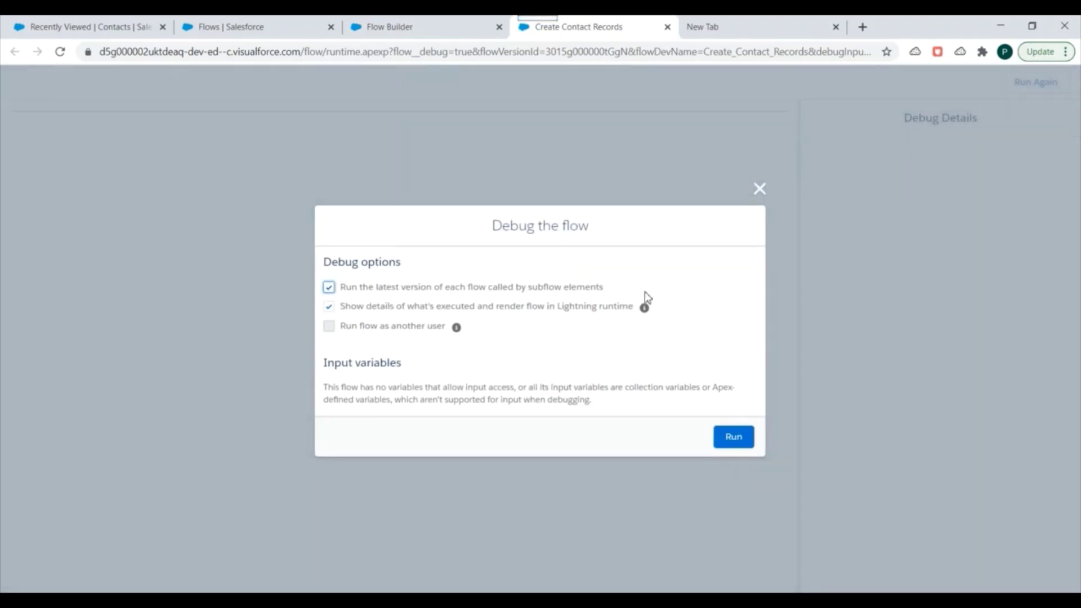
pyautogui.click(735, 439)
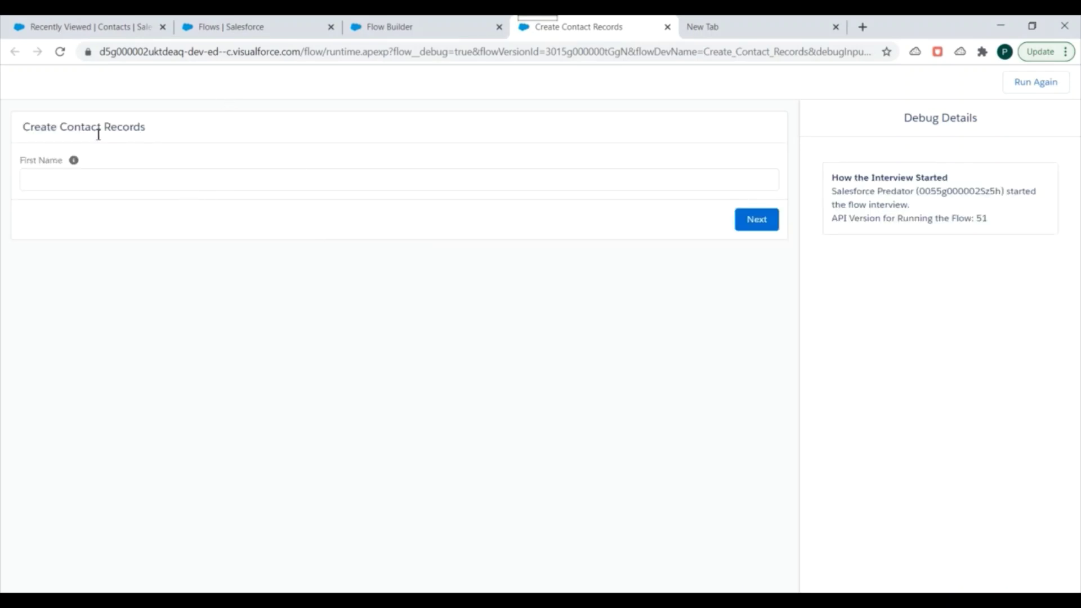
# Advance past the First Name screen and inspect the captured values in the debug details
pyautogui.moveTo(75, 162)
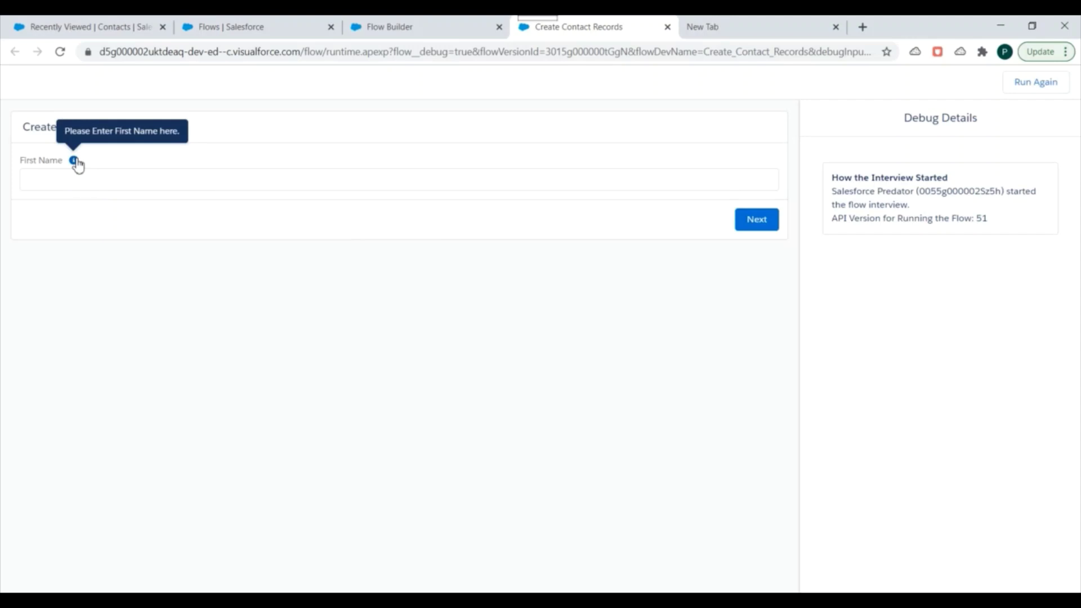
pyautogui.click(106, 180)
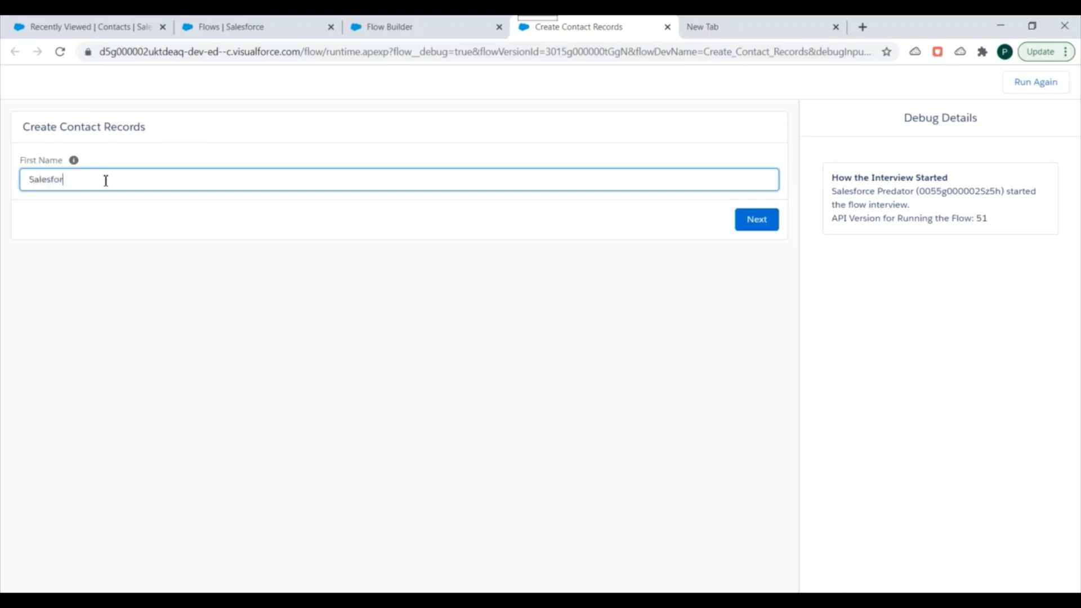
pyautogui.click(745, 227)
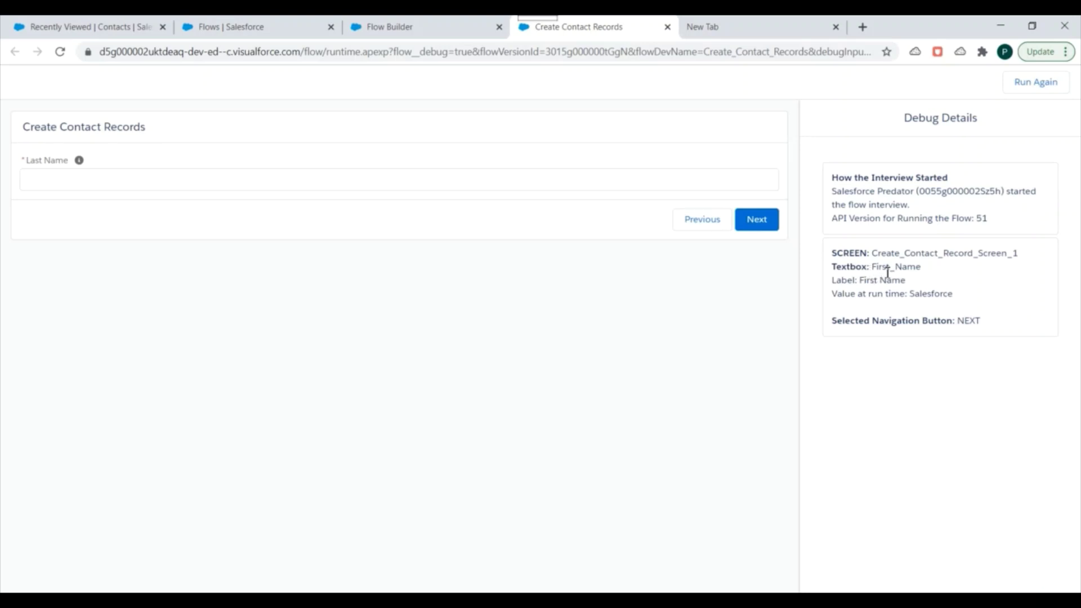
pyautogui.moveTo(883, 266); pyautogui.dragTo(927, 280)
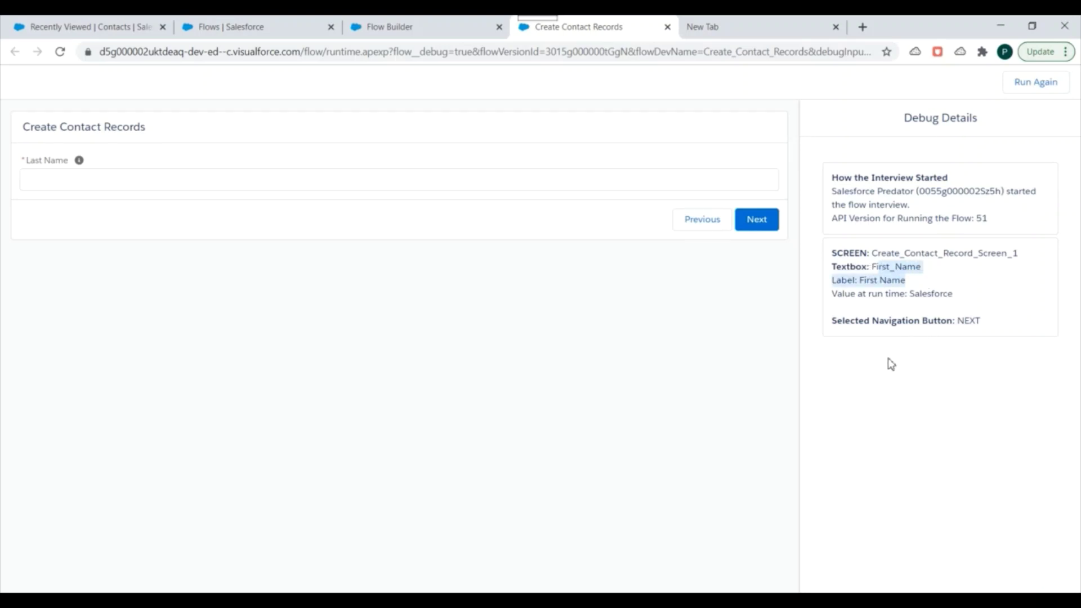
pyautogui.click(915, 293)
pyautogui.doubleClick(915, 294)
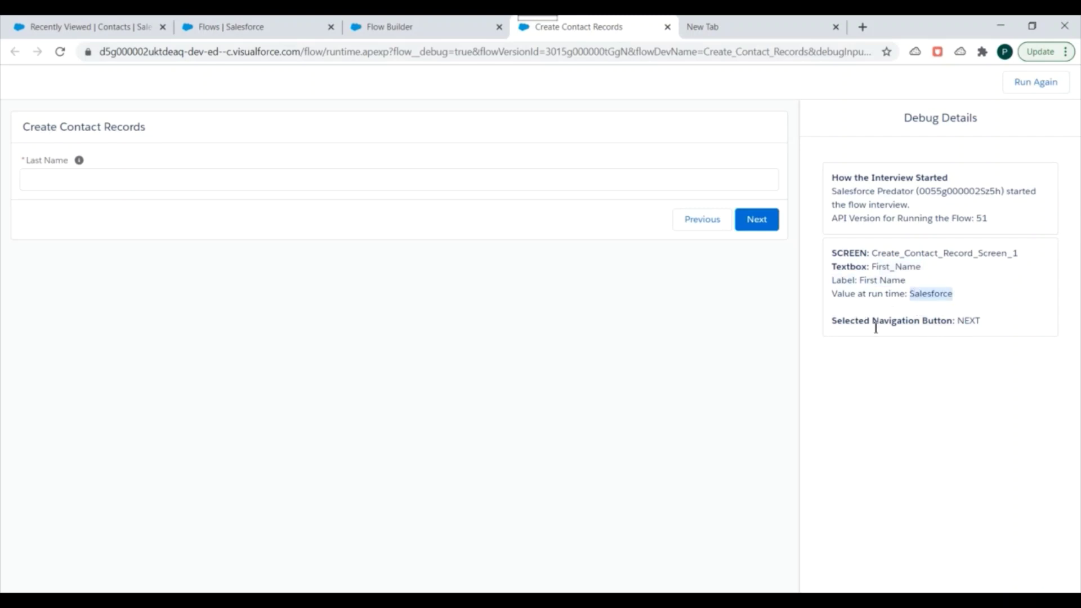
pyautogui.moveTo(876, 319); pyautogui.dragTo(946, 319)
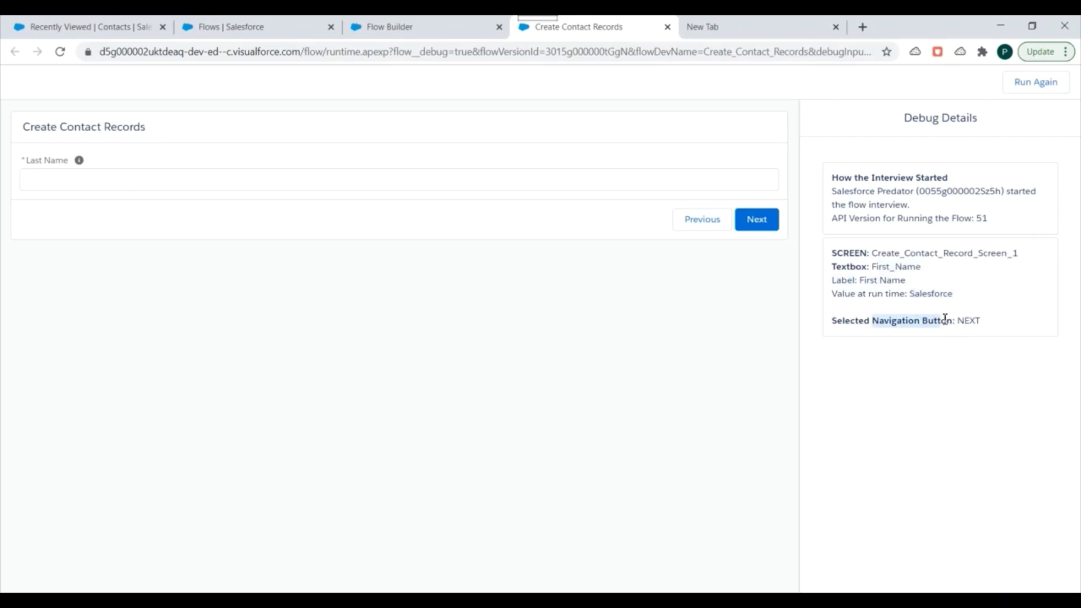
pyautogui.doubleClick(971, 322)
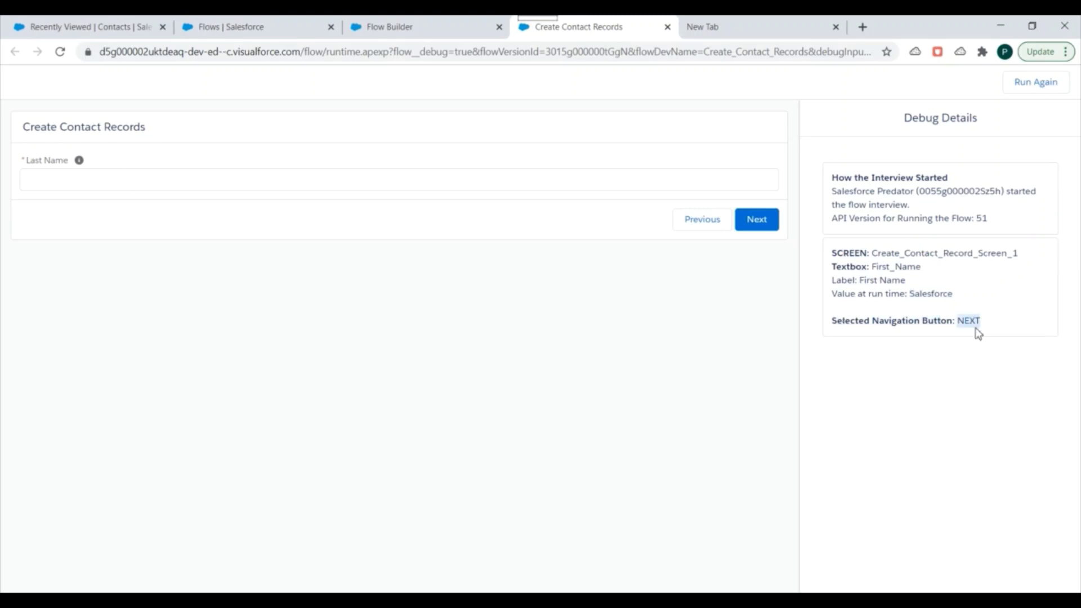
# Enter Predator as the last name after the required-field error and continue
pyautogui.click(74, 176)
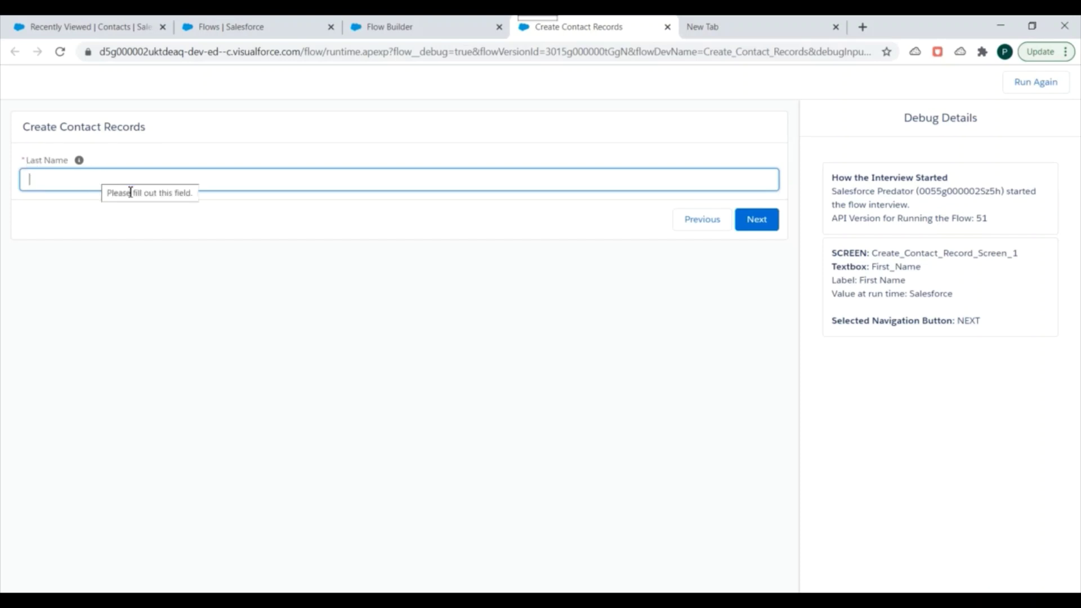
pyautogui.click(749, 220)
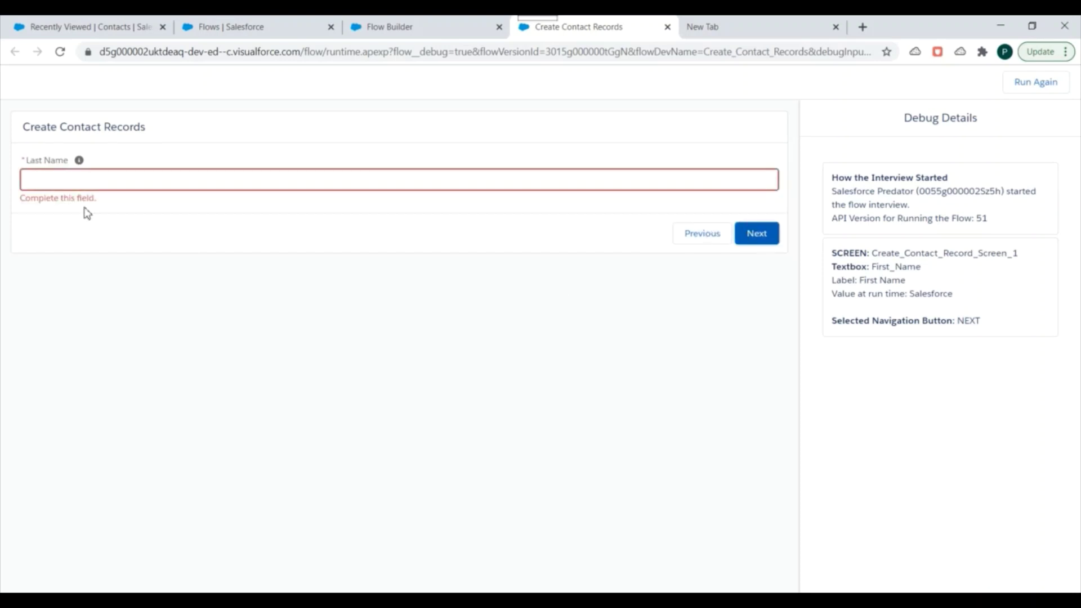
pyautogui.click(49, 182)
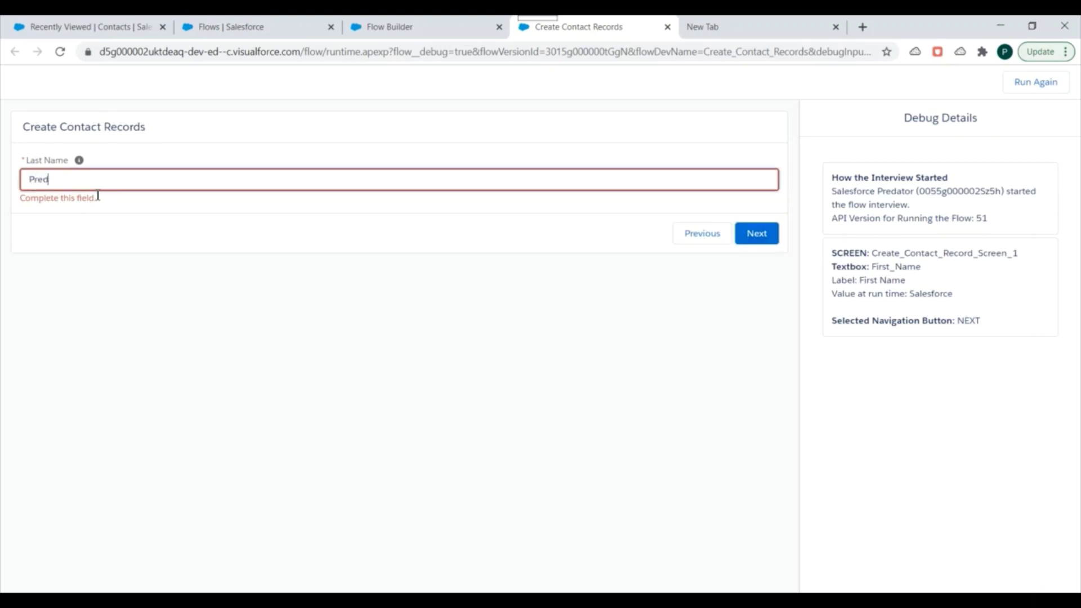
pyautogui.click(765, 235)
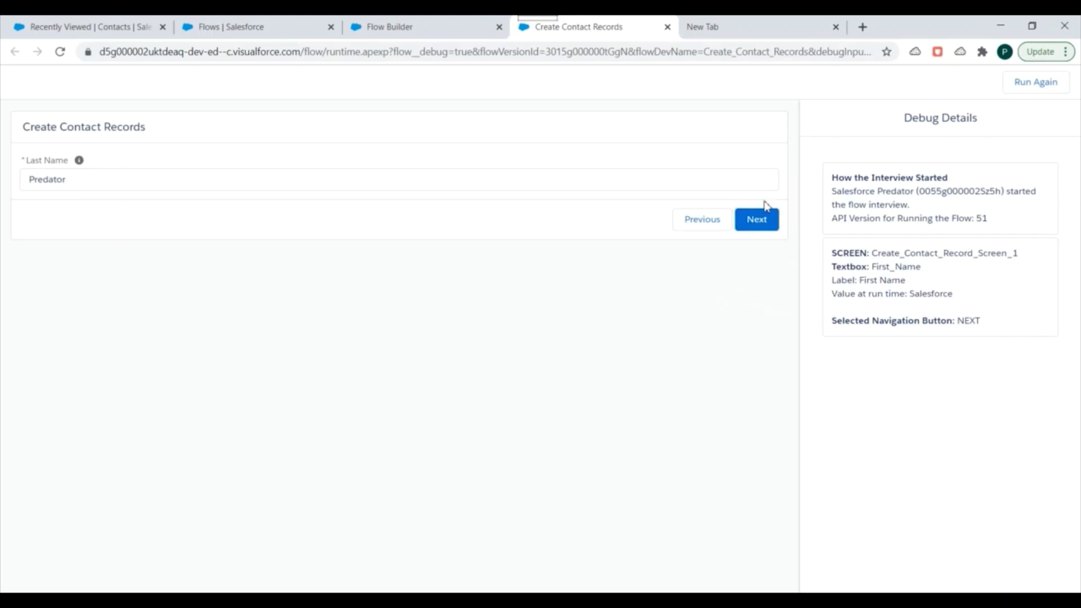
# Enter the contact's e-mail address on the Email screen and finish the debug run
pyautogui.click(760, 222)
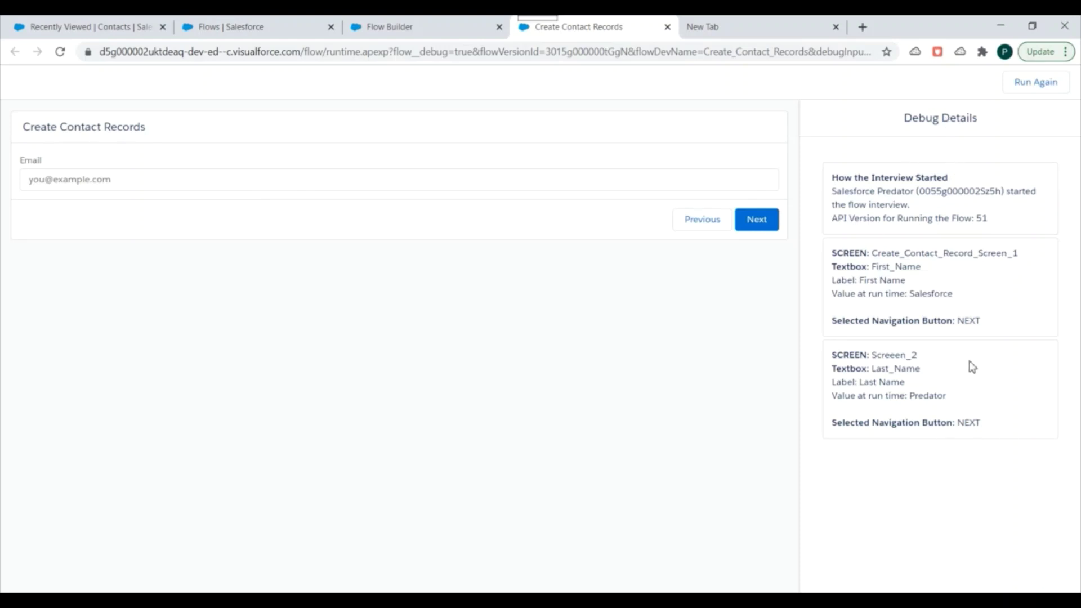
pyautogui.click(98, 180)
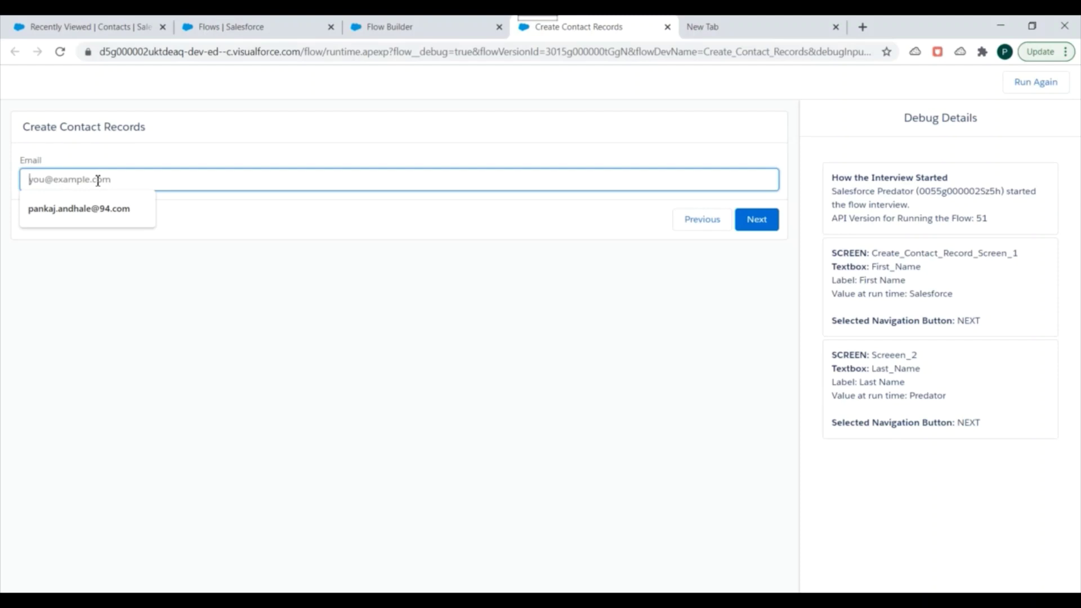
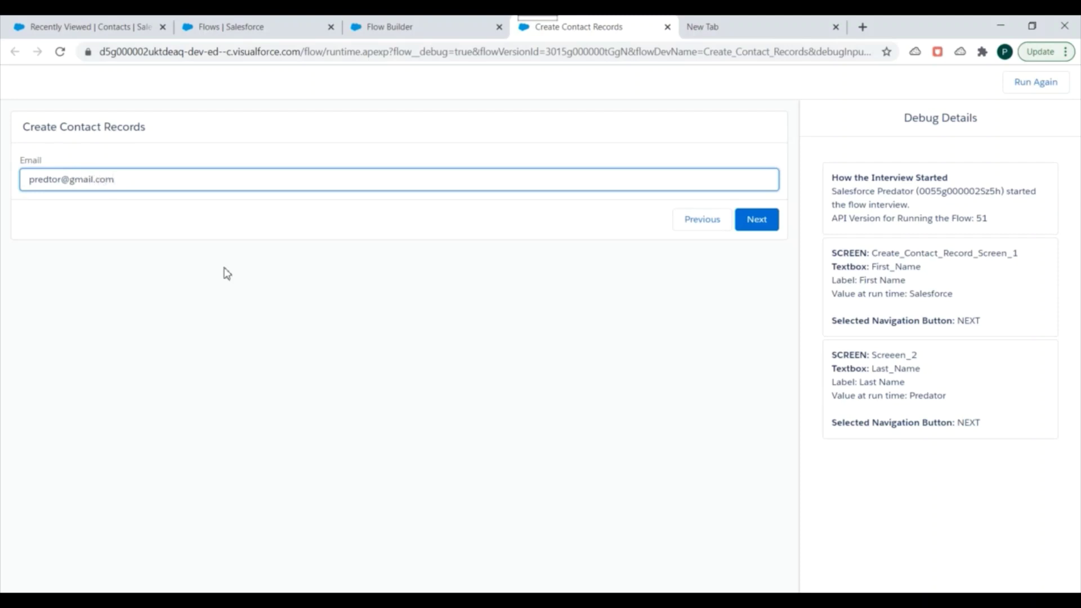
pyautogui.click(419, 309)
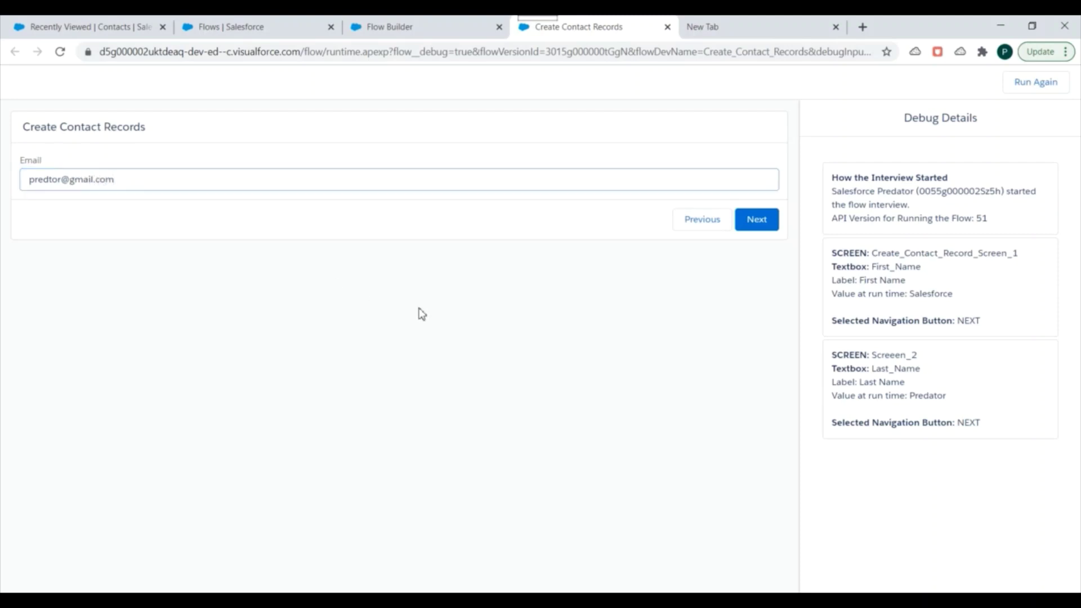
pyautogui.click(769, 223)
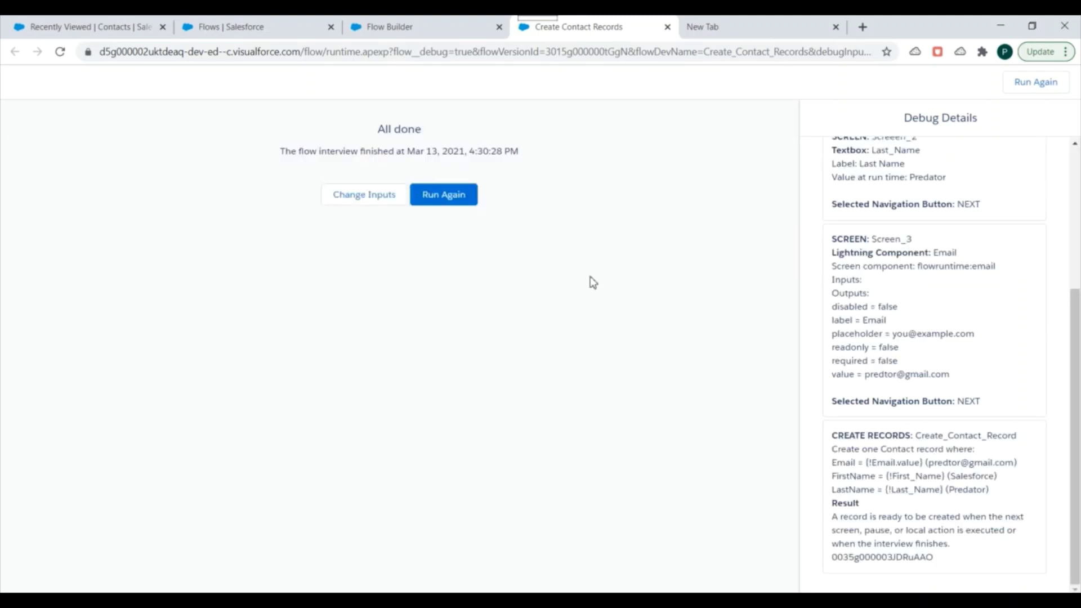
pyautogui.moveTo(379, 130); pyautogui.dragTo(461, 140)
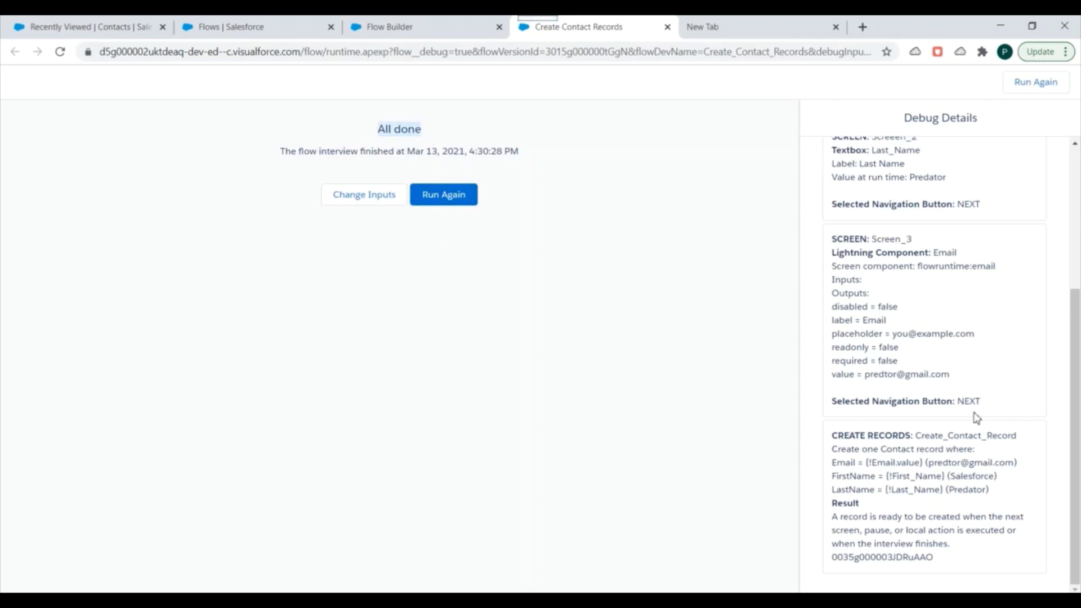
pyautogui.scroll(4, 952, 428)
pyautogui.scroll(-4, 907, 310)
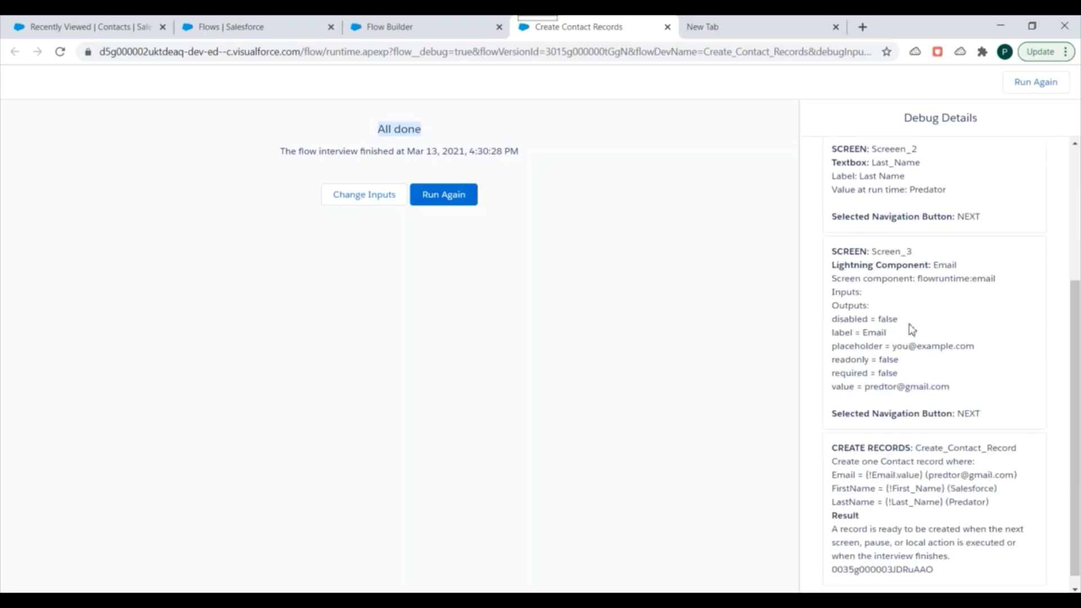
pyautogui.scroll(4, 935, 366)
pyautogui.scroll(-3, 952, 325)
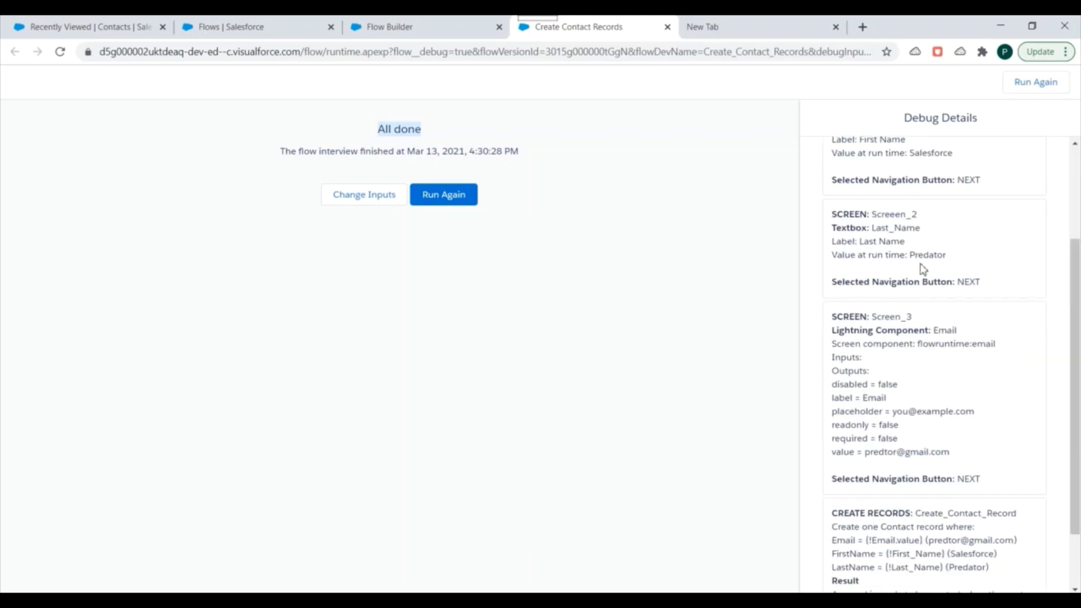
pyautogui.scroll(-2, 956, 271)
pyautogui.doubleClick(866, 321)
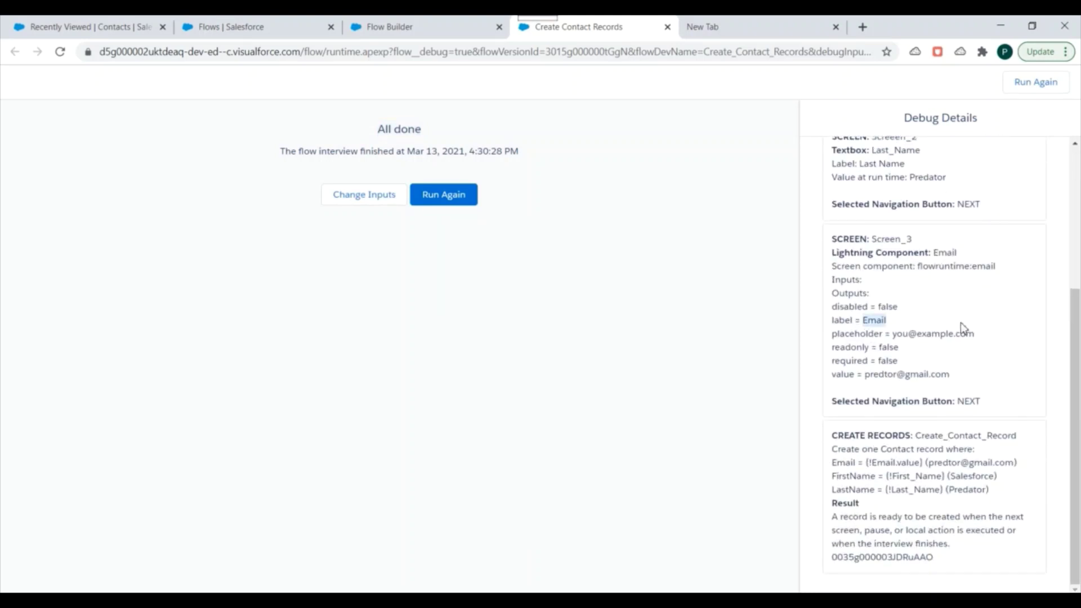
pyautogui.moveTo(833, 436); pyautogui.dragTo(935, 557)
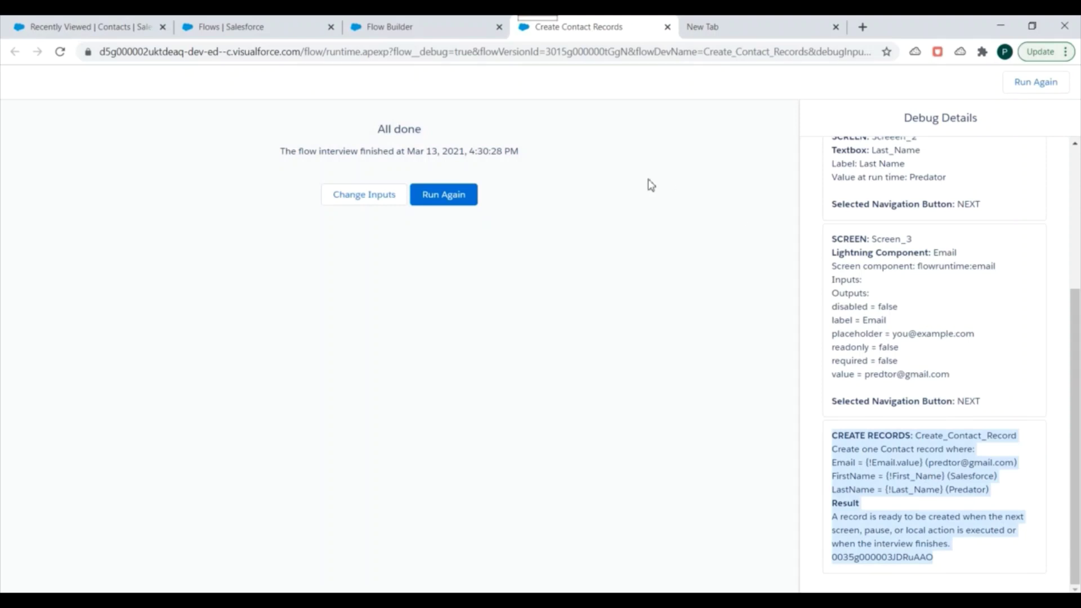
pyautogui.scroll(4, 931, 297)
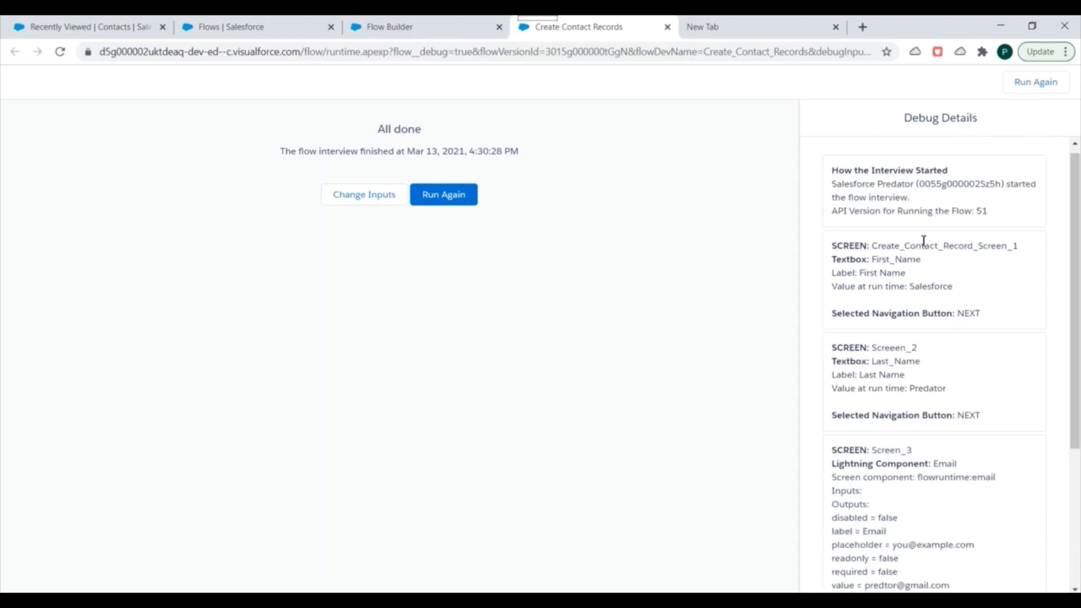
pyautogui.scroll(-4, 924, 241)
pyautogui.scroll(5, 930, 395)
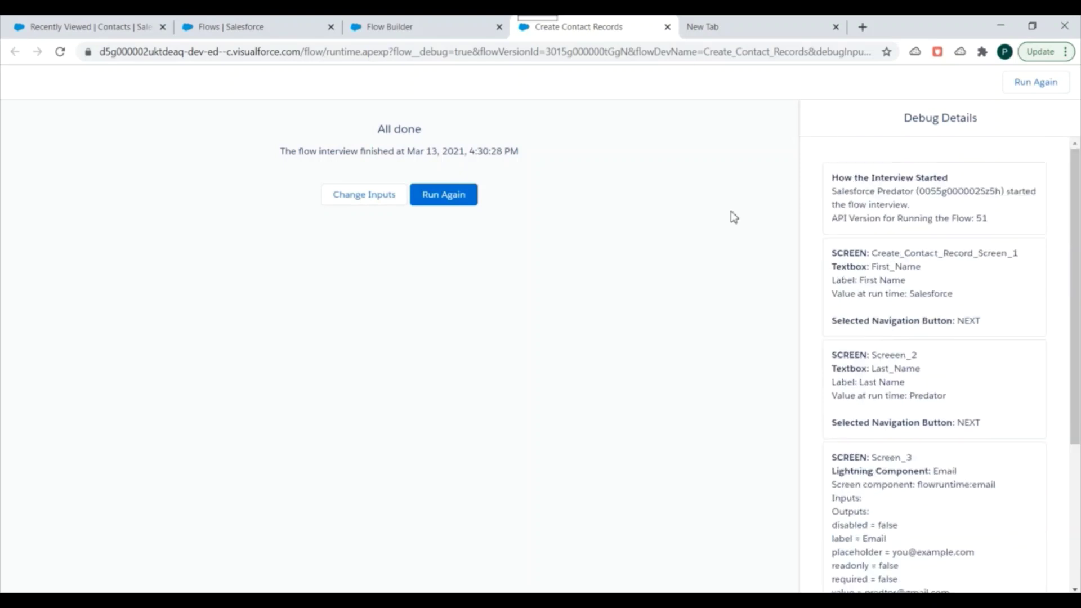
# Reload the Contacts list and open the Salesforce Predator record's details
pyautogui.click(87, 23)
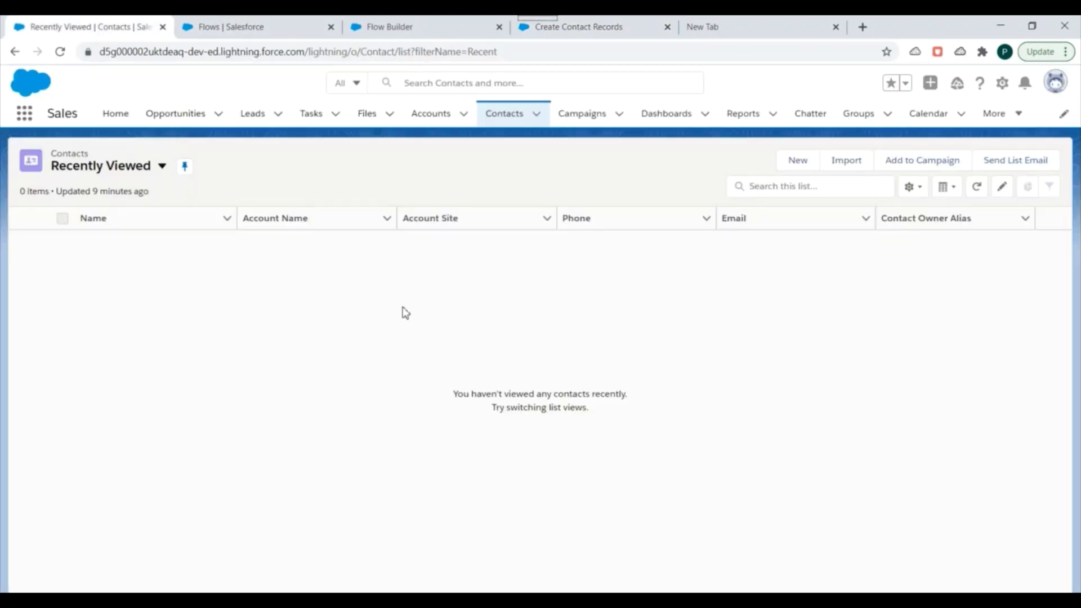
pyautogui.click(60, 52)
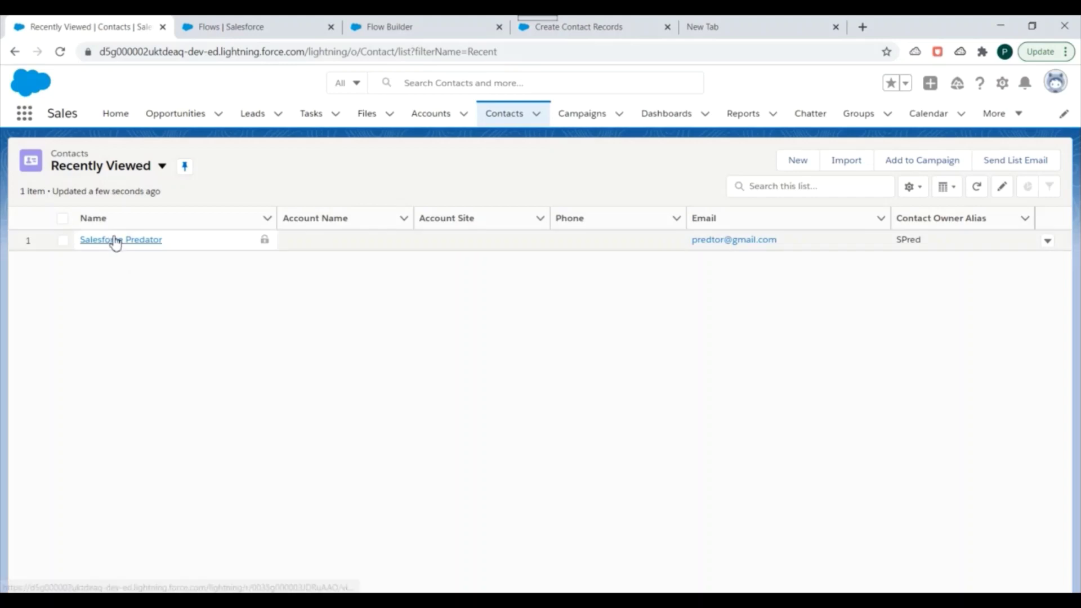
pyautogui.click(121, 240)
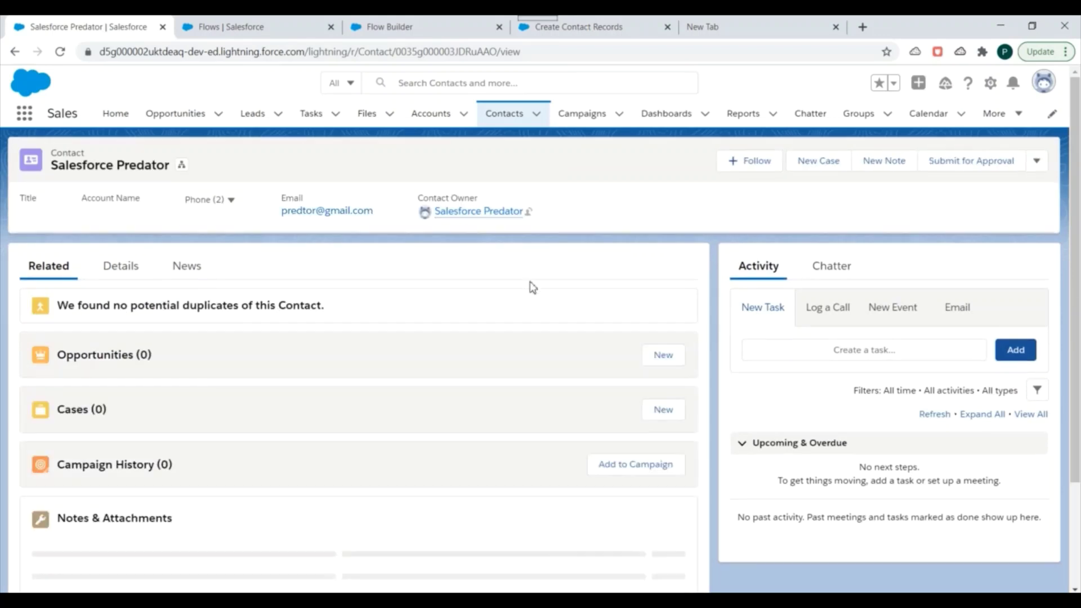
pyautogui.click(125, 271)
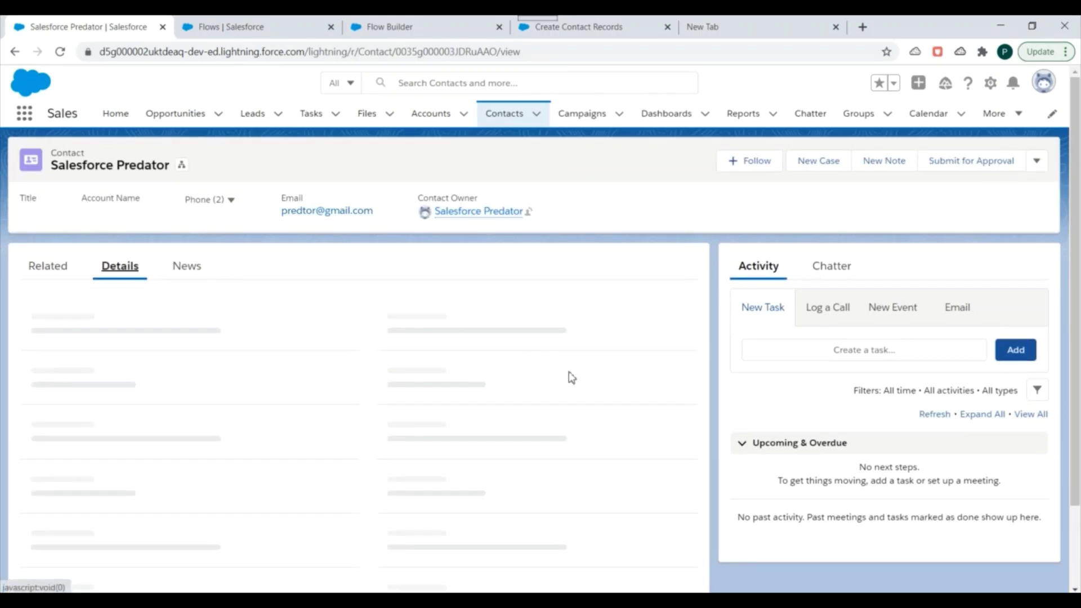
pyautogui.scroll(-1, 457, 379)
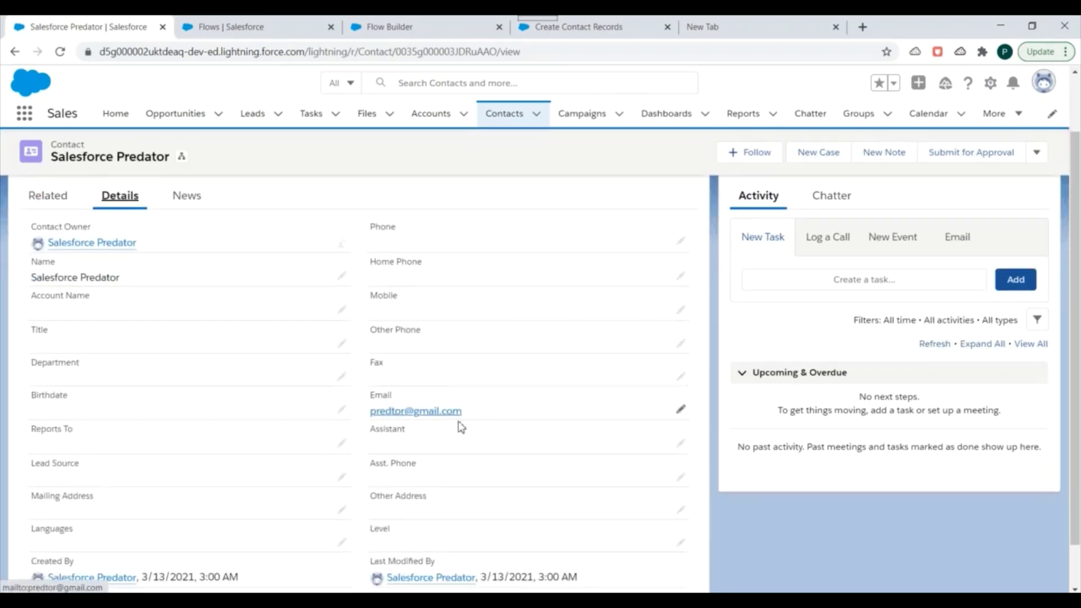
pyautogui.moveTo(463, 412); pyautogui.dragTo(369, 414)
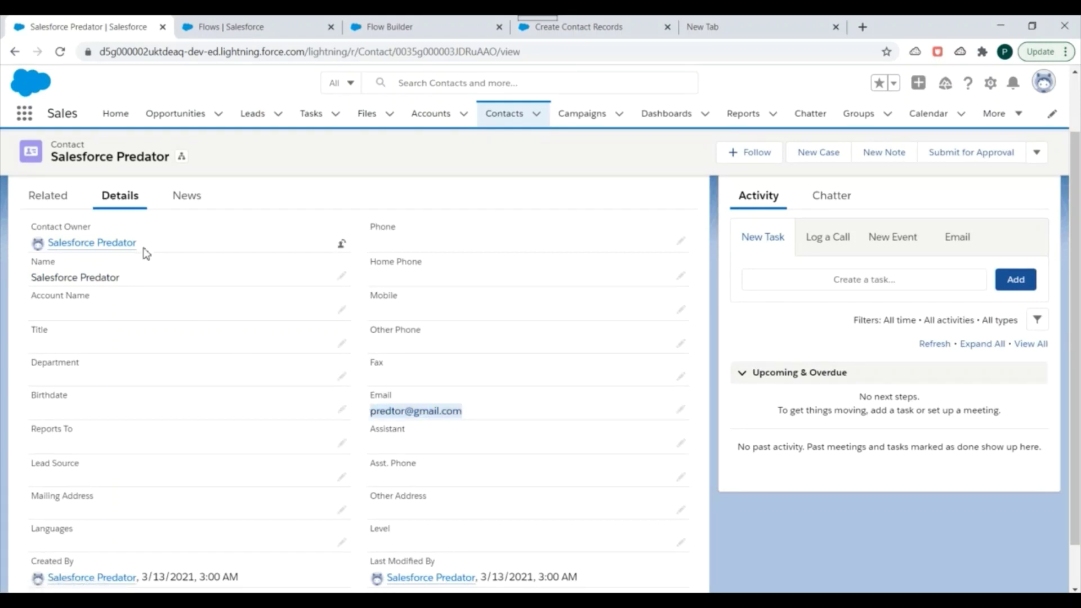
# Leave the contact page and return to the Create Contact Records flow canvas
pyautogui.doubleClick(14, 282)
pyautogui.hotkey('ctrl', 'a')
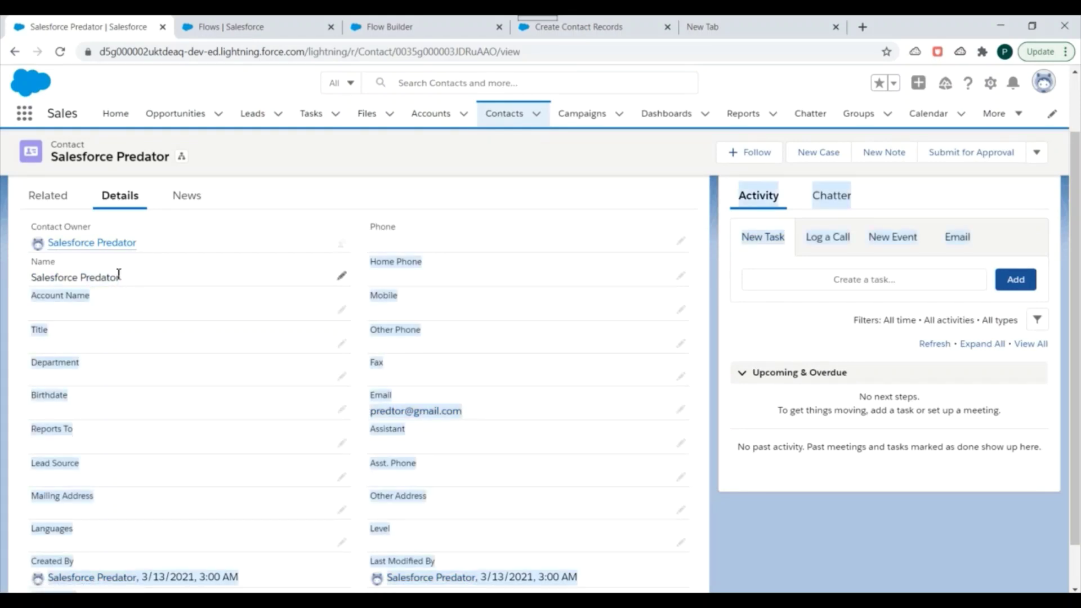
pyautogui.click(237, 26)
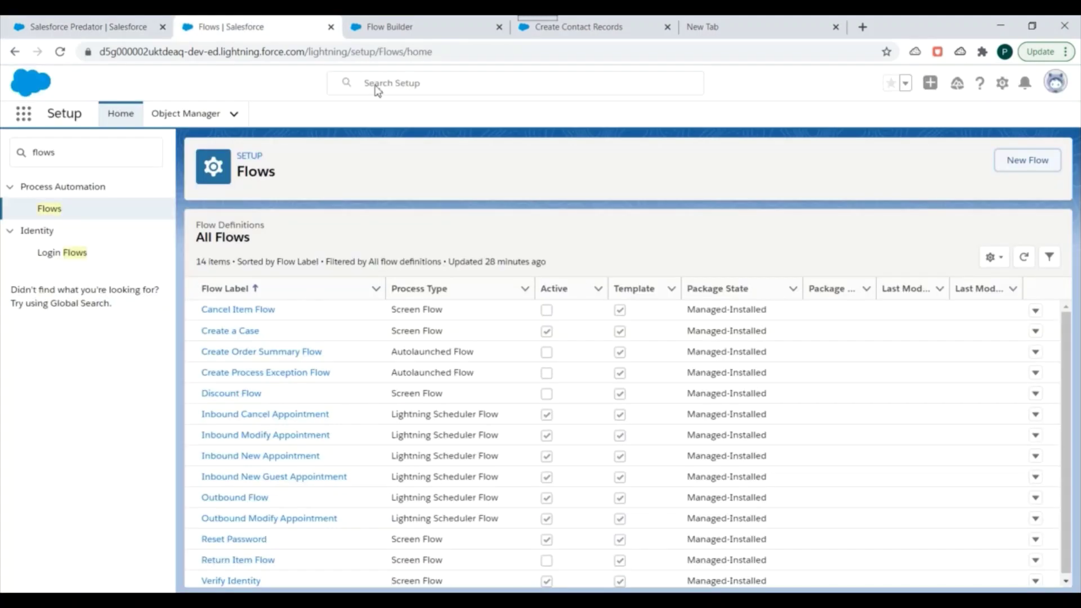
pyautogui.click(424, 22)
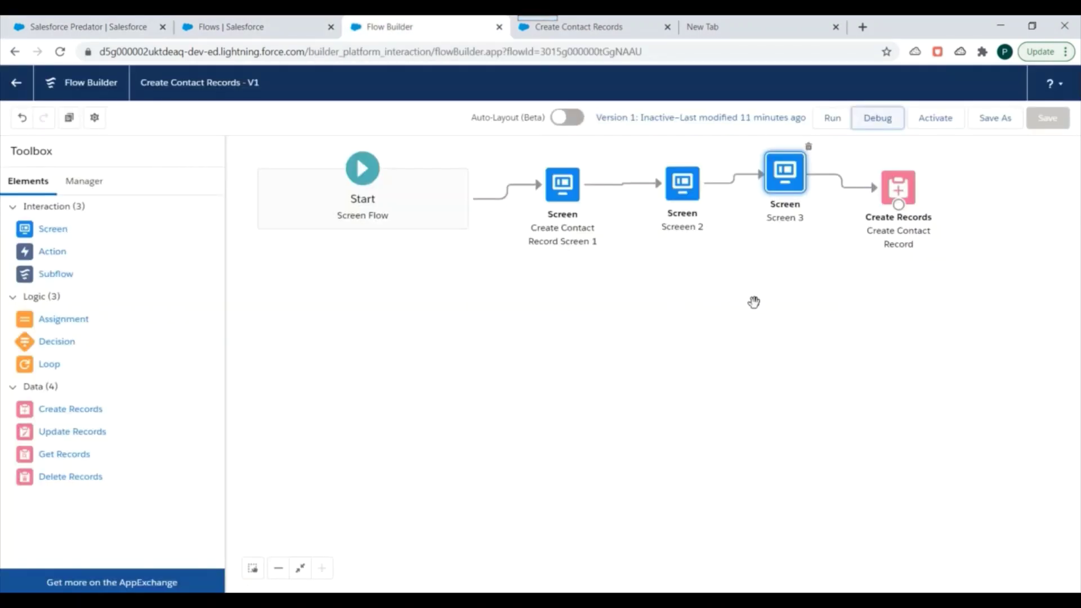